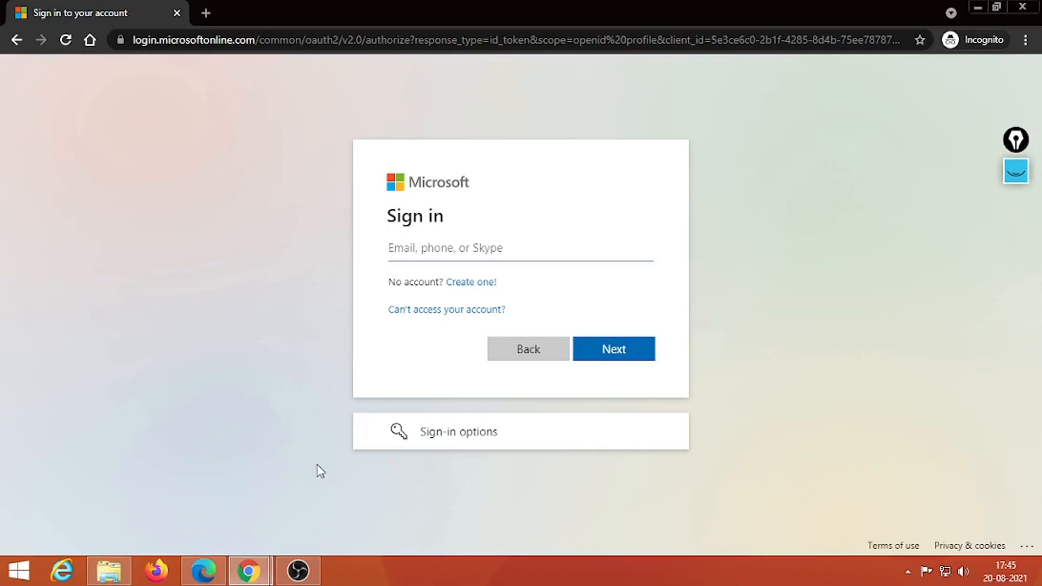
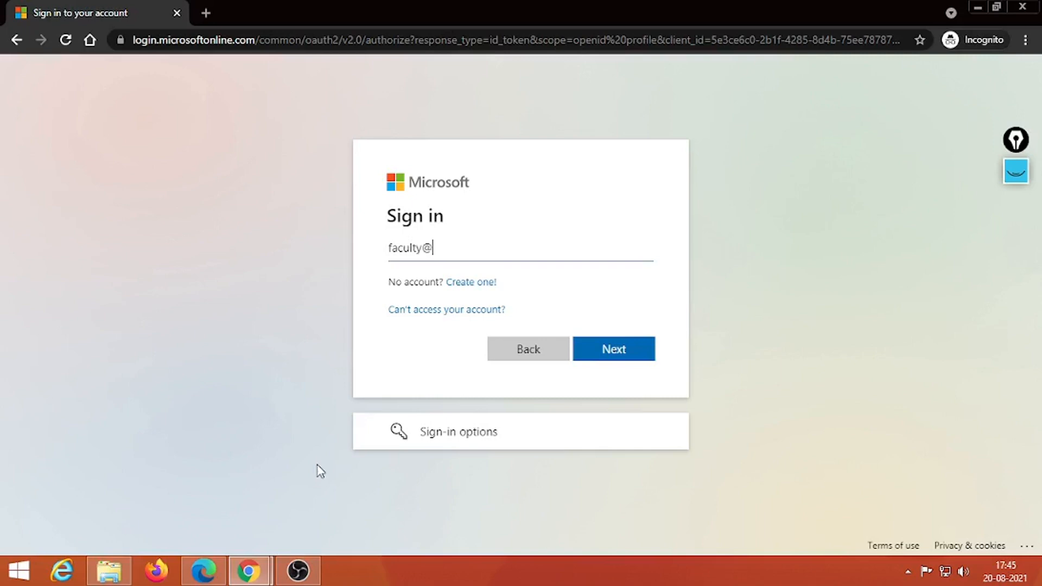
Step: Sign in with the faculty account's e-mail and password, declining to stay signed in
key("Return")
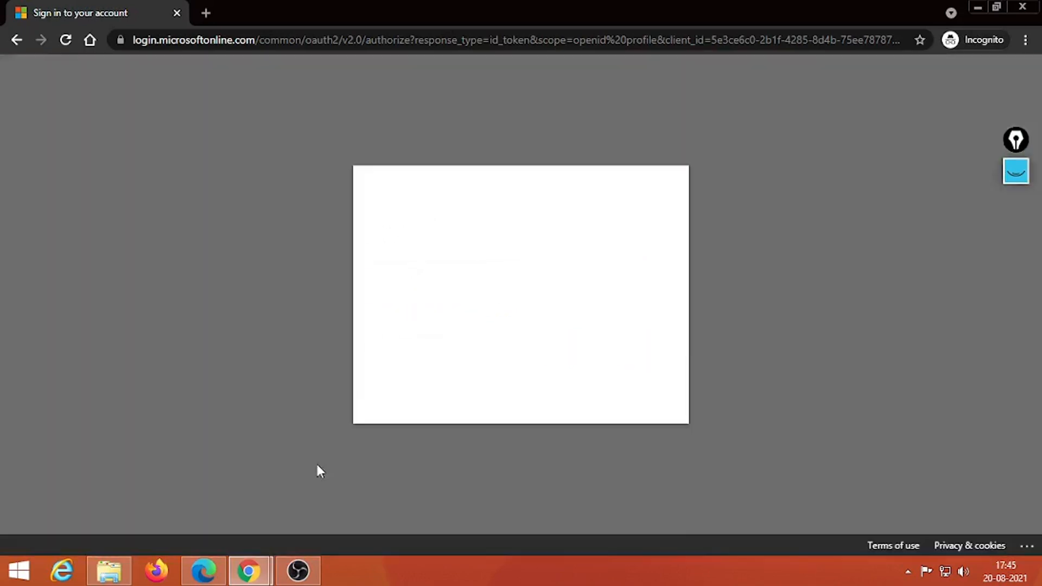
type("••••••••••")
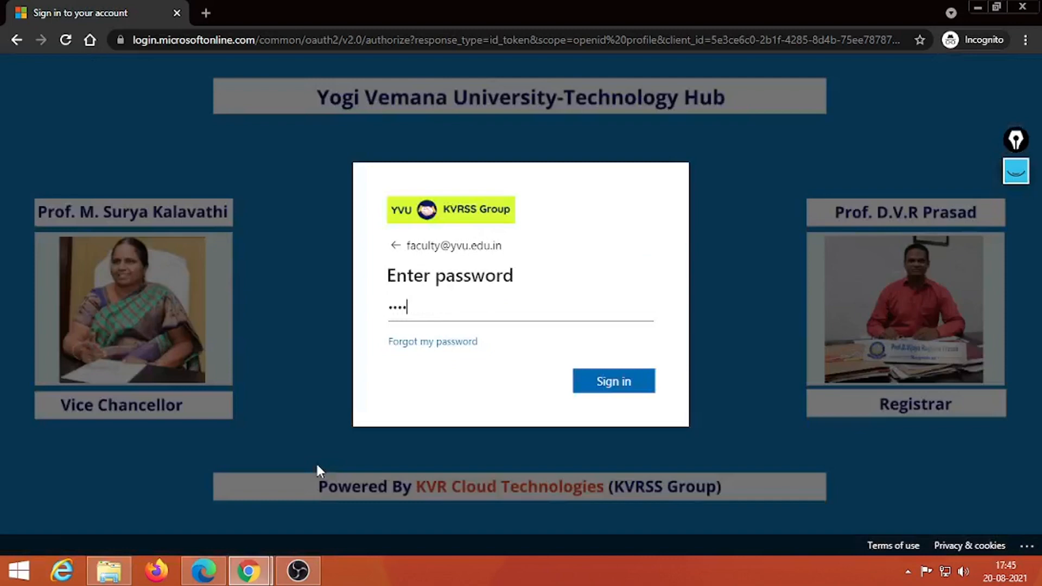
type("•••••")
key("Return")
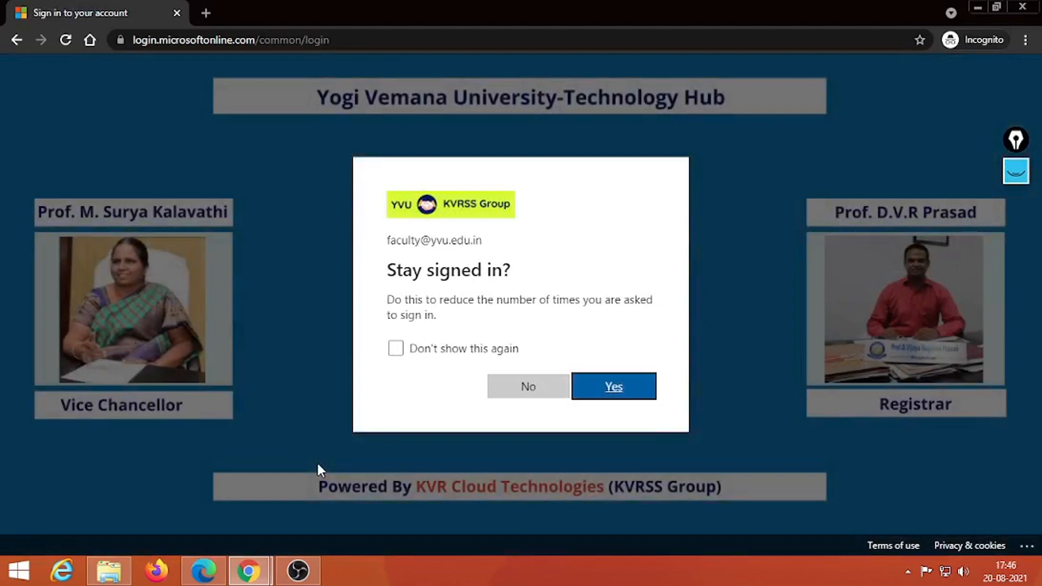
left_click(507, 389)
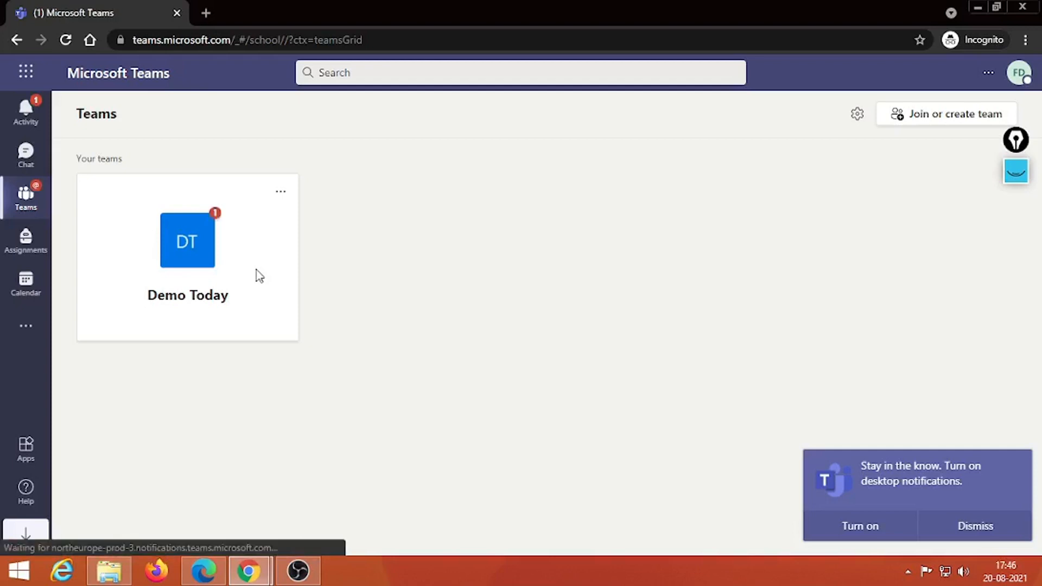
Step: Dismiss the desktop-notification prompt and start a new meeting from the Teams Calendar
left_click(975, 528)
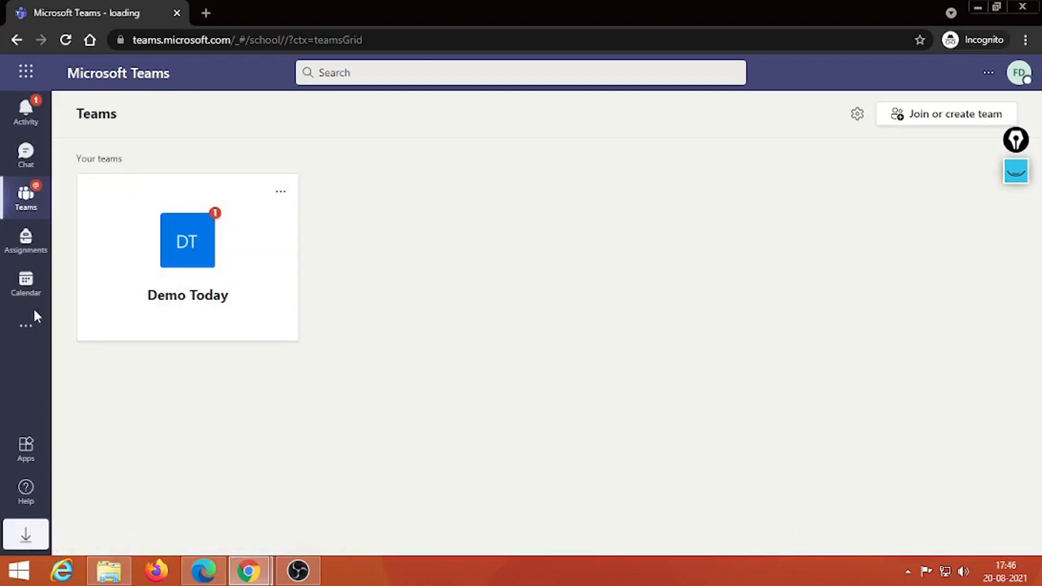
left_click(28, 293)
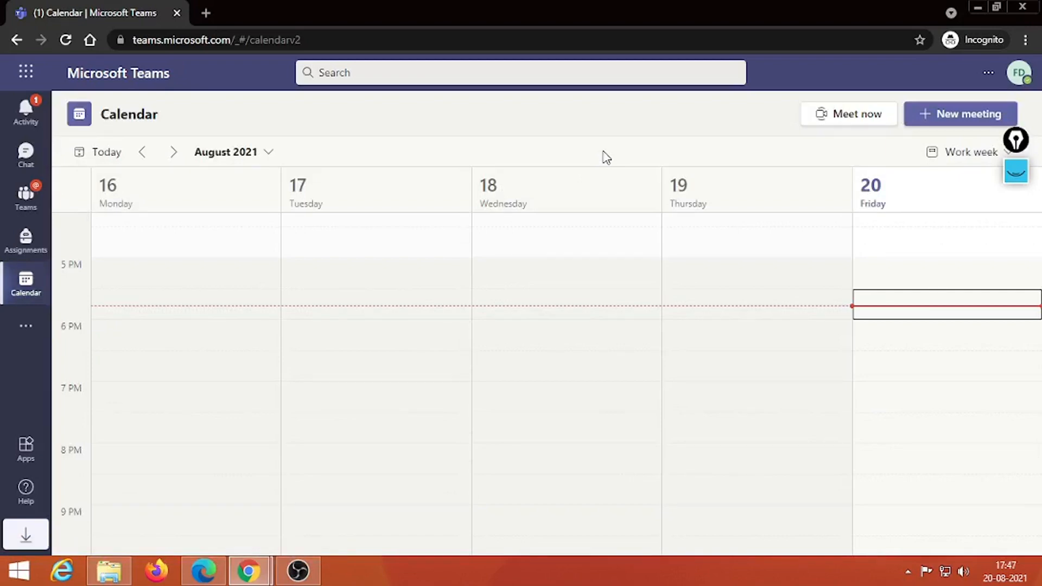
left_click(959, 122)
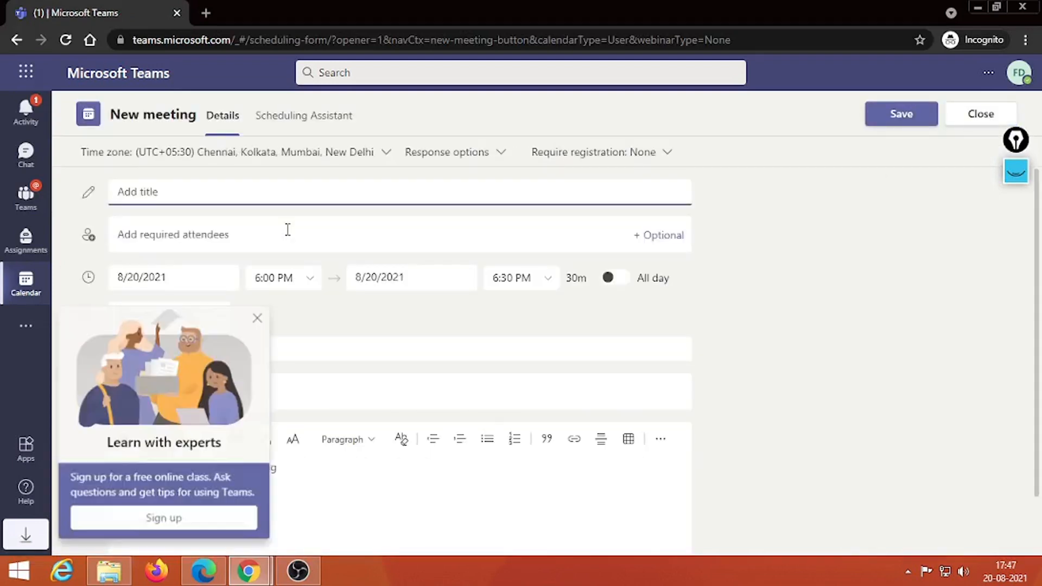
Step: Send a non-repeating 'Whiteboard' meeting posted to the Demo Today > General channel
type("Wh")
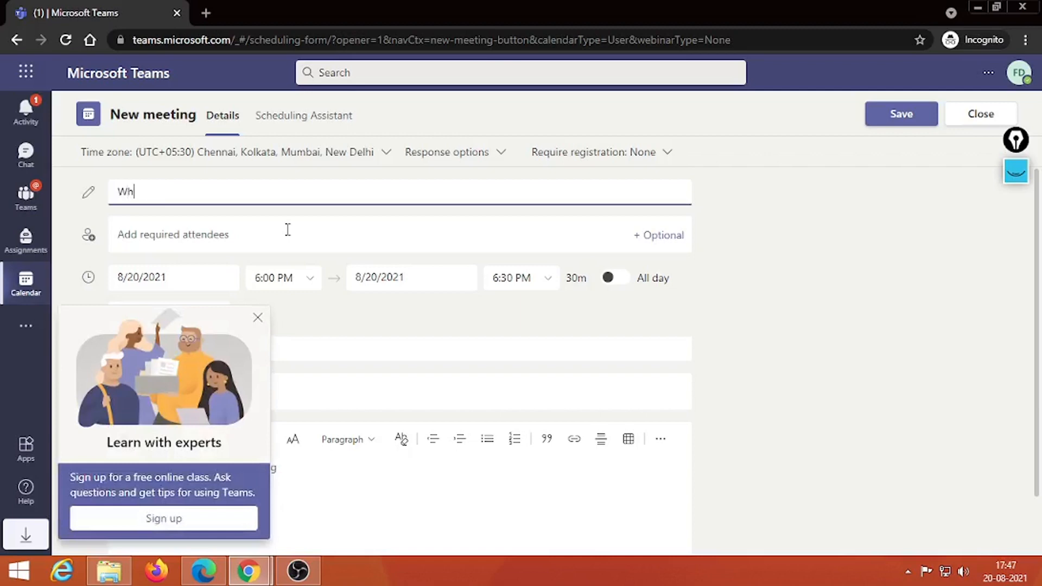
type("iteboard")
left_click(258, 317)
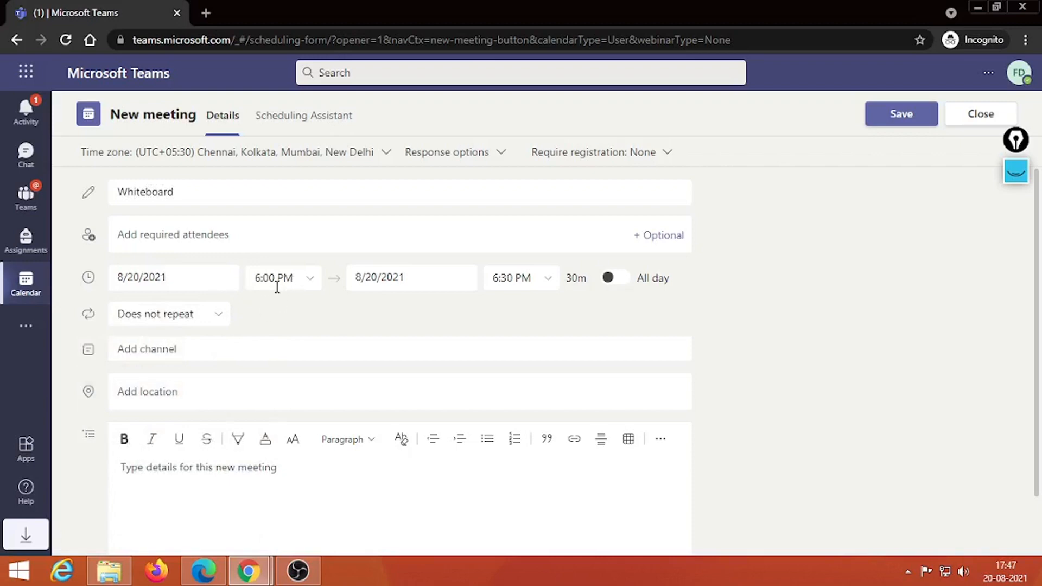
left_click(220, 315)
left_click(219, 315)
left_click(221, 343)
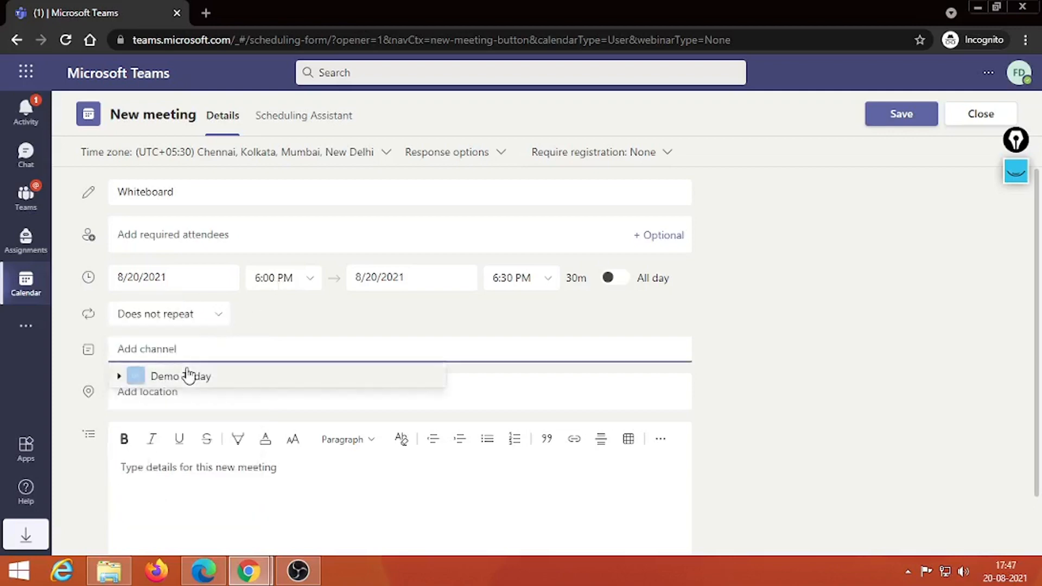
left_click(190, 394)
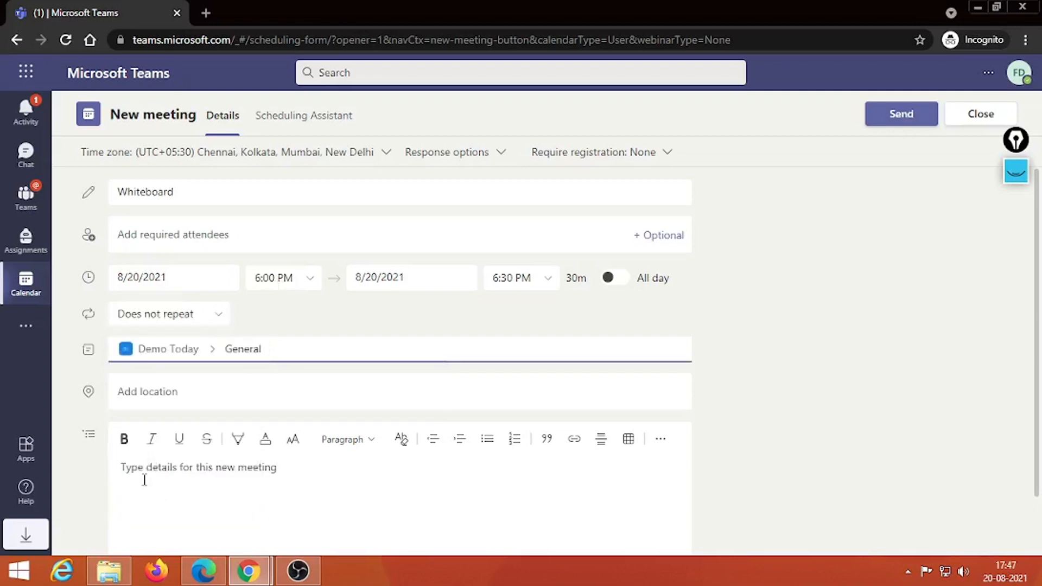
left_click(901, 118)
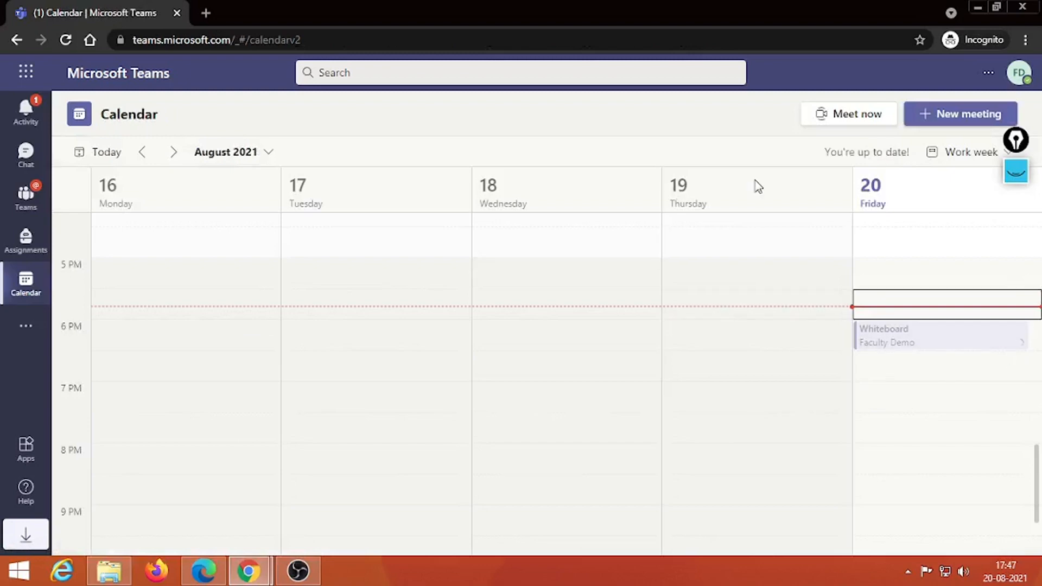
Step: Expand Epic Pen, draw a pink pen mark, clear it, and return to pointer mode
left_click(1015, 172)
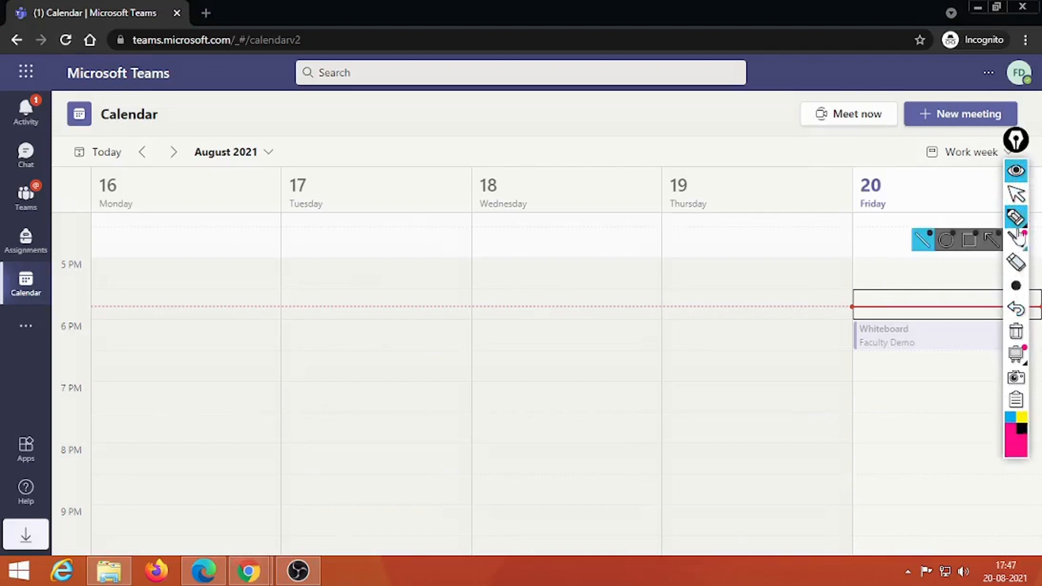
mouse_move(1013, 219)
left_click(944, 218)
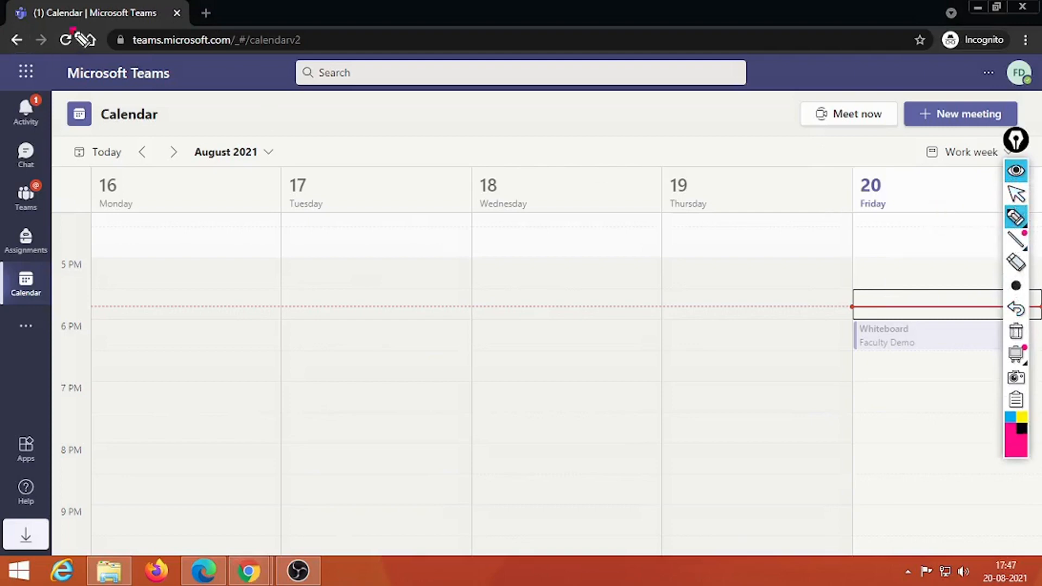
mouse_move(76, 29)
left_mouse_down()
mouse_move(81, 58)
mouse_move(79, 34)
left_mouse_up()
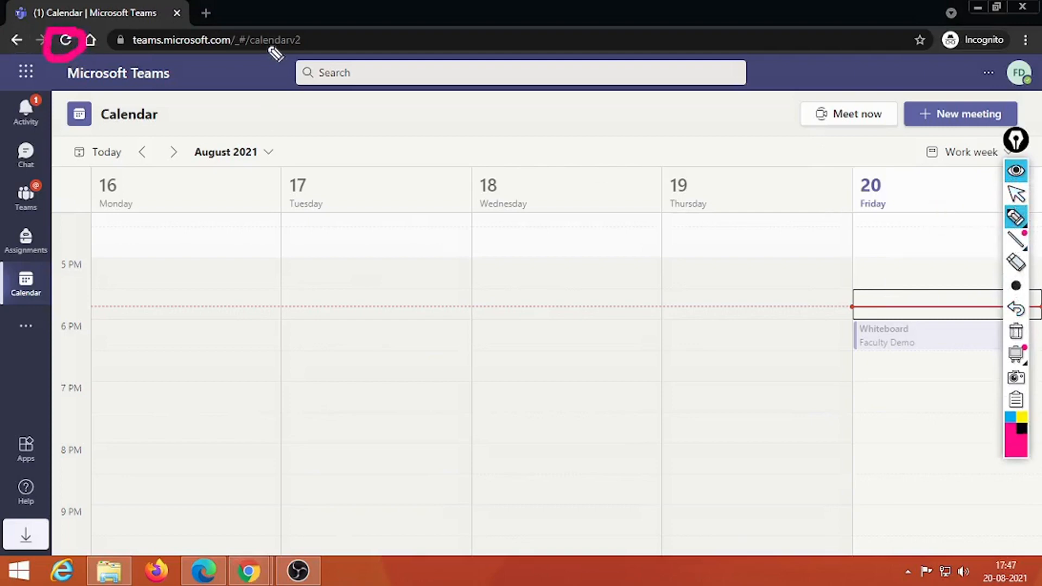
left_click(1021, 333)
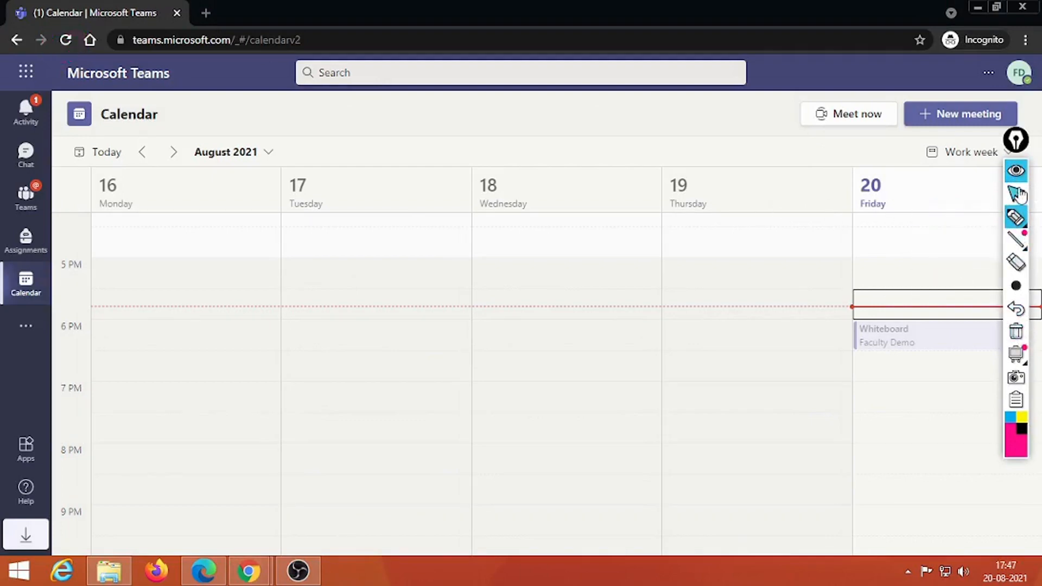
left_click(1016, 194)
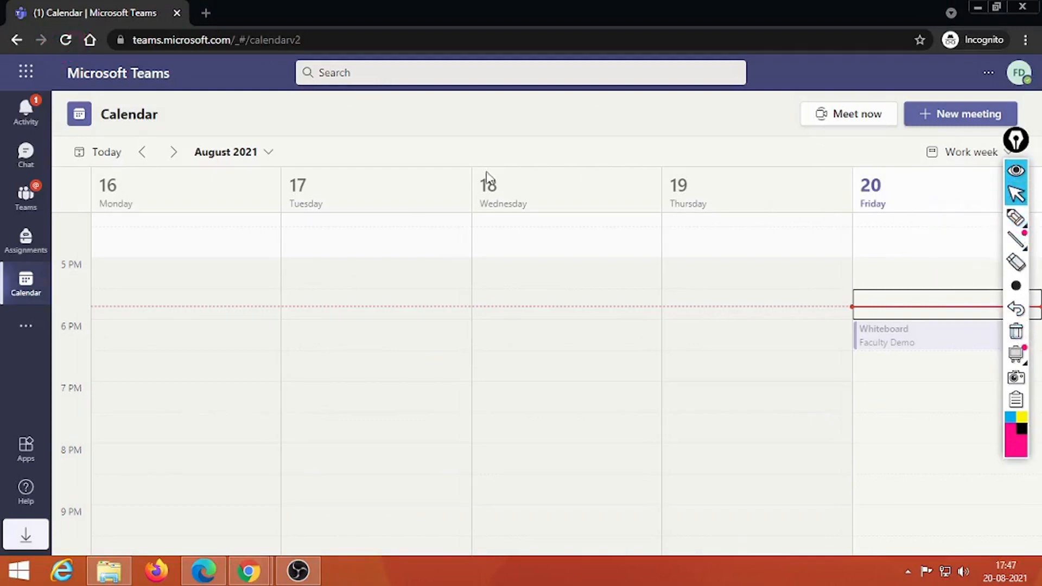
Step: Visit Assignments, return to the calendar, and move the Epic Pen toolbar left over the month heading
left_click(22, 241)
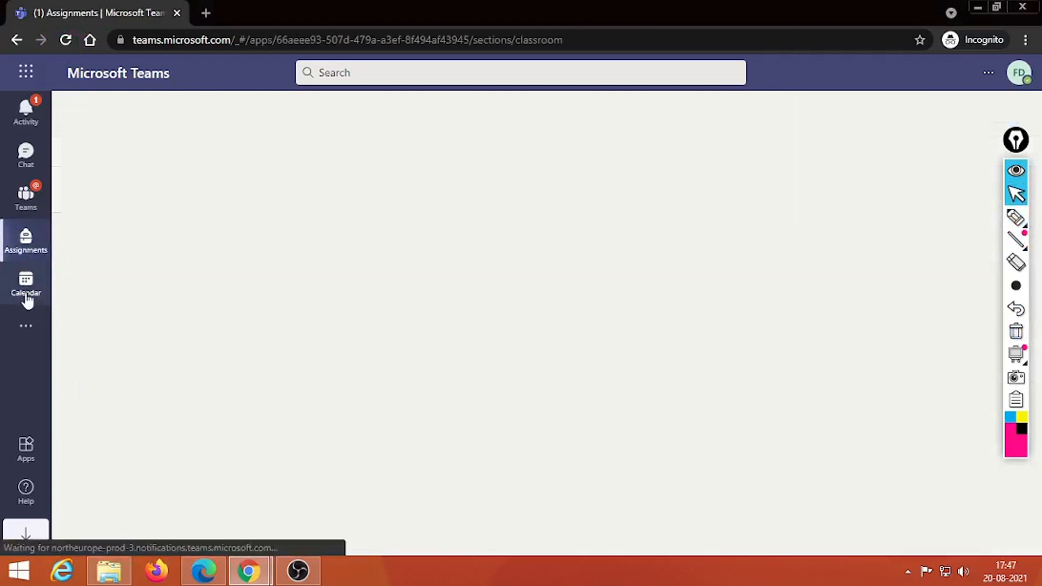
left_click(28, 293)
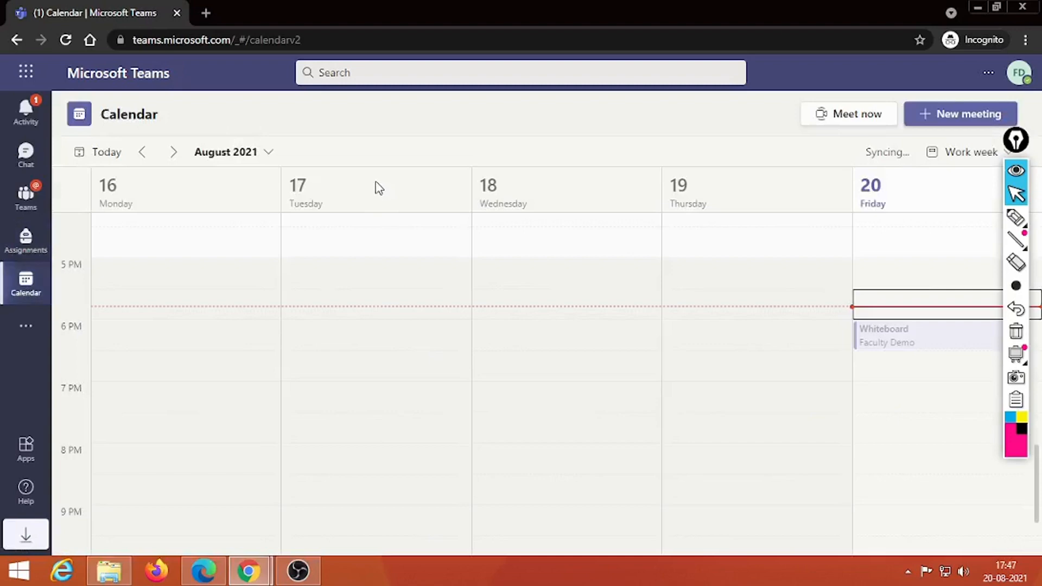
left_click_drag(1015, 140, 209, 155)
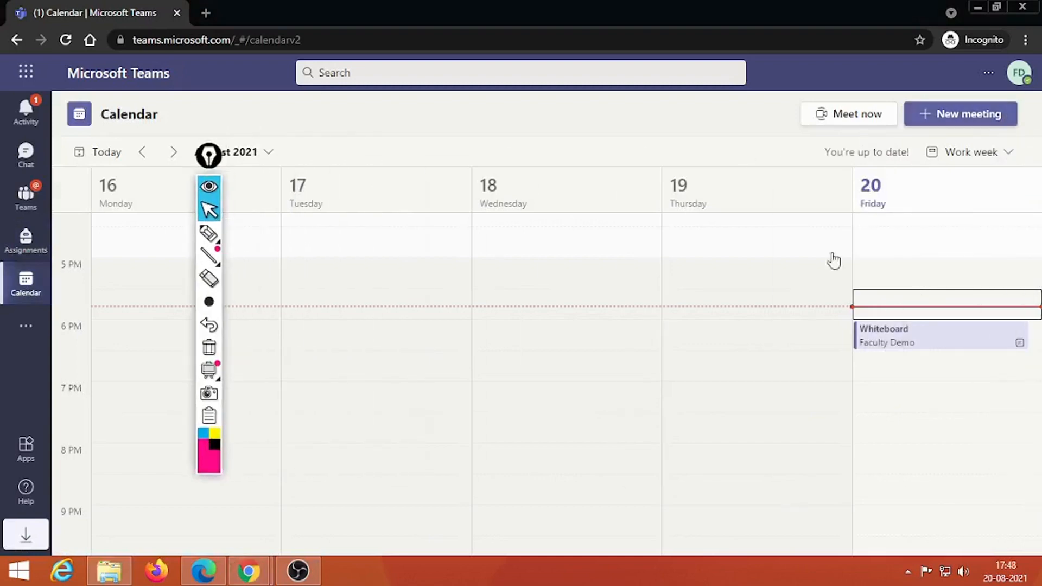
Step: Preview the Whiteboard meeting details while moving the Epic Pen toolbar toward the Friday column
left_click(987, 346)
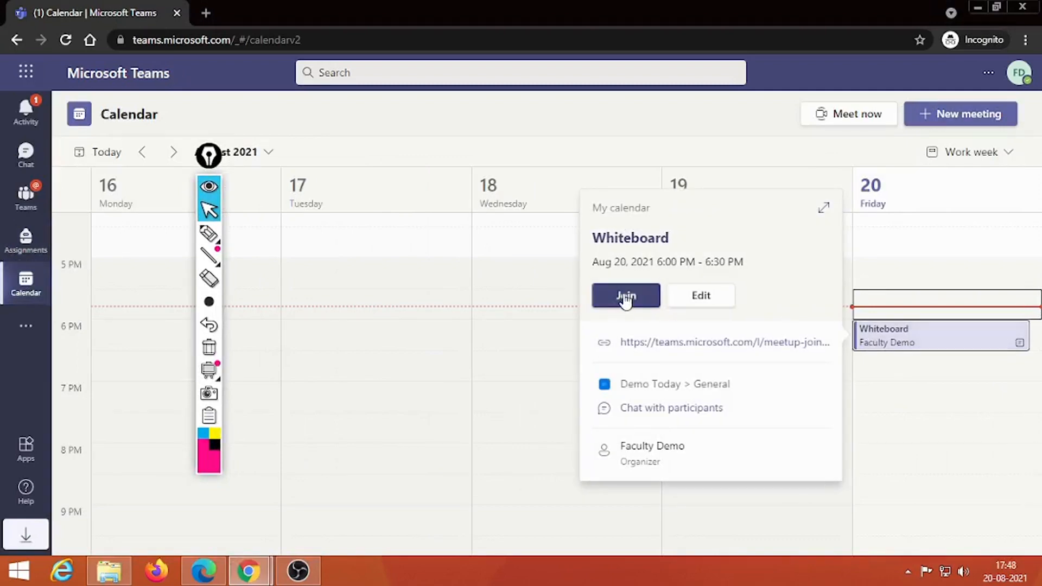
left_click(625, 297)
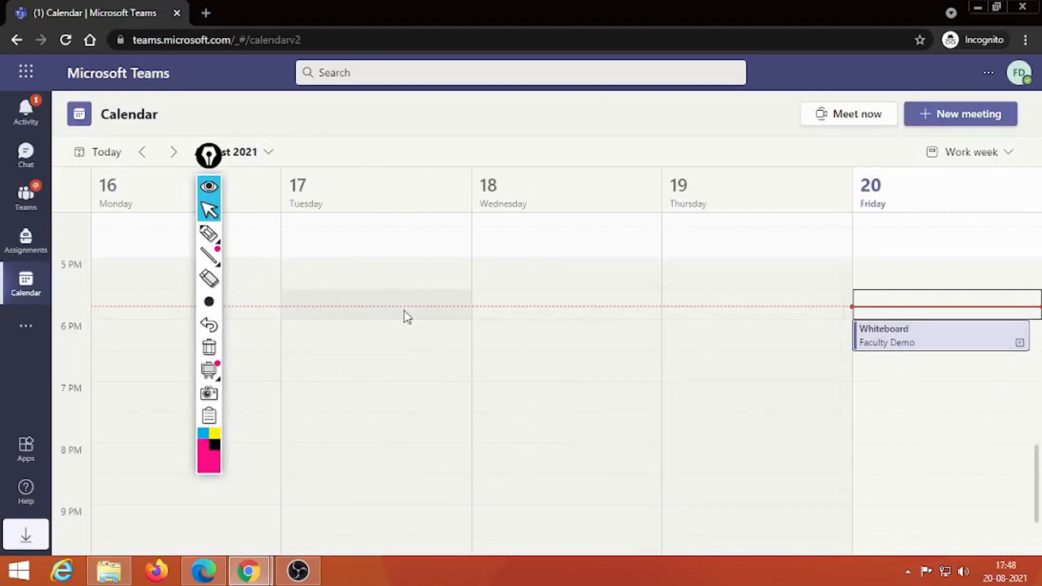
left_click_drag(209, 156, 140, 182)
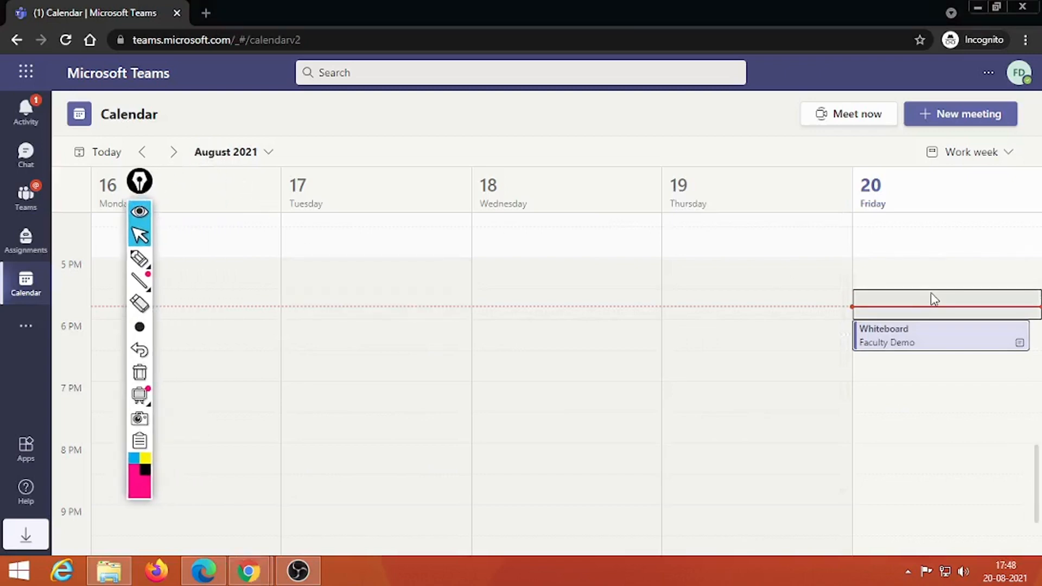
left_click(925, 341)
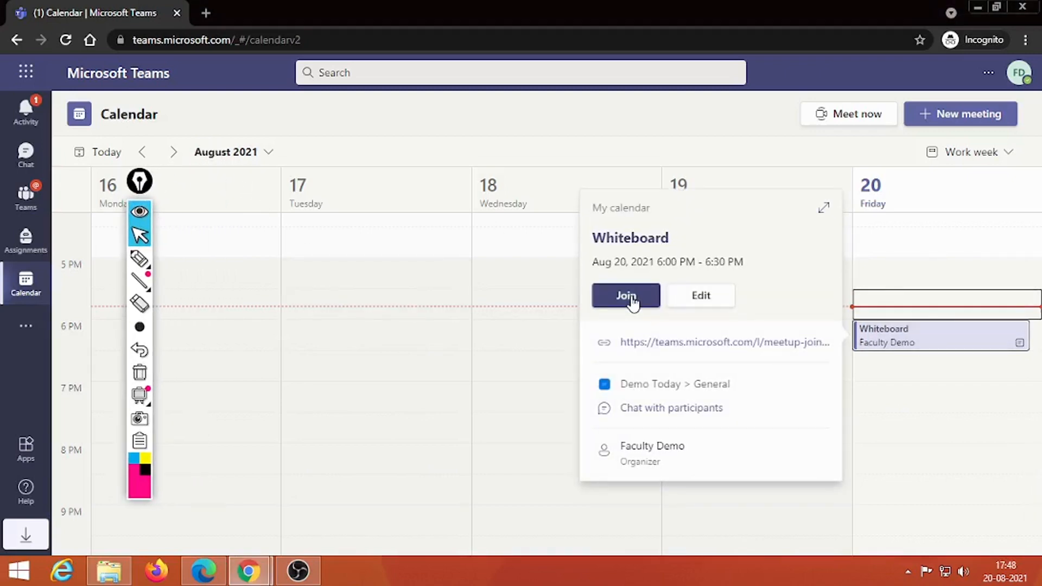
left_click(624, 294)
mouse_move(147, 192)
left_mouse_down()
mouse_move(1033, 193)
mouse_move(957, 202)
mouse_move(256, 383)
mouse_move(138, 471)
mouse_move(104, 475)
left_mouse_up()
Step: Collapse the Epic Pen toolbar and open the Whiteboard meeting's full details page
left_click(955, 205)
left_click(935, 344)
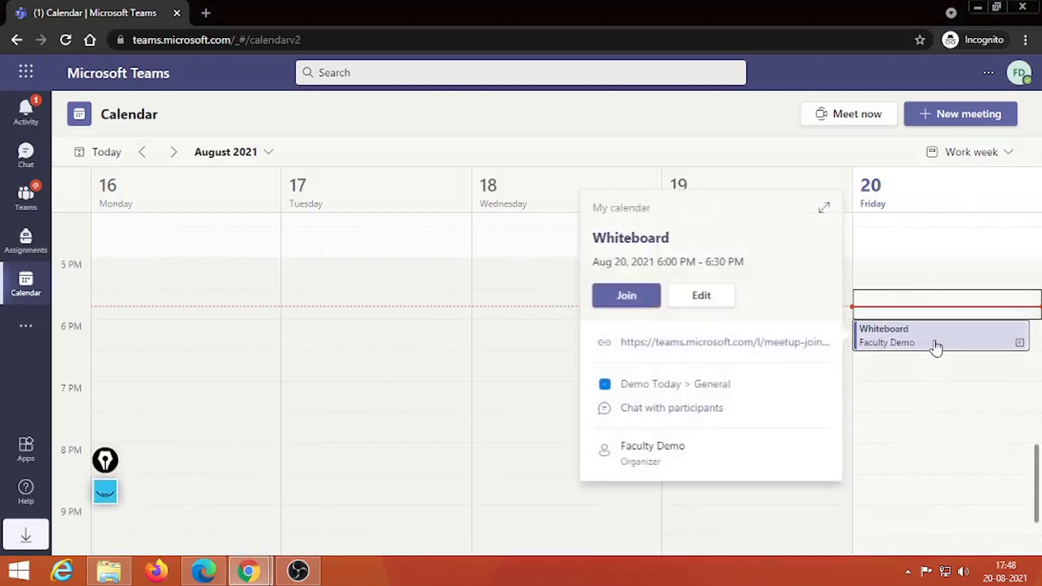
left_click(604, 297)
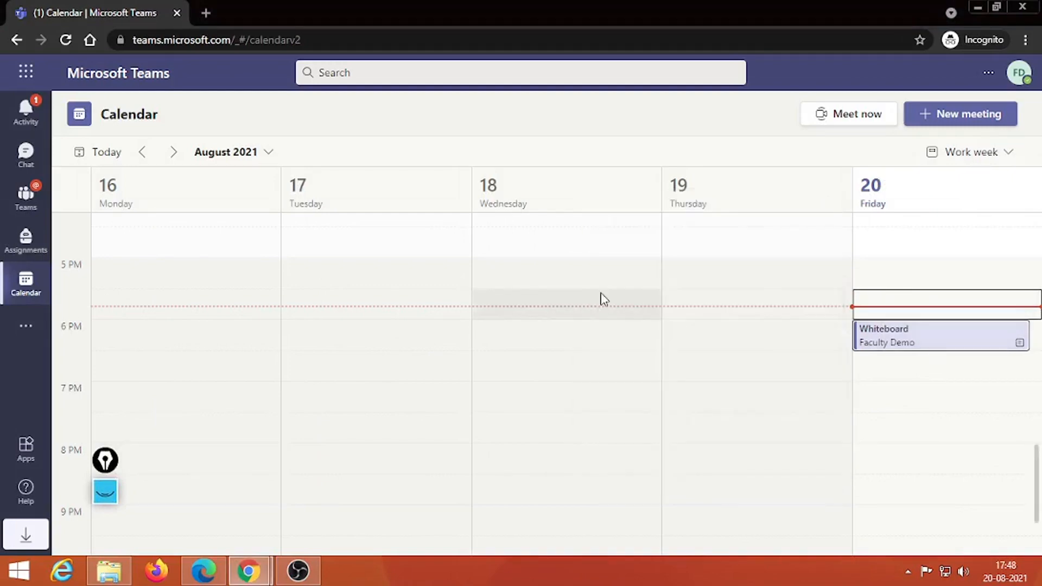
mouse_move(101, 464)
left_mouse_down()
mouse_move(167, 410)
mouse_move(197, 361)
mouse_move(878, 69)
mouse_move(899, 32)
mouse_move(460, 357)
left_mouse_up()
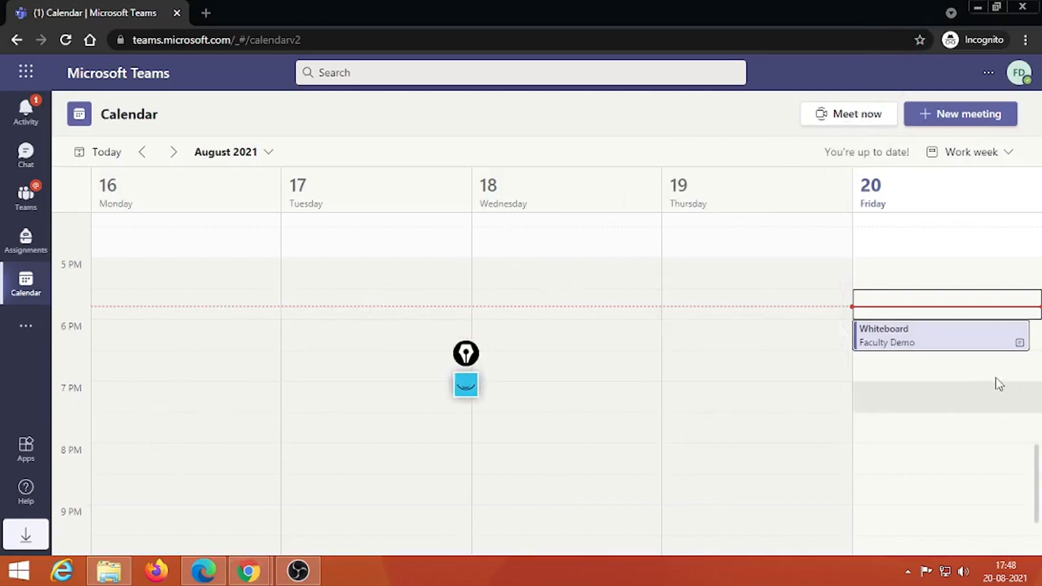
left_click(942, 342)
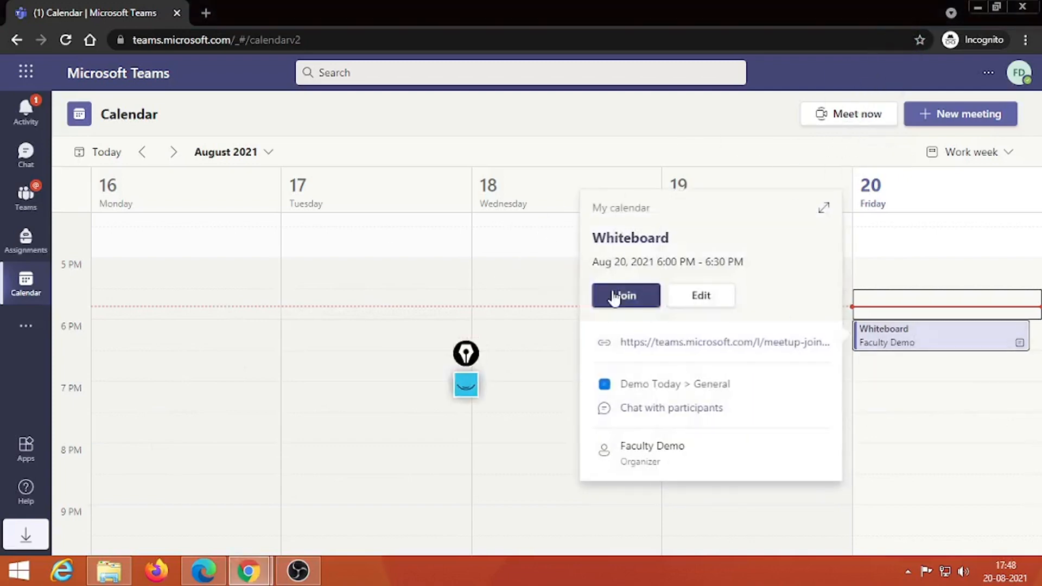
left_click(613, 296)
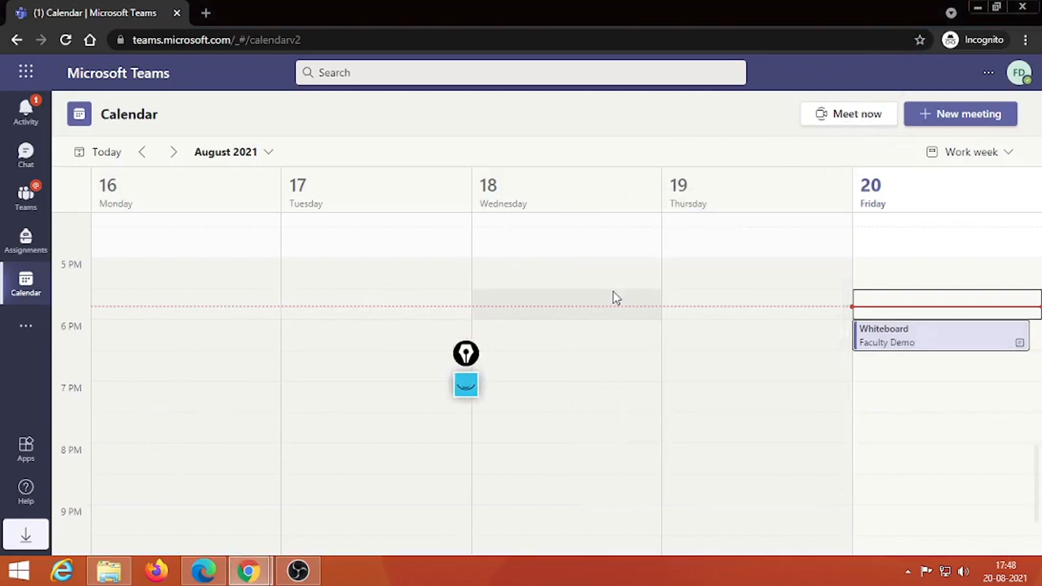
double_click(895, 350)
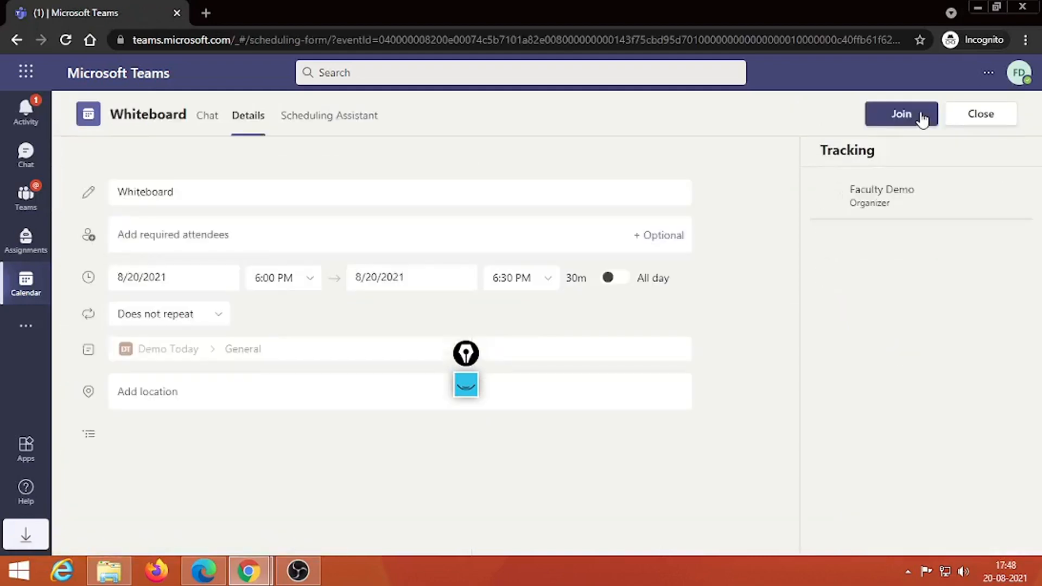
Step: Join the Whiteboard meeting with camera and microphone off, then bring Edge to the front
left_click(922, 117)
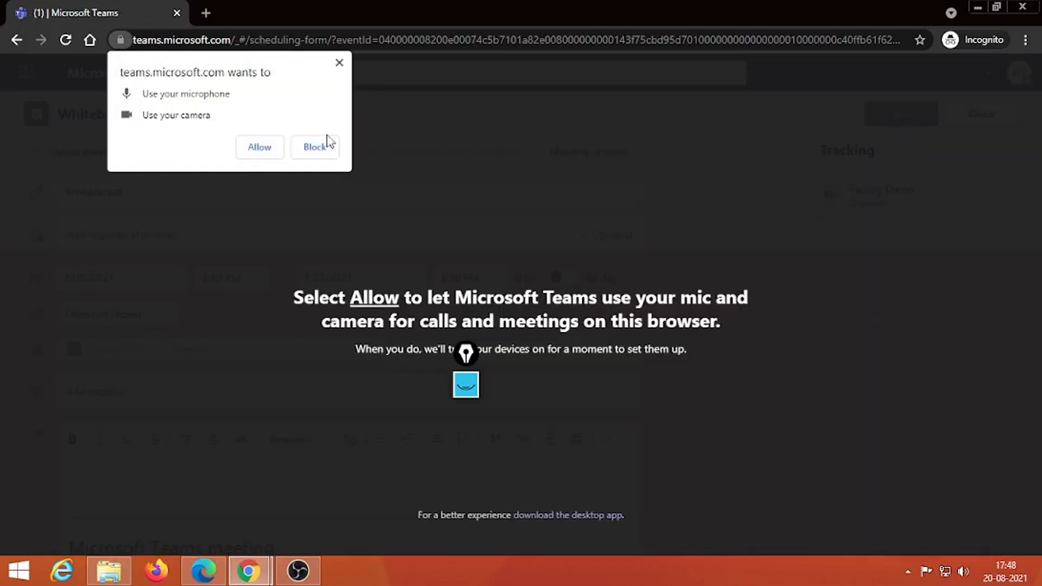
left_click(262, 152)
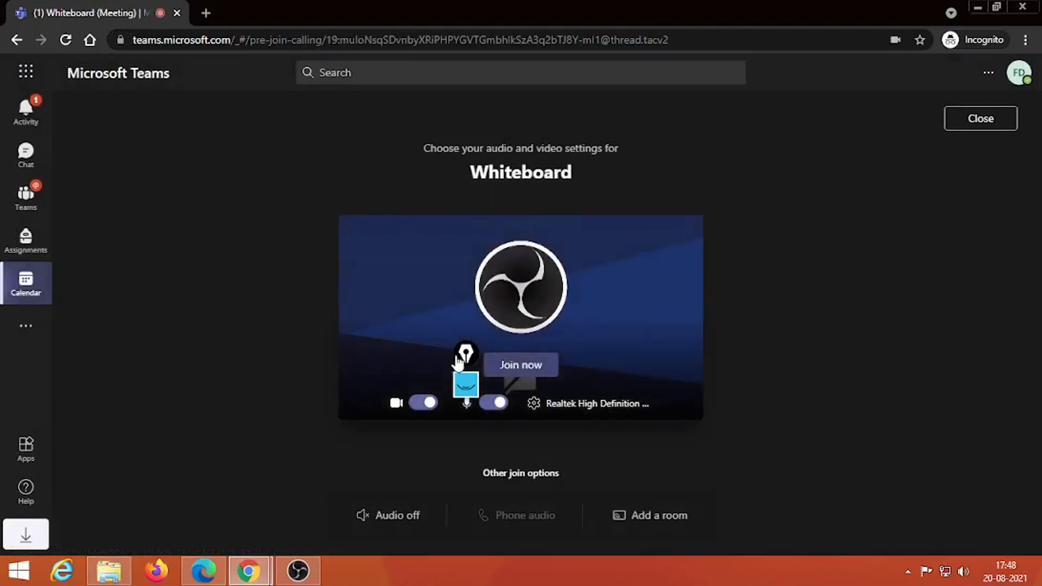
mouse_move(463, 361)
left_mouse_down()
mouse_move(875, 245)
mouse_move(971, 195)
left_mouse_up()
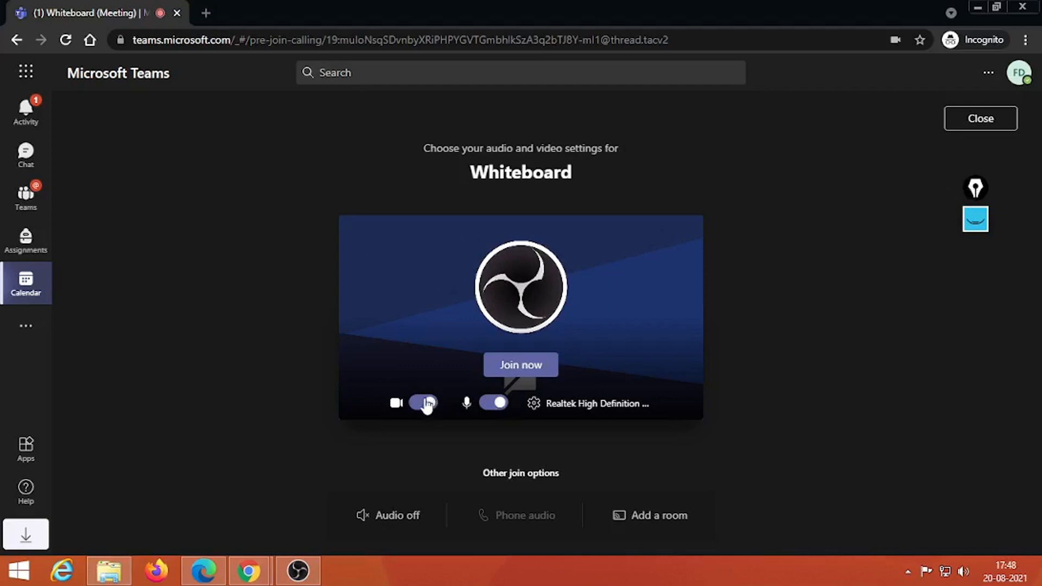
left_click(424, 405)
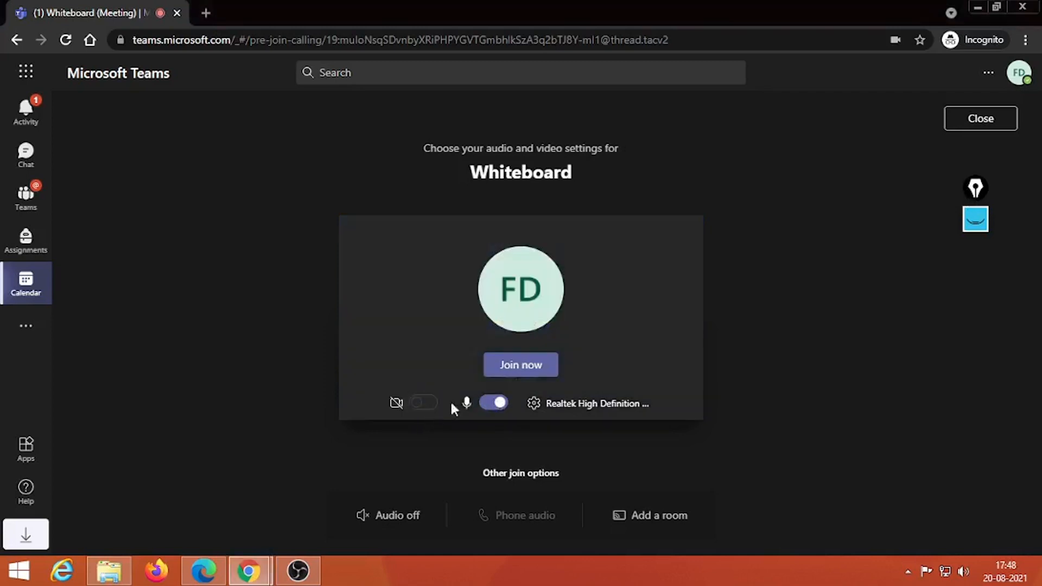
left_click(491, 405)
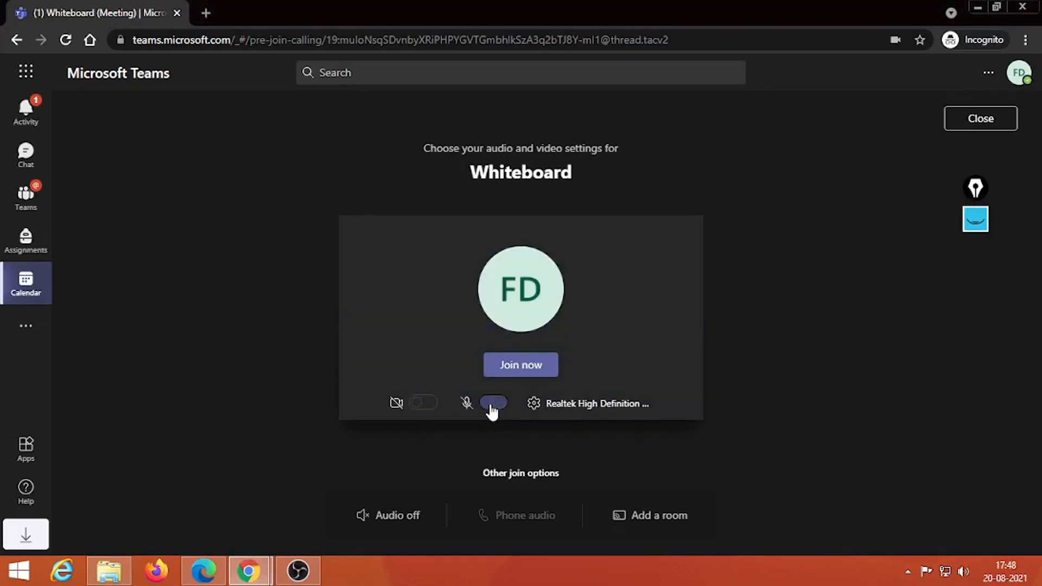
left_click(516, 372)
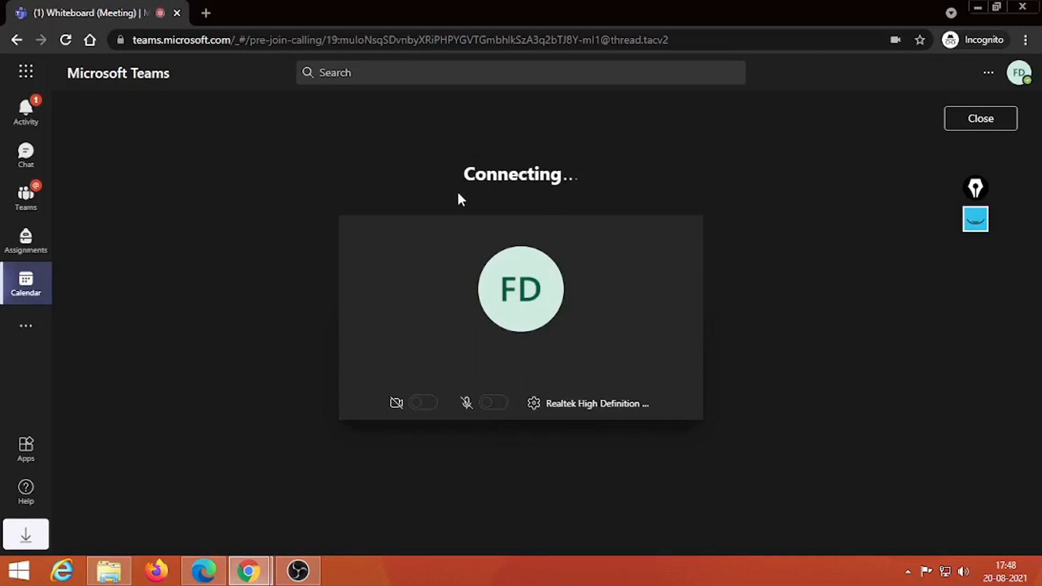
left_click(204, 569)
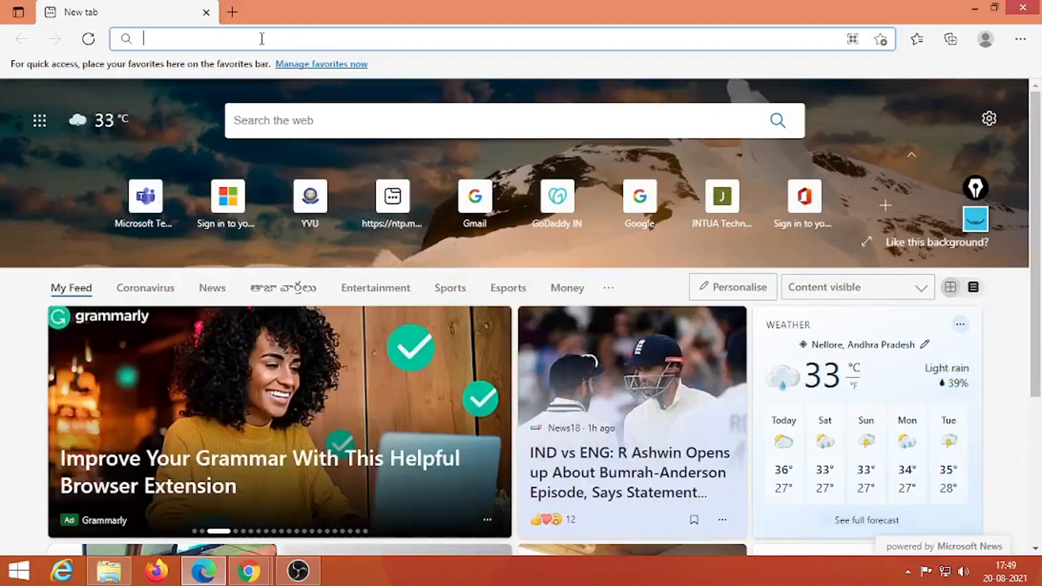
Step: Open Teams in Edge and enter the student account's e-mail
type("teams.microsoft.com")
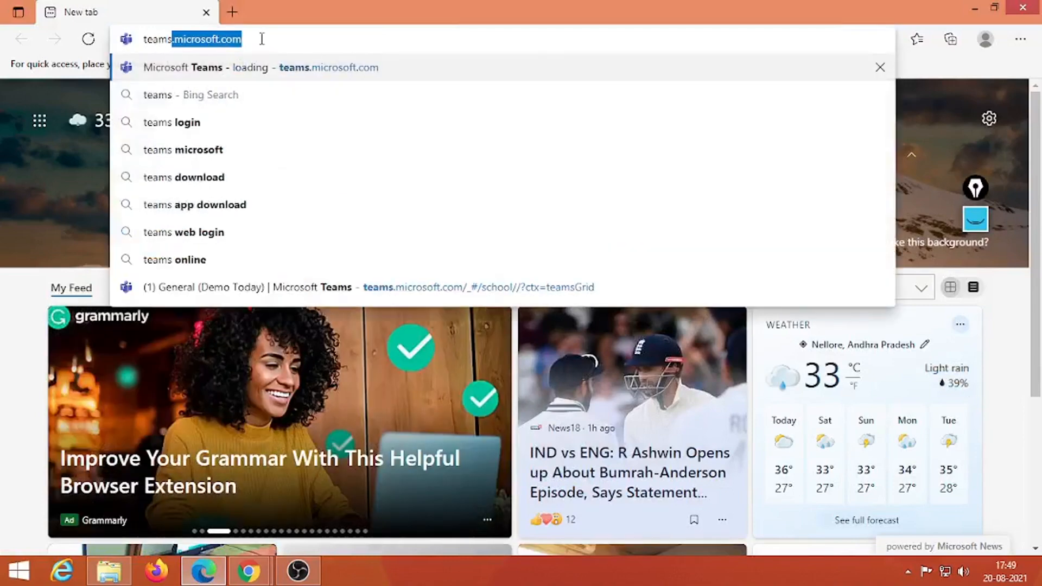
key("Return")
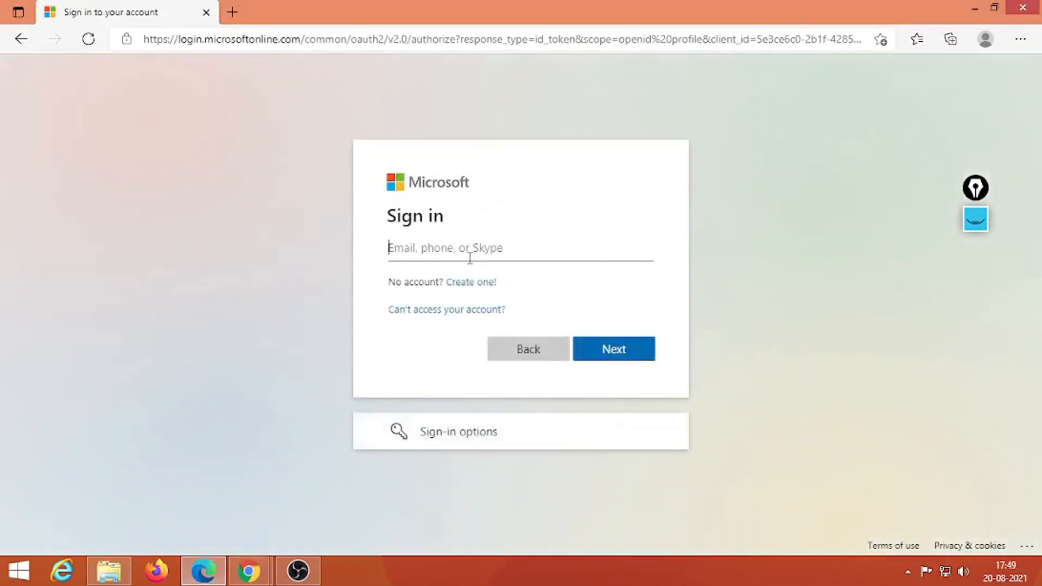
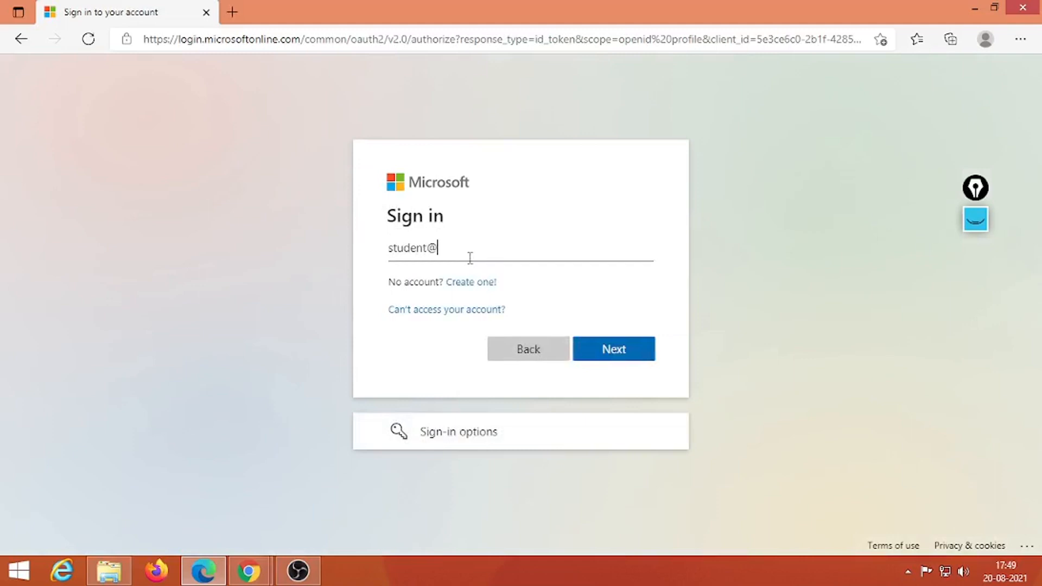
key("Return")
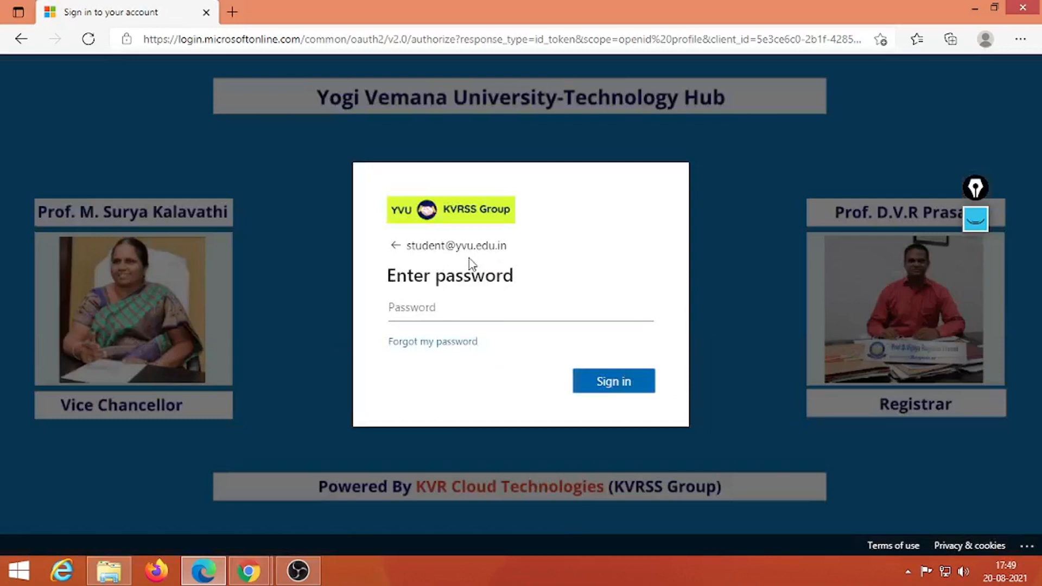
Step: Sign in with the student account's password on the second try, declining to stay signed in
type("••••••••••")
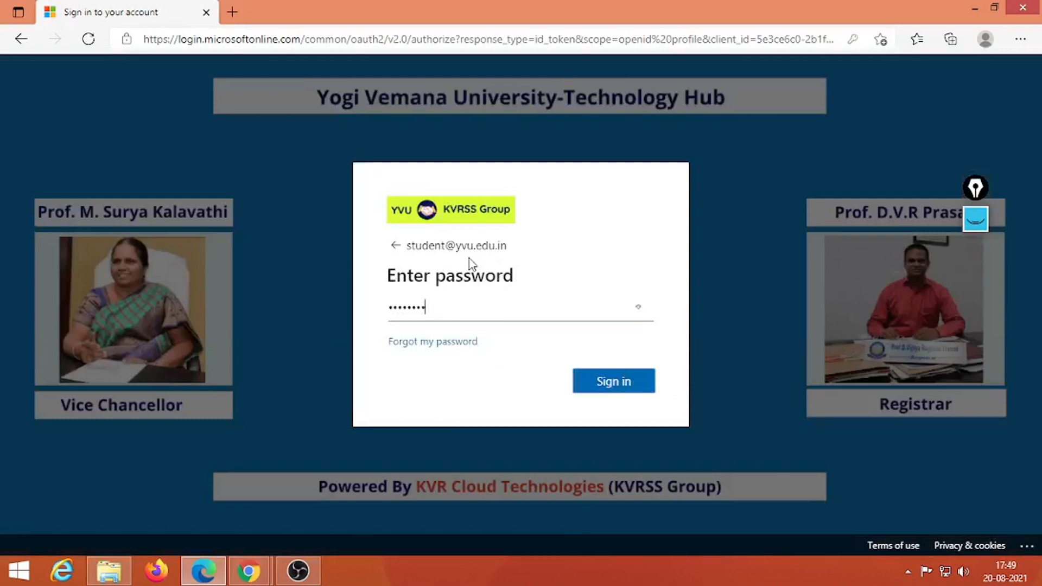
type("••••")
key("Return")
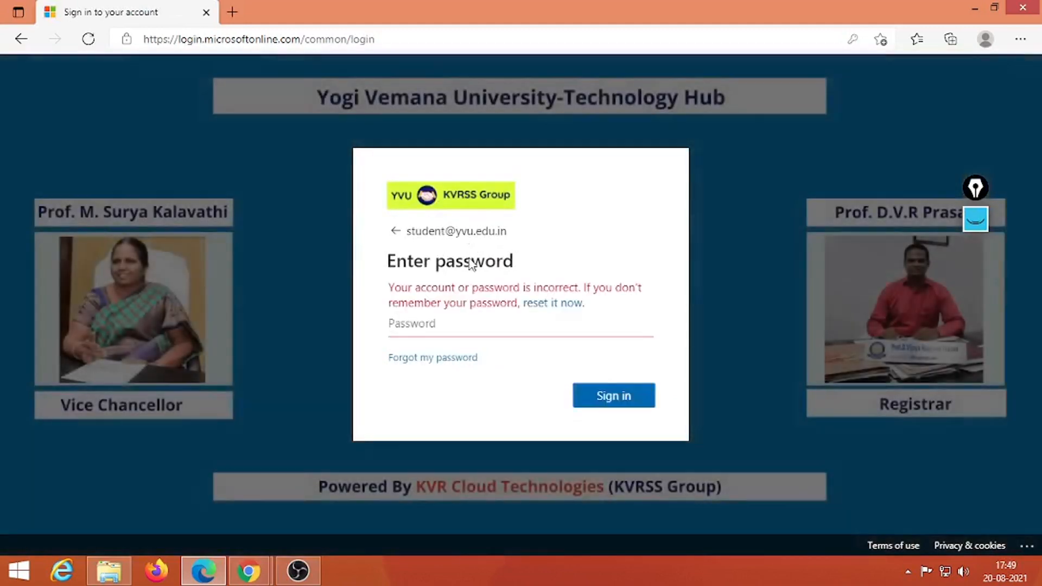
type("••••••••••••")
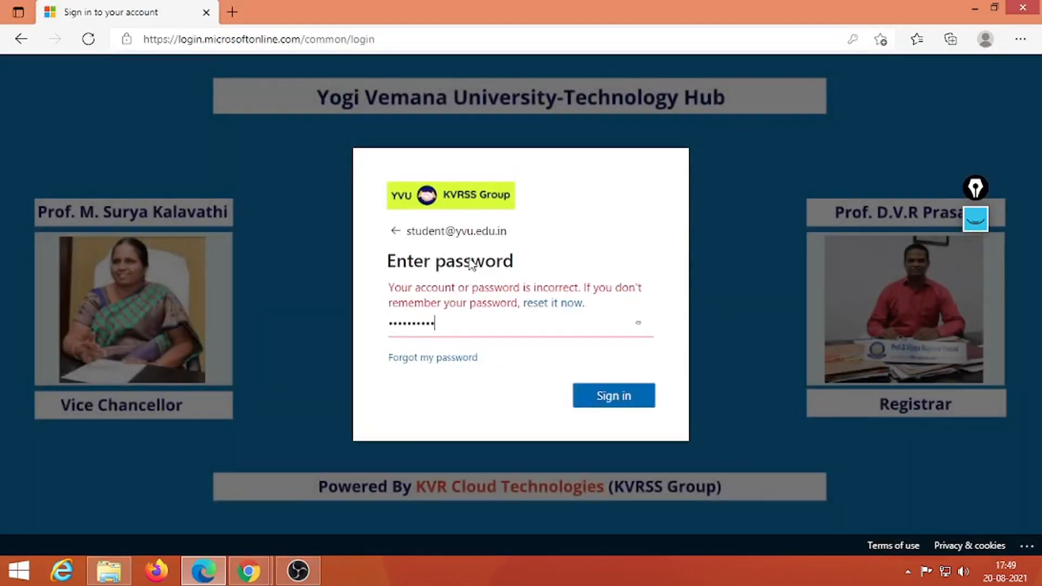
type("•••")
key("Return")
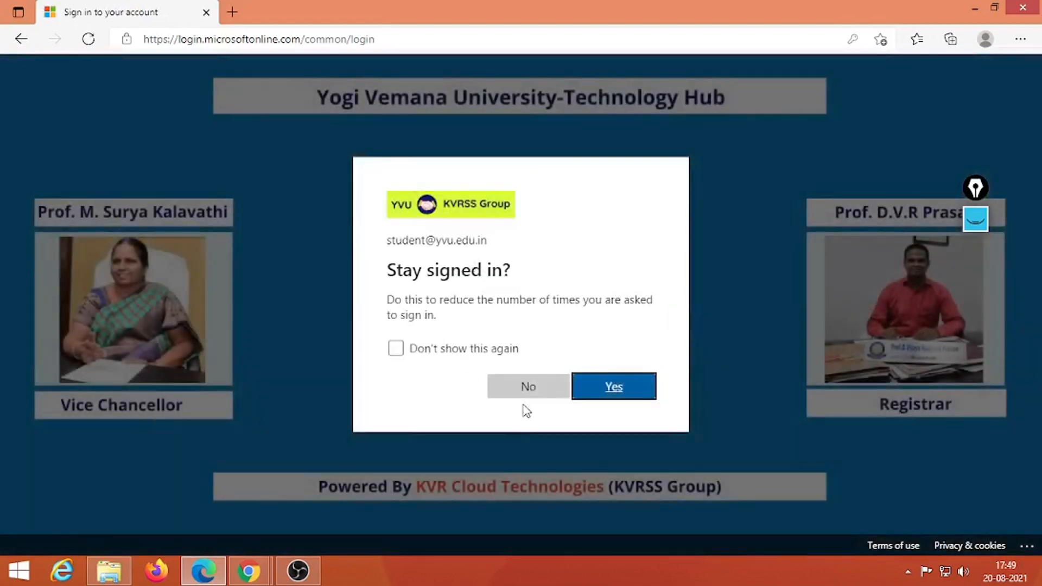
left_click(537, 385)
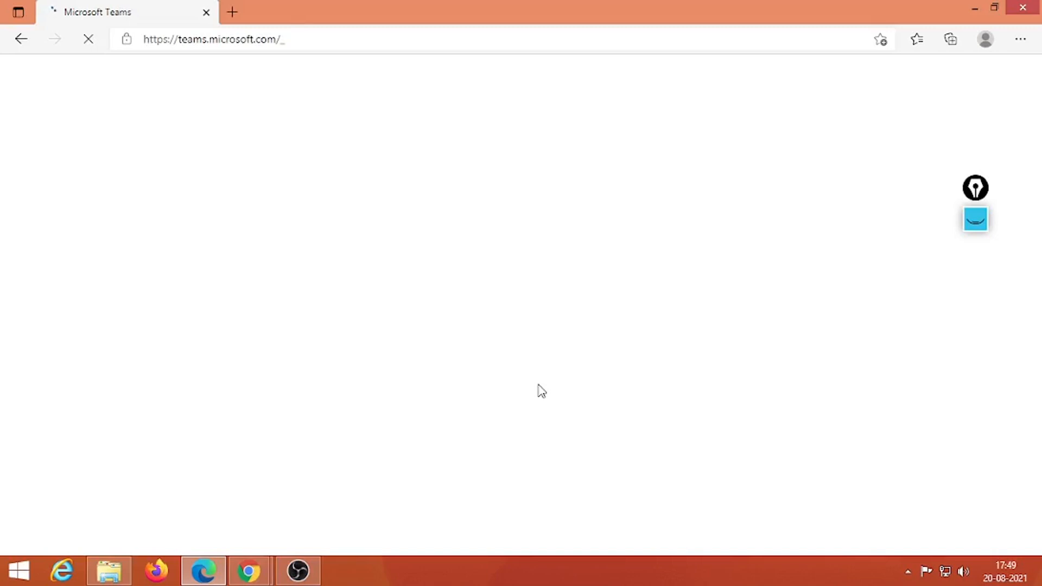
Step: Bring the Chrome Whiteboard meeting window back to the front and open its share tray
left_click(249, 569)
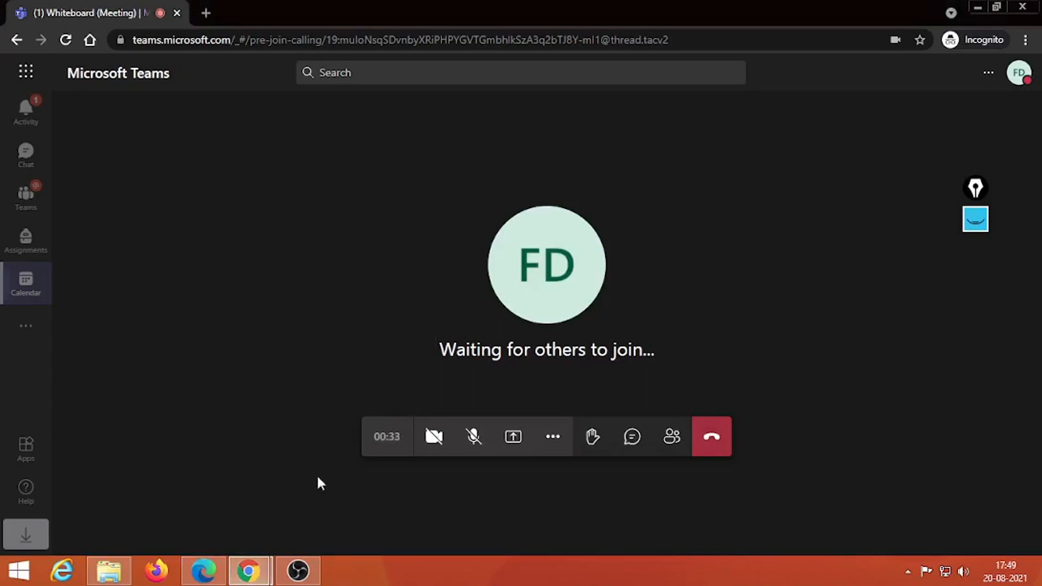
left_click(204, 570)
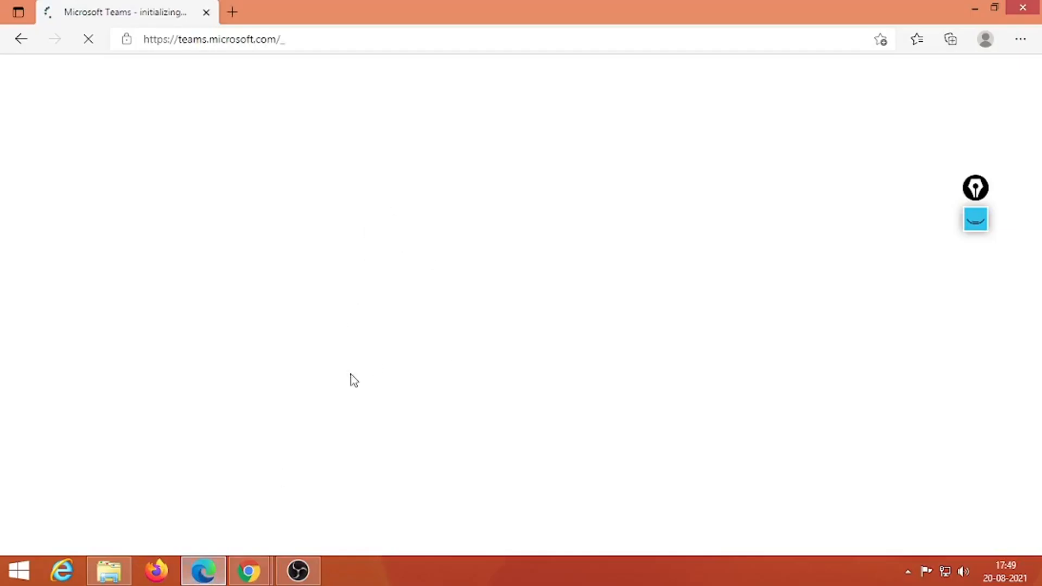
mouse_move(261, 569)
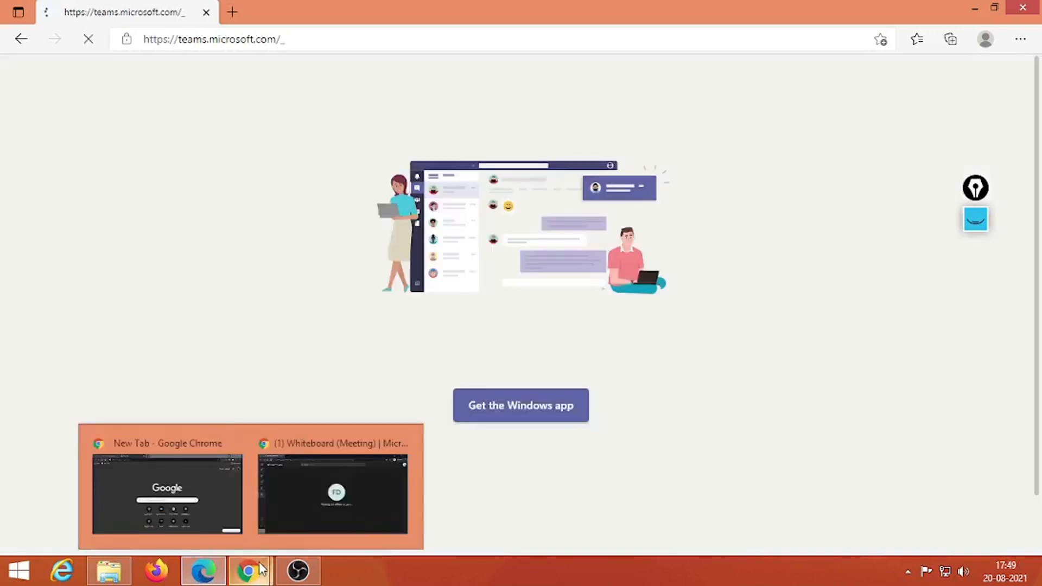
left_click(335, 493)
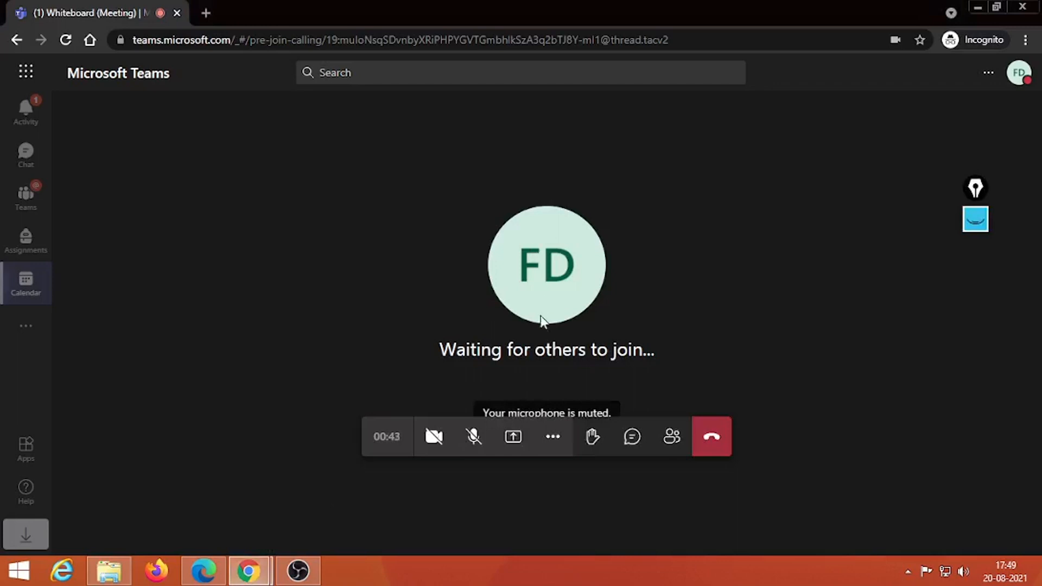
left_click(511, 440)
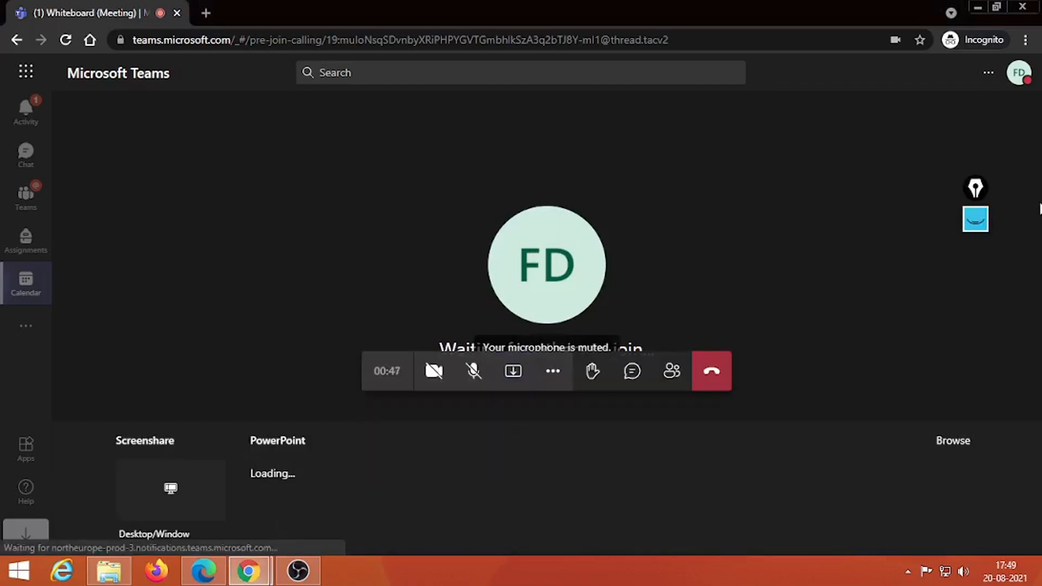
Step: Circle the Microsoft Whiteboard tile with the pink Epic Pen highlighter, then return to pointer mode
left_click(976, 219)
mouse_move(981, 285)
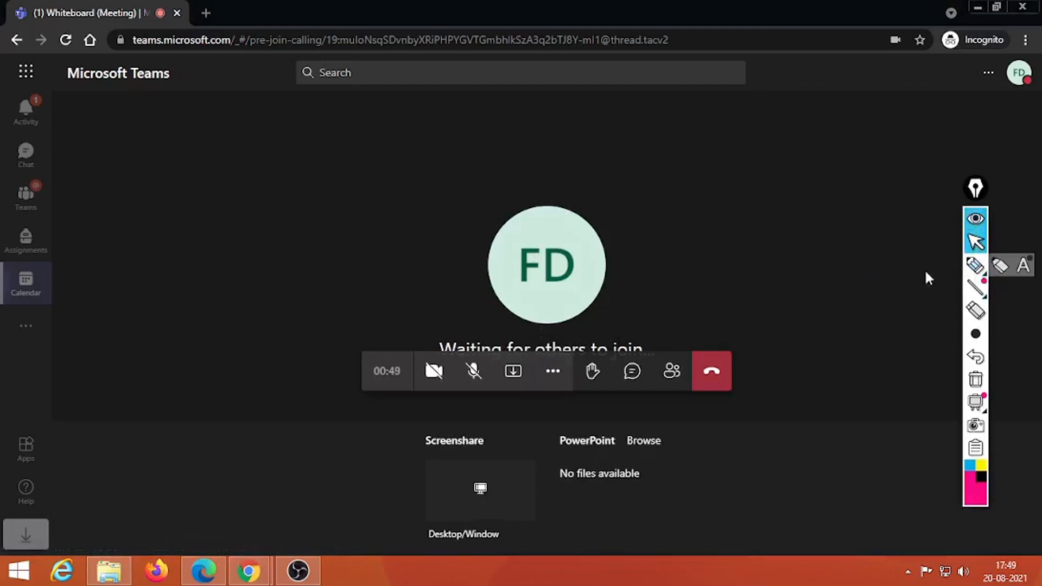
left_click(975, 265)
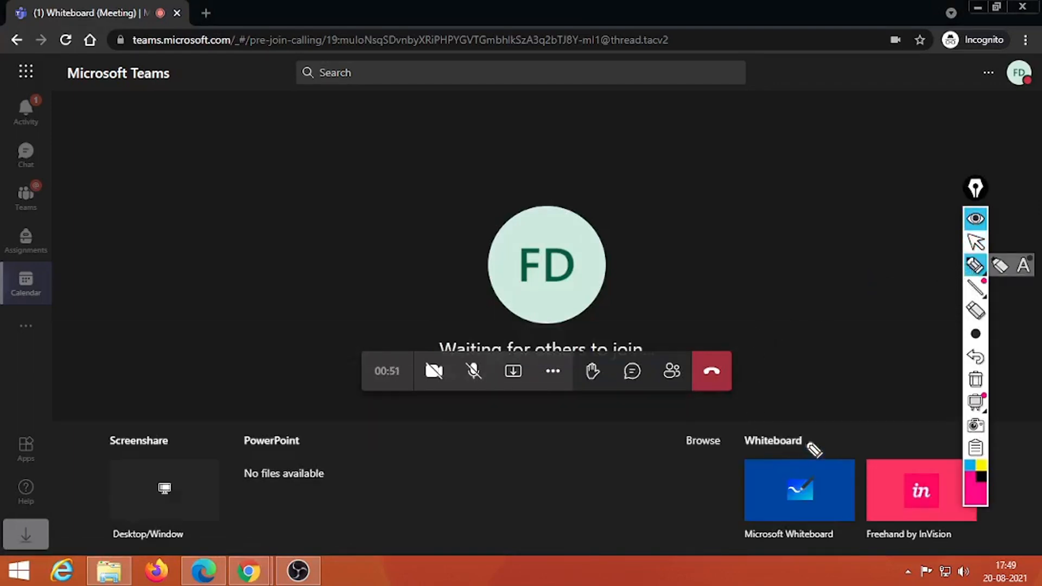
mouse_move(809, 440)
left_mouse_down()
mouse_move(781, 439)
mouse_move(730, 529)
mouse_move(811, 545)
mouse_move(855, 465)
mouse_move(802, 445)
left_mouse_up()
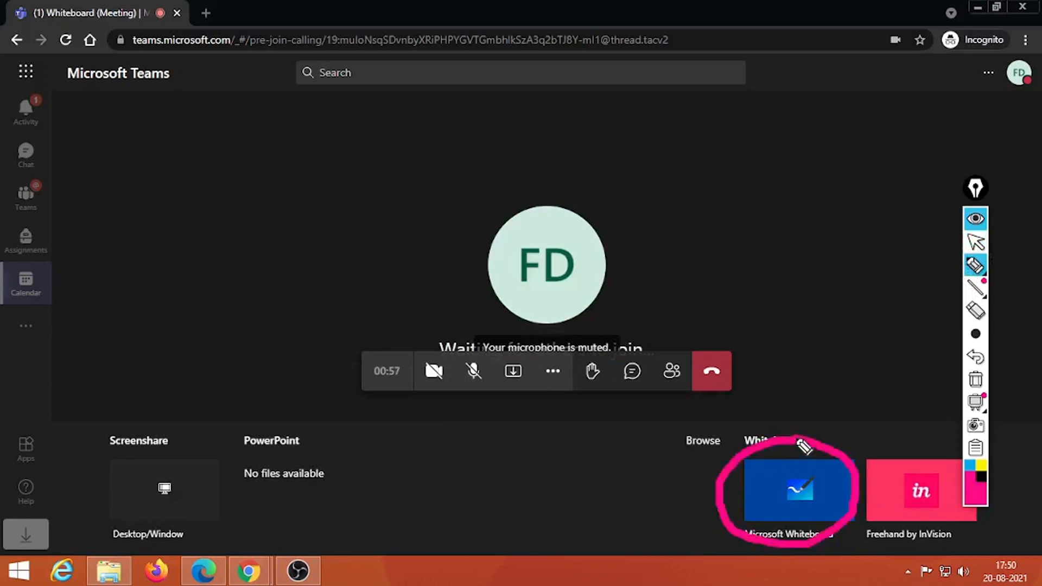
left_click(975, 242)
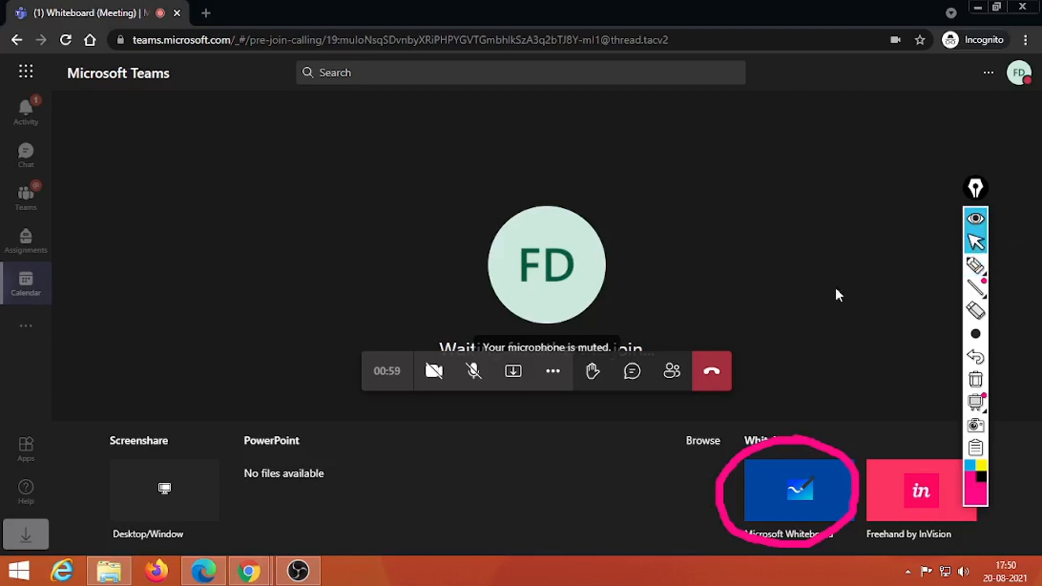
Step: Open and close More actions, then reopen the share tray
left_click(553, 371)
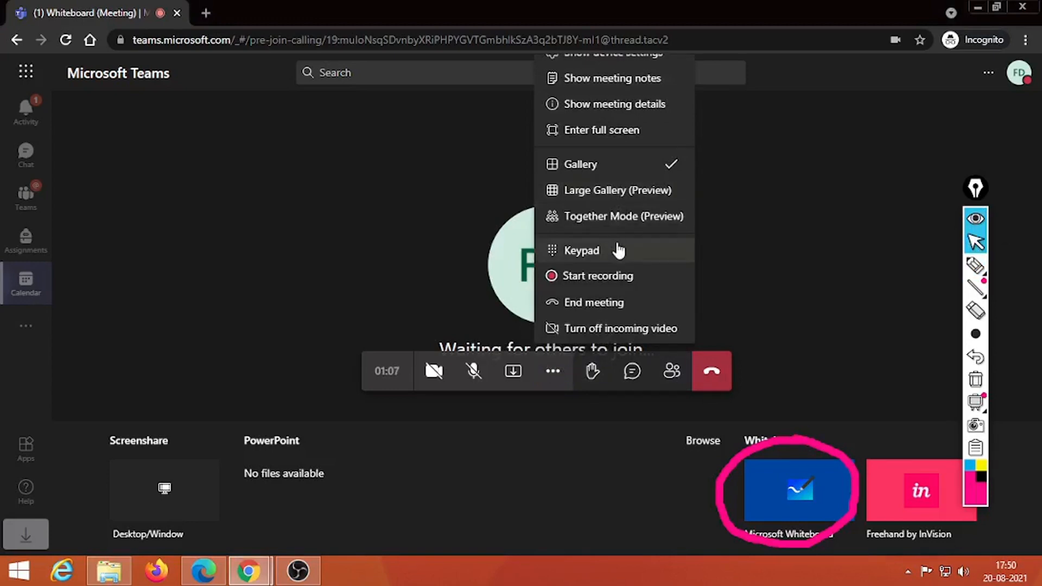
left_click(510, 373)
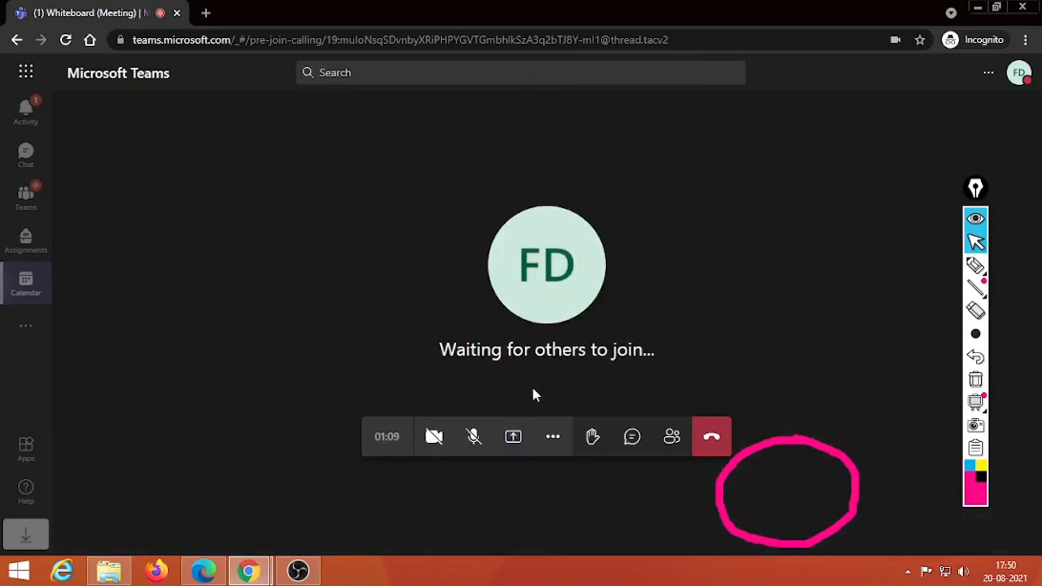
left_click(515, 443)
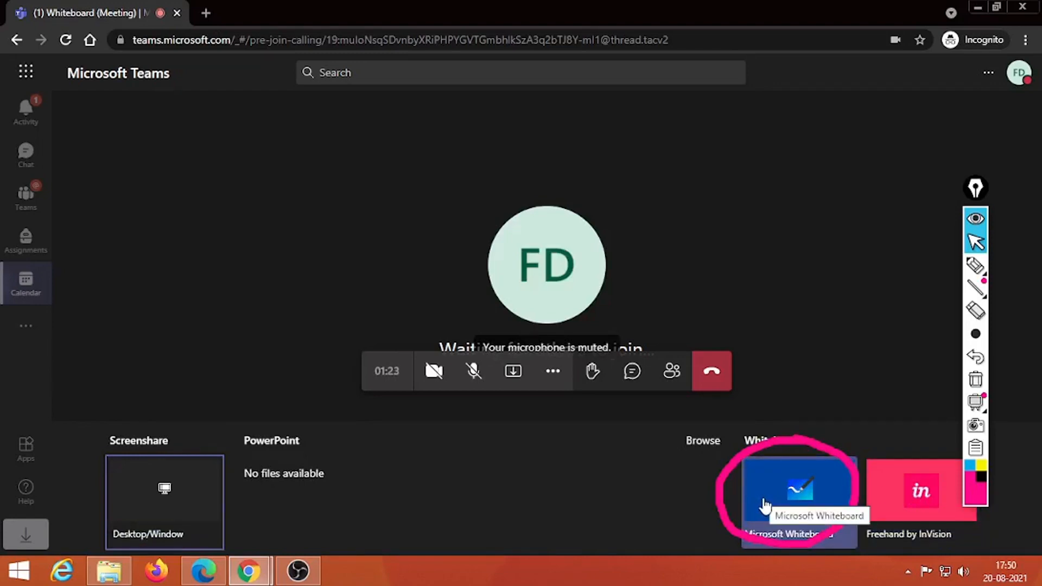
Step: Share Microsoft Whiteboard, clear the pink circle, and present it with only you editing
left_click(791, 494)
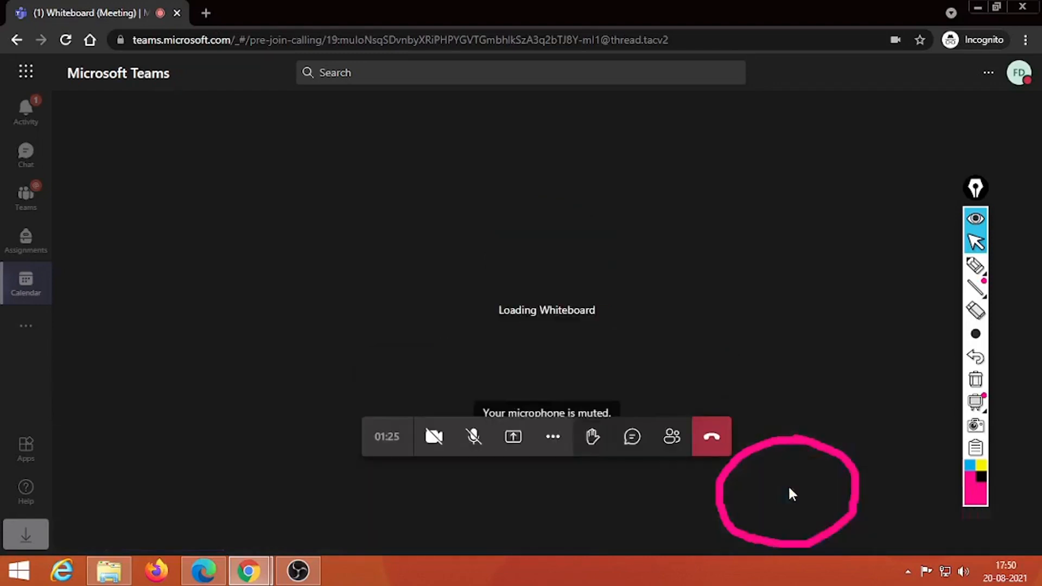
left_click(975, 379)
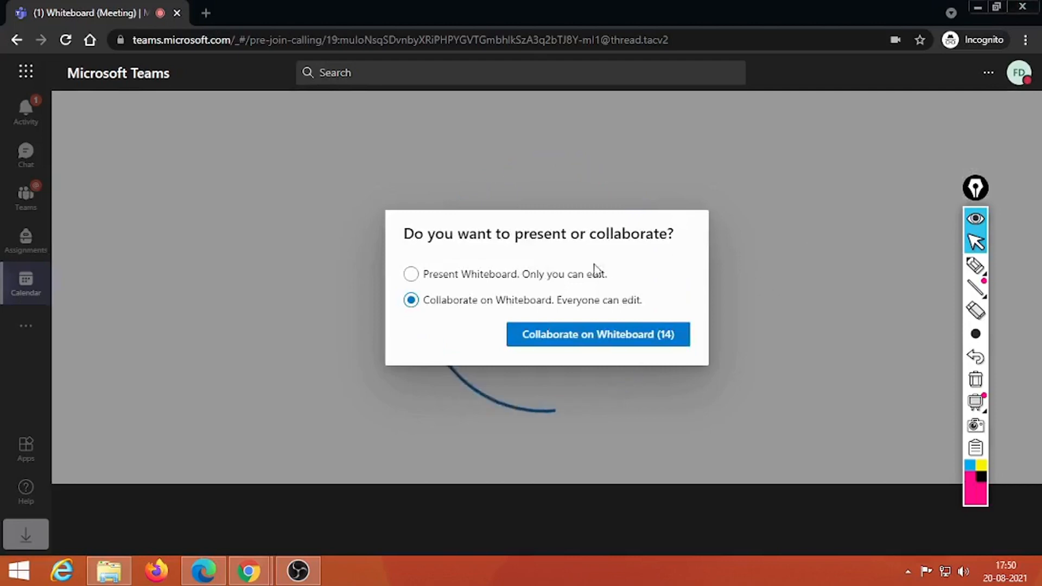
left_click(483, 277)
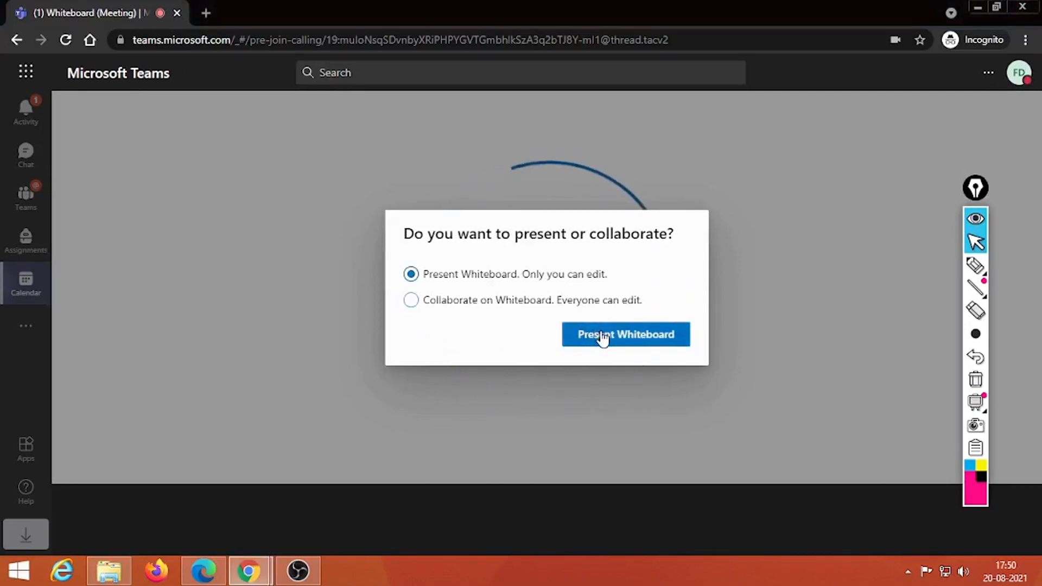
left_click(603, 336)
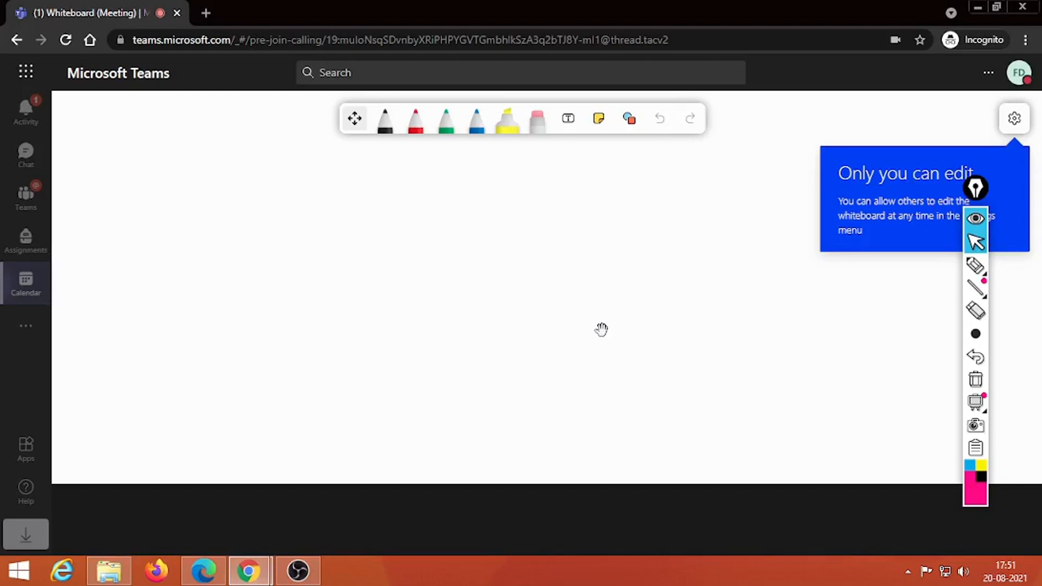
mouse_move(674, 242)
Step: Join the Whiteboard meeting from the second account's calendar with camera off, then return to the presenter
left_click(200, 574)
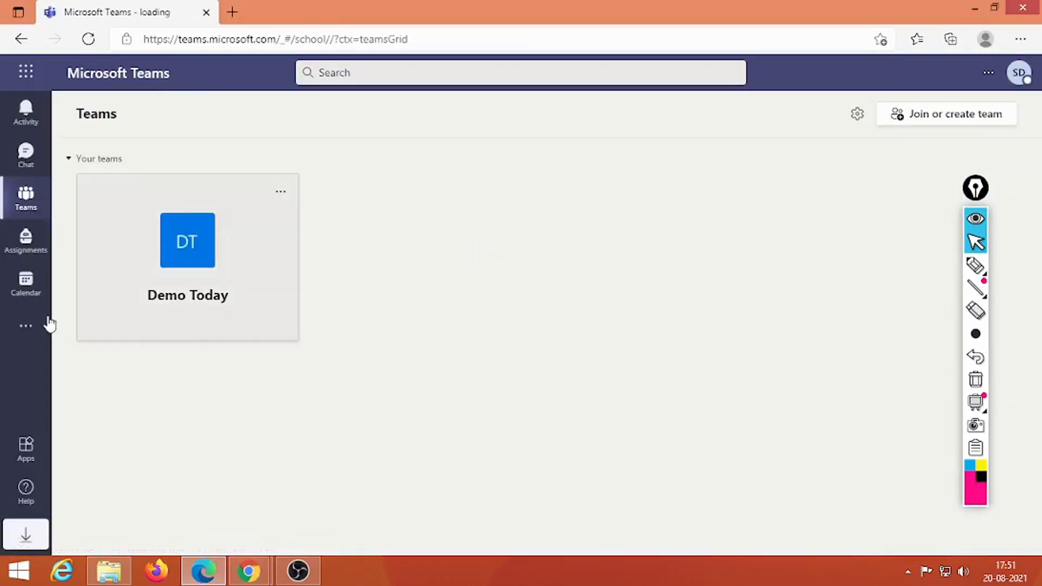
left_click(26, 282)
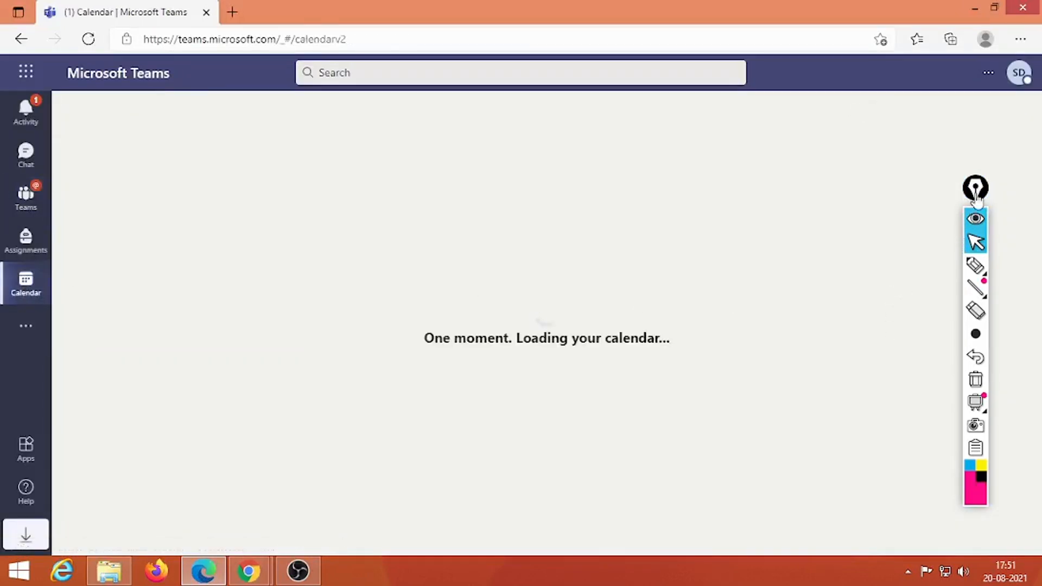
left_click_drag(976, 189, 1027, 136)
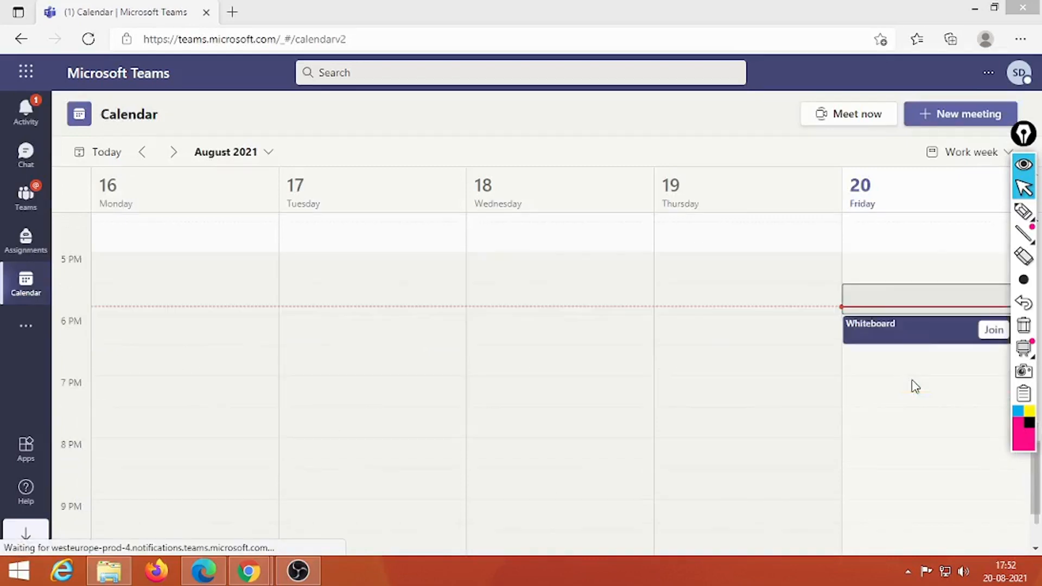
left_click(993, 330)
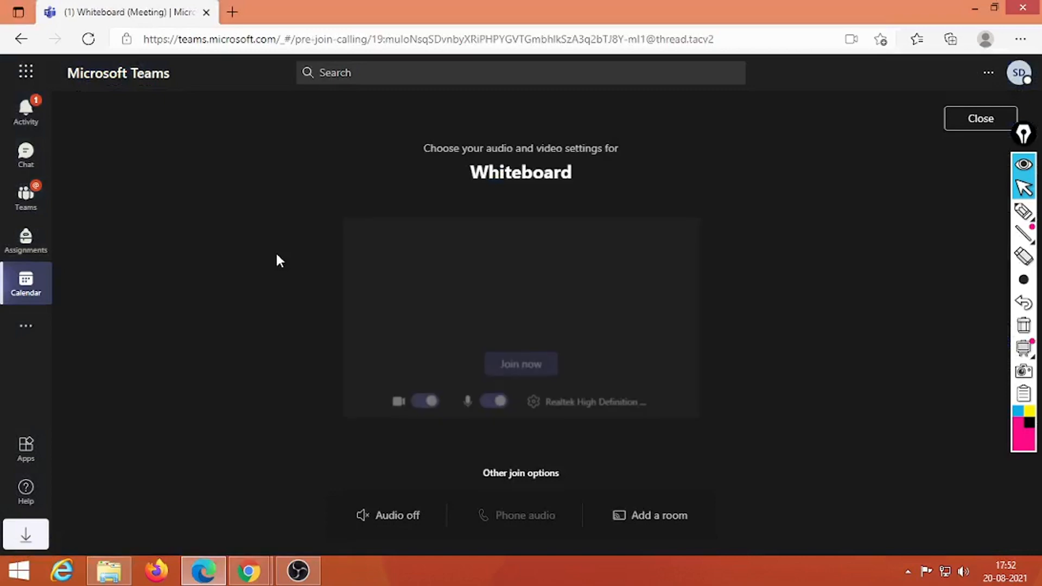
left_click(434, 404)
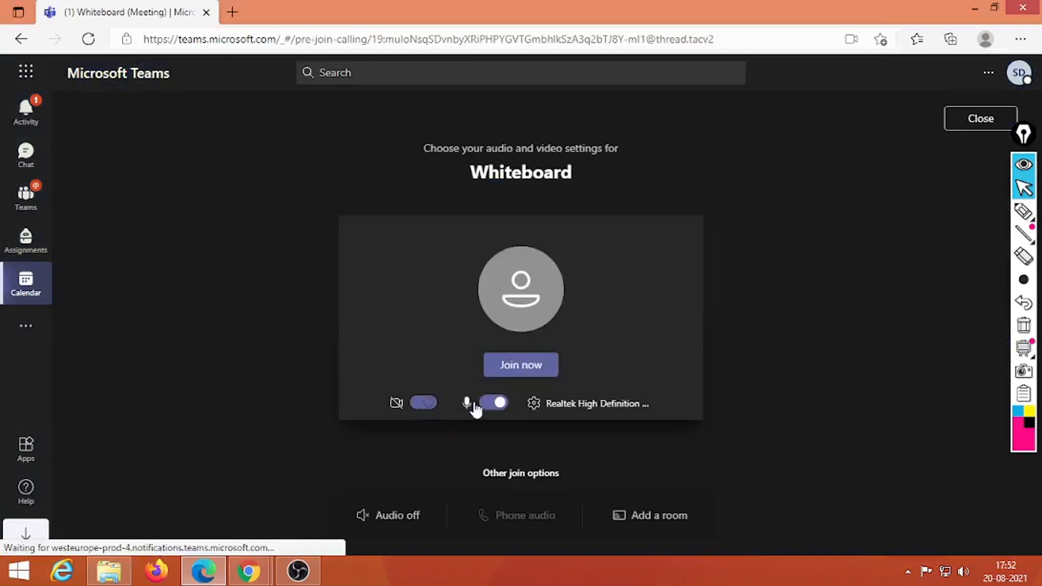
left_click(534, 366)
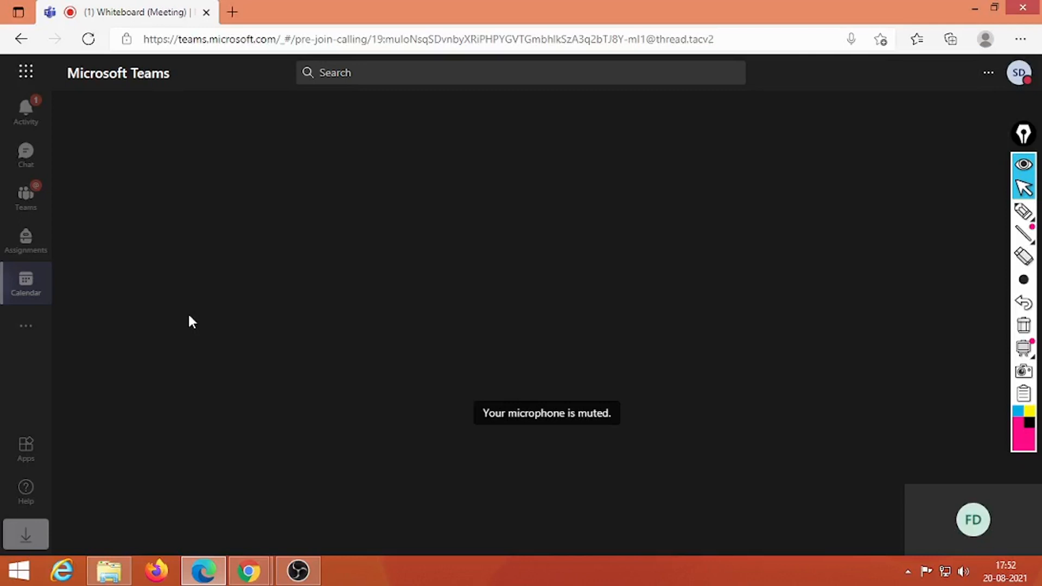
key("alt+Tab")
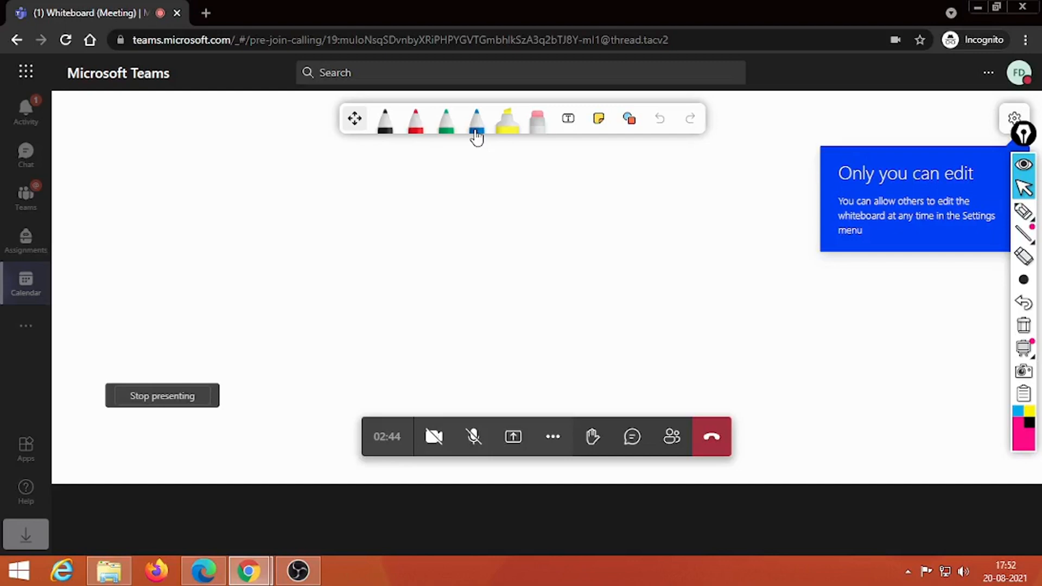
Step: Draw a looping blue stroke below the R and check the participant's read-only view
left_click(477, 133)
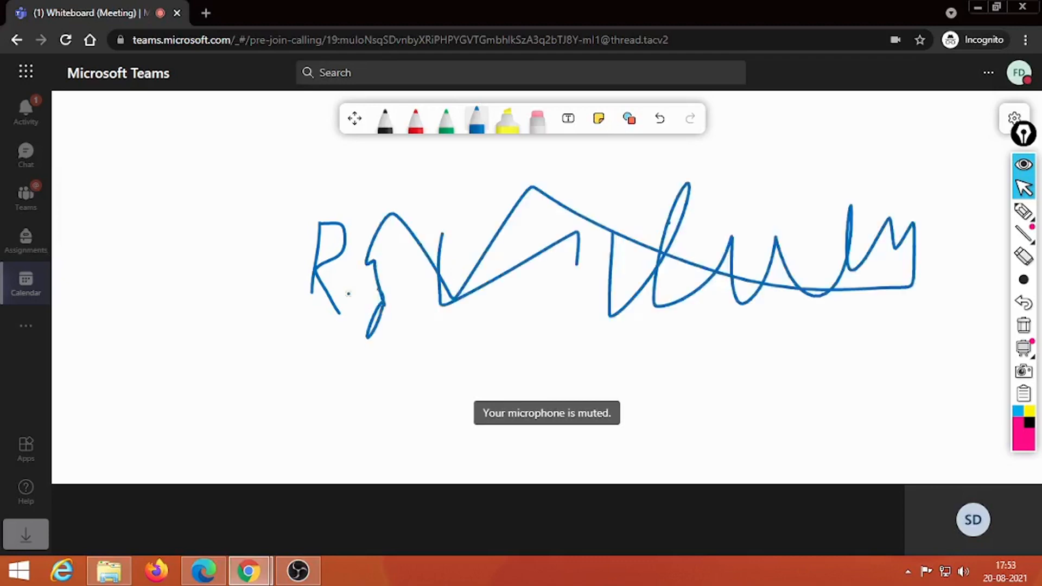
mouse_move(348, 293)
left_mouse_down()
mouse_move(470, 344)
mouse_move(489, 320)
left_mouse_up()
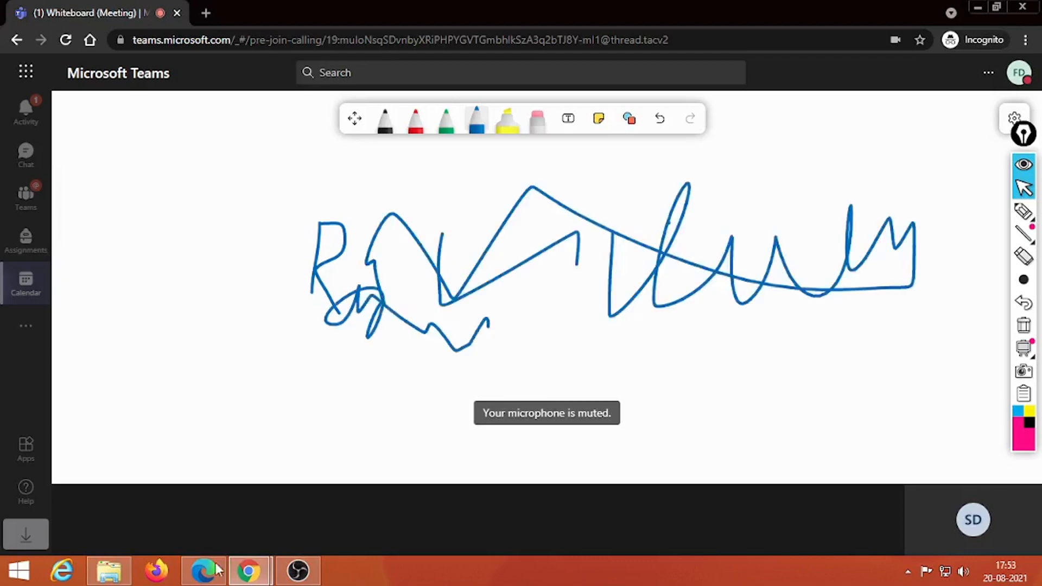
left_click(216, 569)
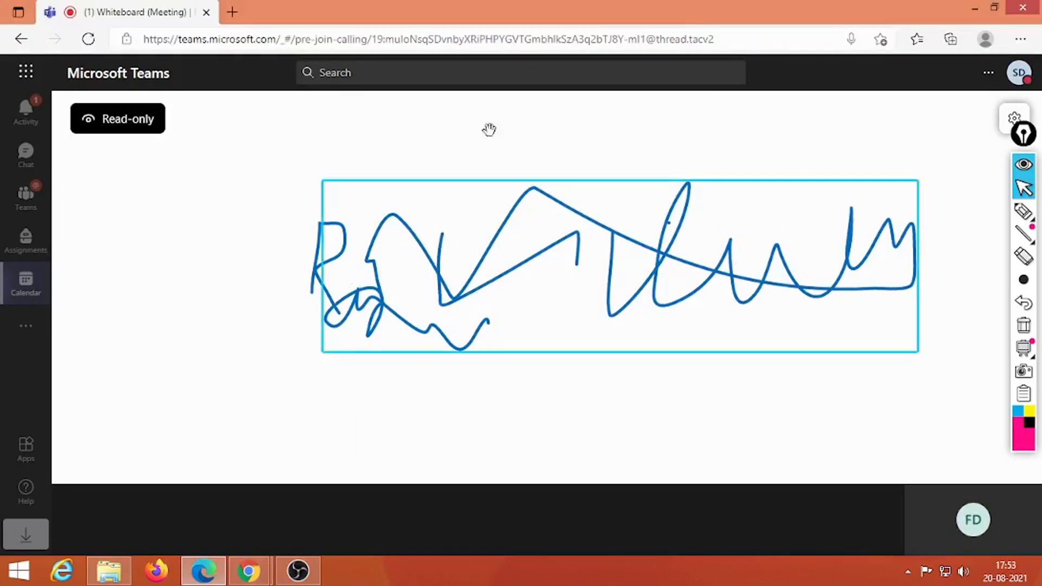
Step: Back in the presenter's window, place an empty text box above the scribbles
left_click(262, 566)
left_click(332, 488)
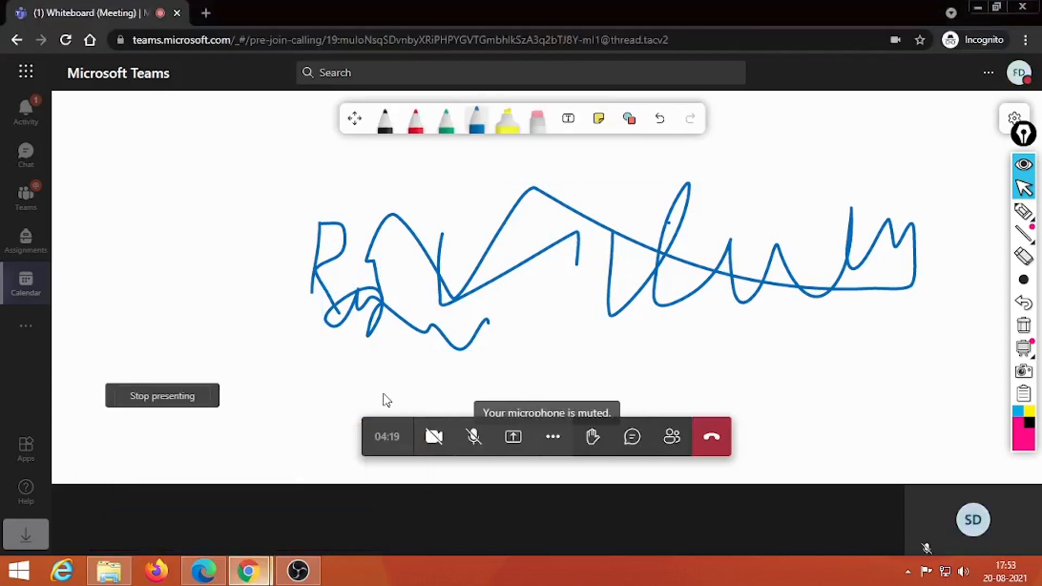
left_click(572, 126)
left_click(580, 185)
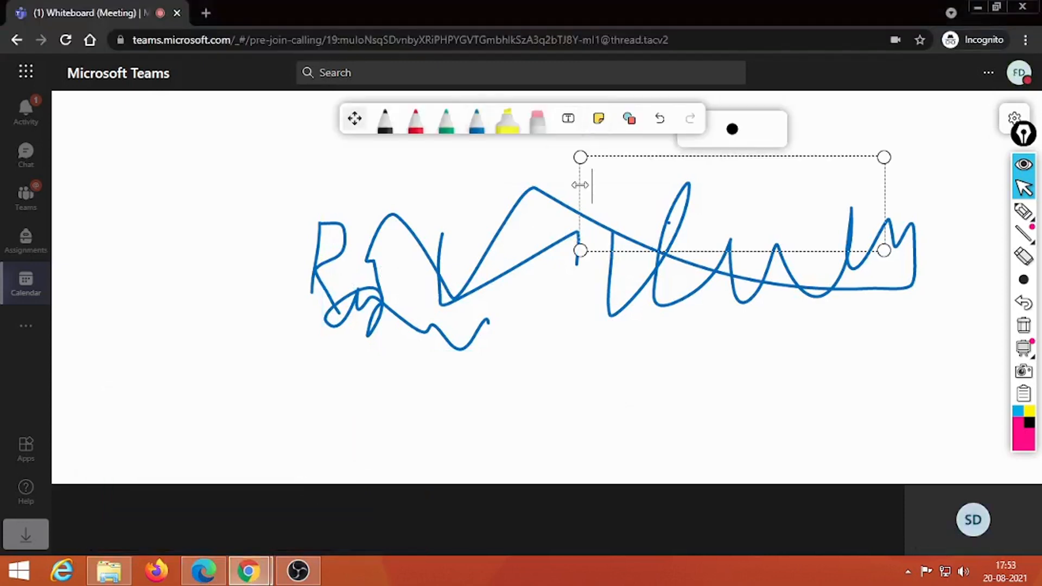
Step: Type sample text into the text box, then delete the text box and the scribbles
type("kljg fkgfkj")
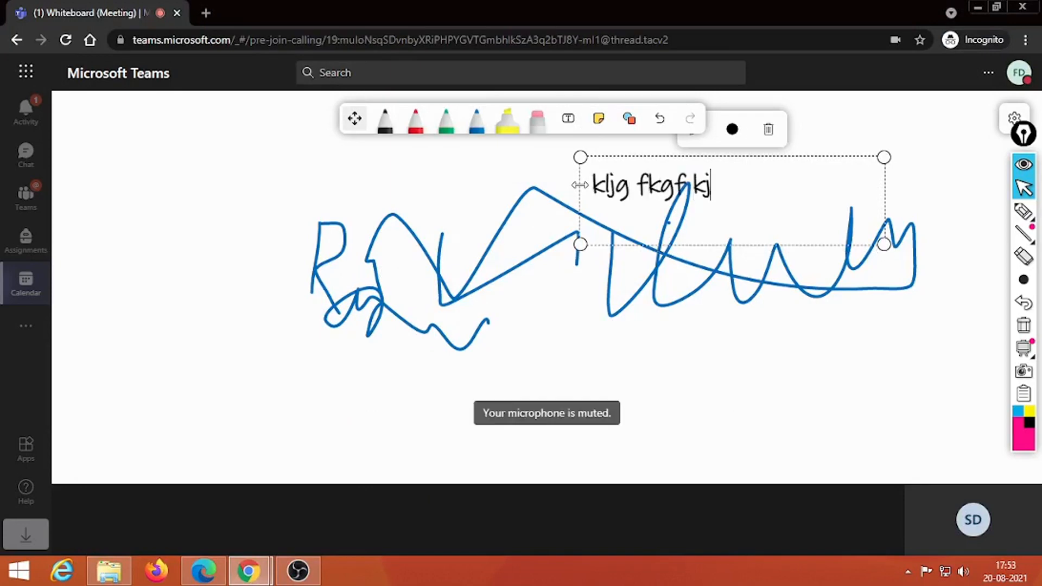
type(" gksghf aSFKajfgh kFGH Kasdhgf")
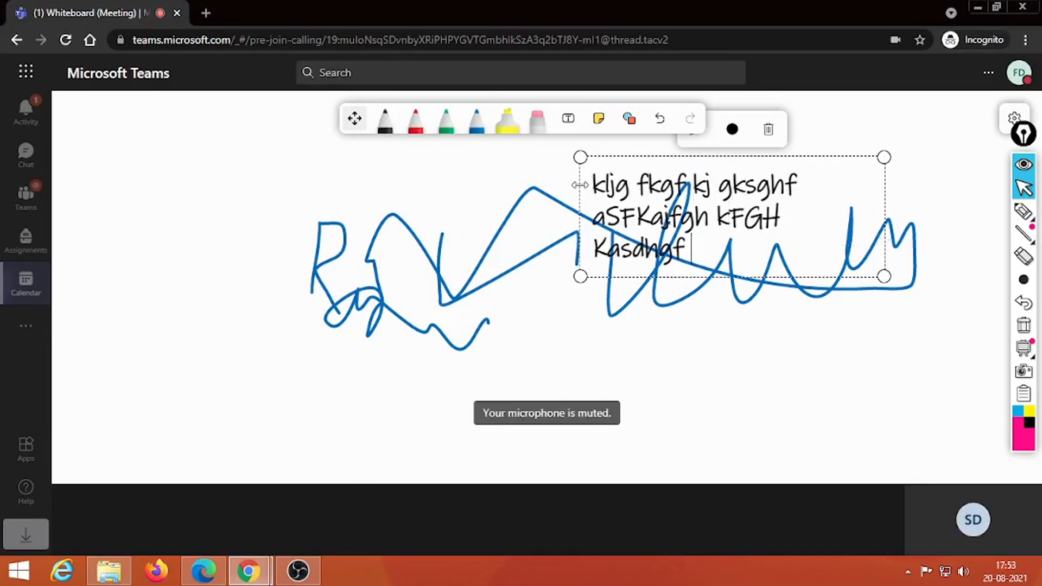
left_click(539, 333)
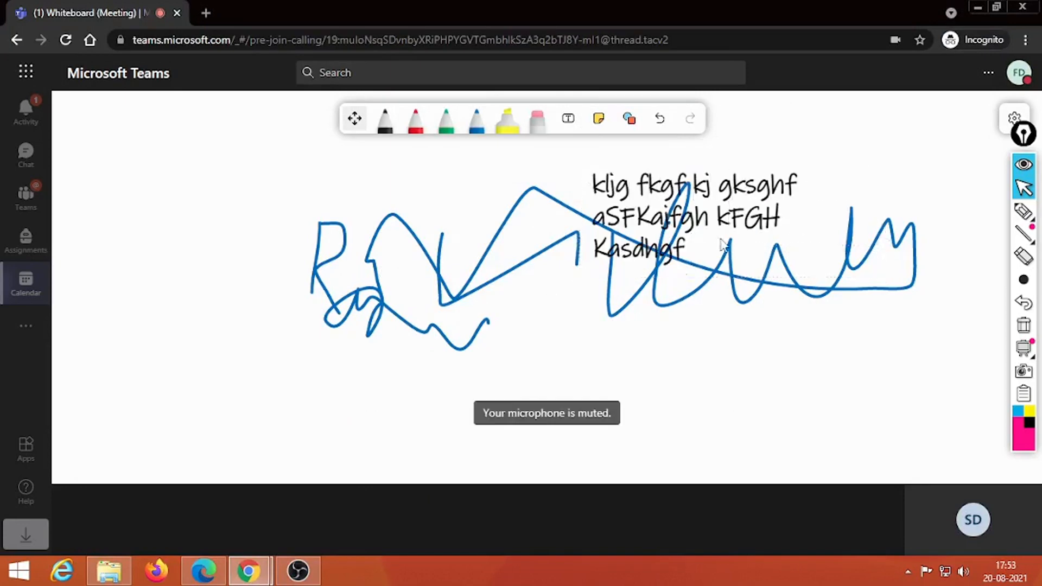
left_click(712, 208)
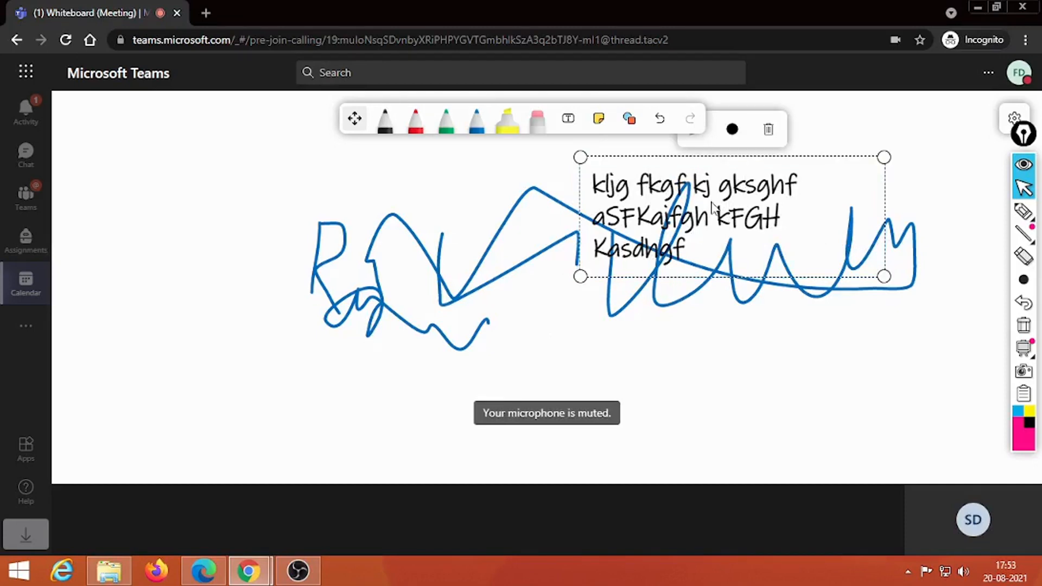
left_click(768, 130)
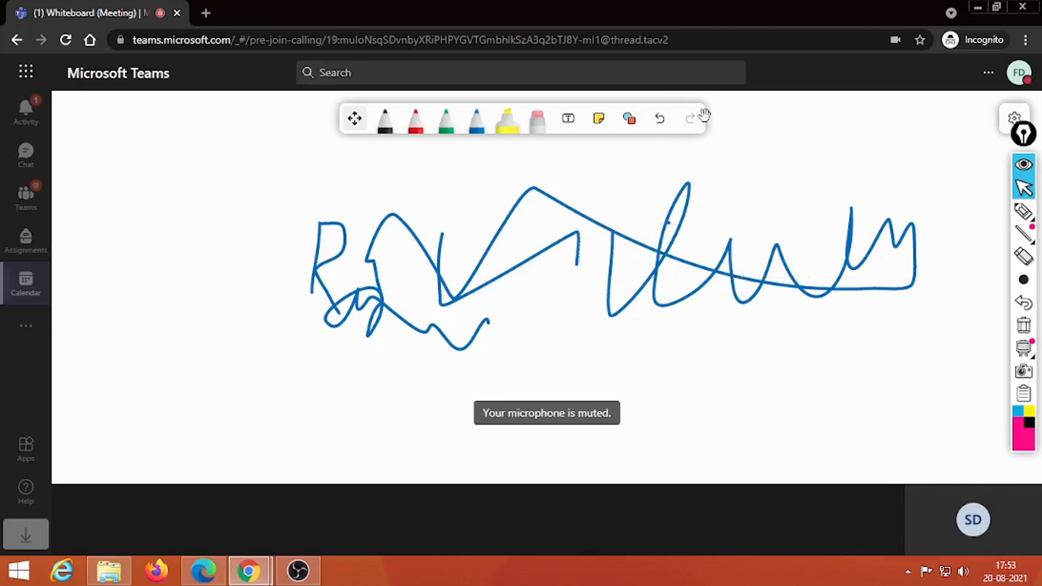
left_click(634, 250)
left_click(598, 153)
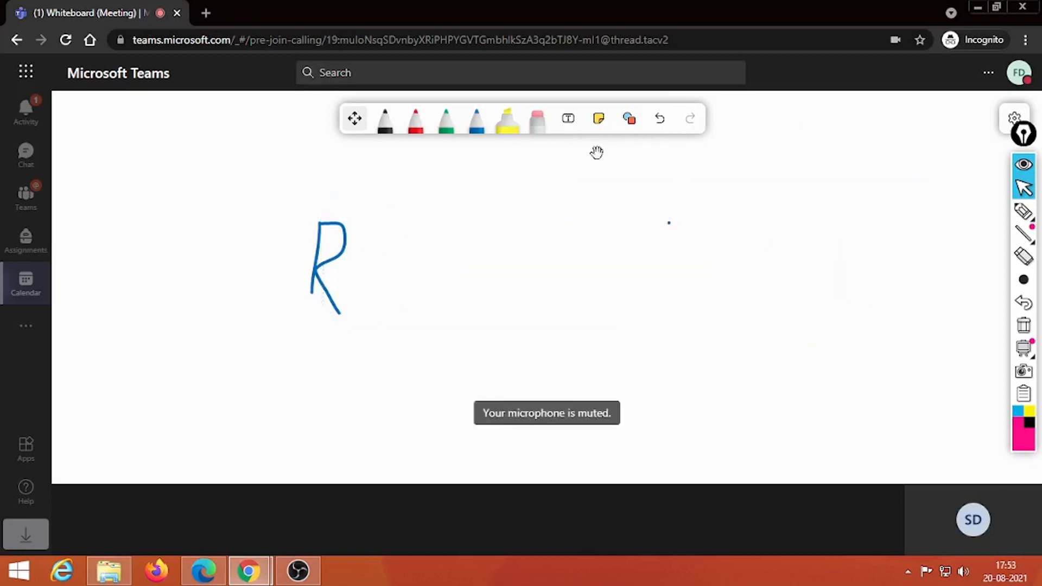
Step: Convert the handwritten R to shapes, enlarge it and move its bowl right and up
left_click(348, 253)
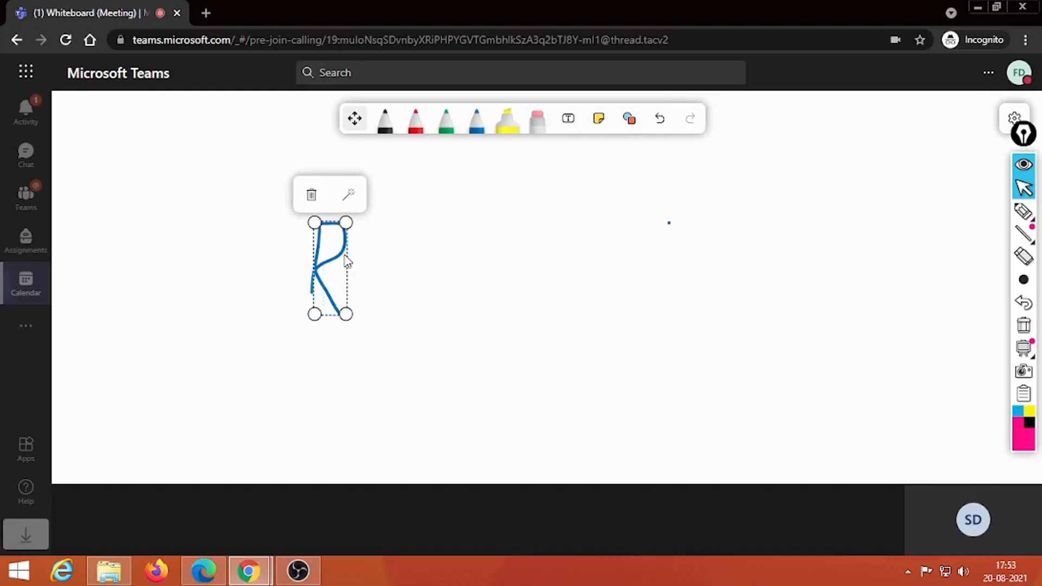
left_click(349, 198)
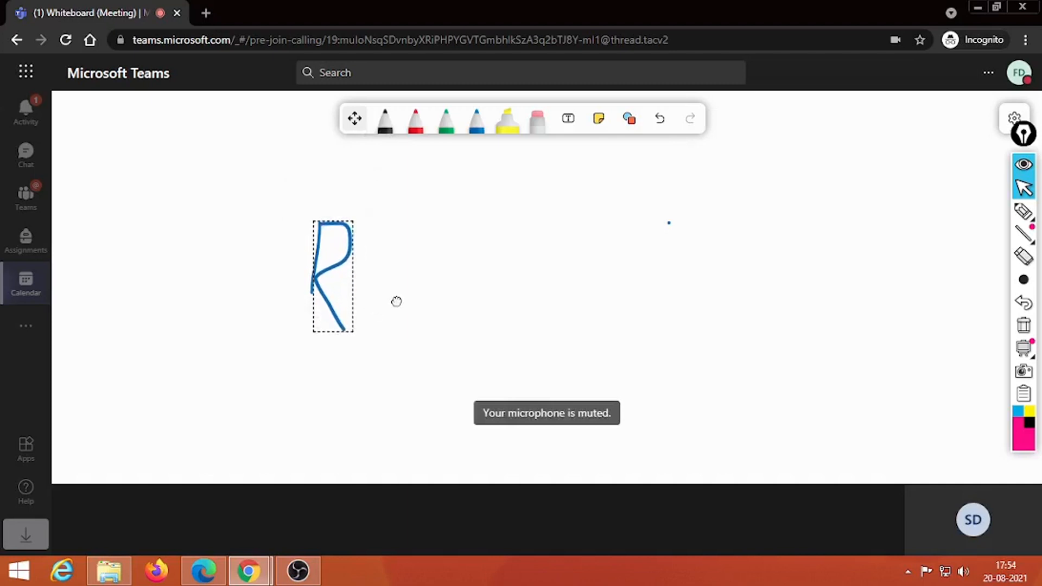
left_click(311, 333)
left_click_drag(311, 334, 226, 407)
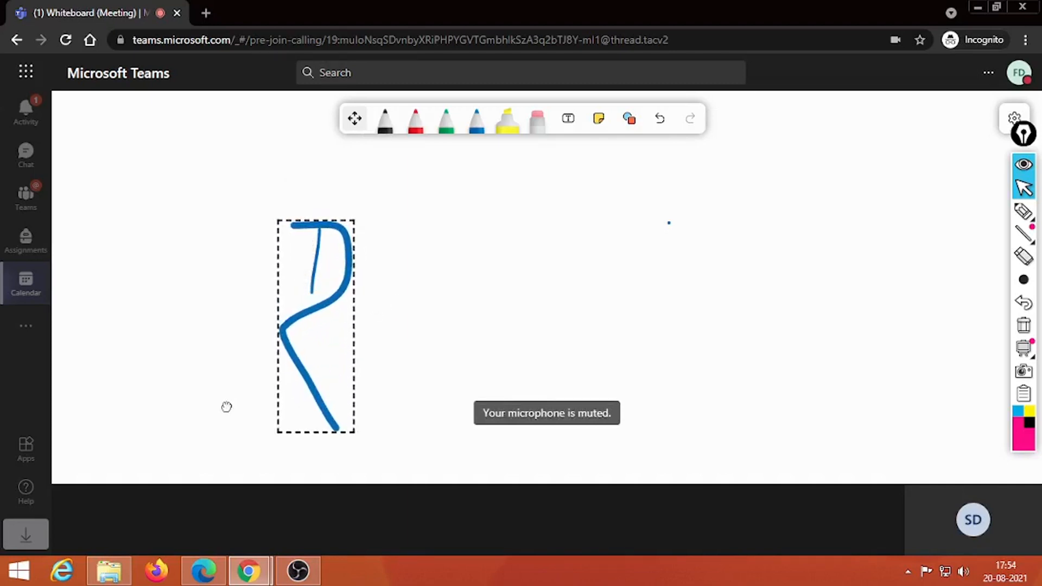
left_click(356, 278)
left_click_drag(356, 279, 478, 239)
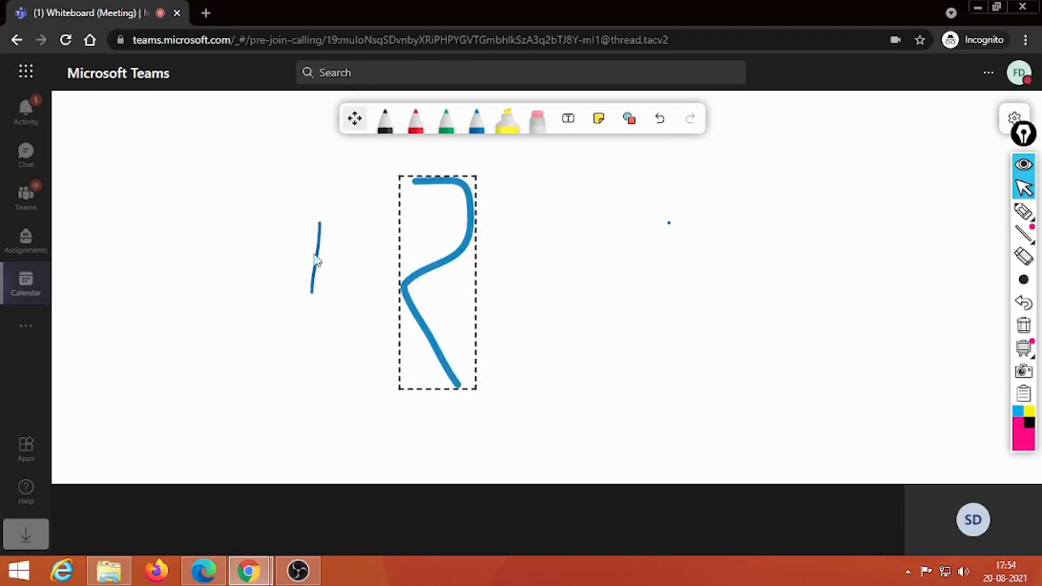
Step: Lengthen the R's stem downward and move it back against the curved bowl
left_click(318, 258)
left_click_drag(313, 293, 296, 425)
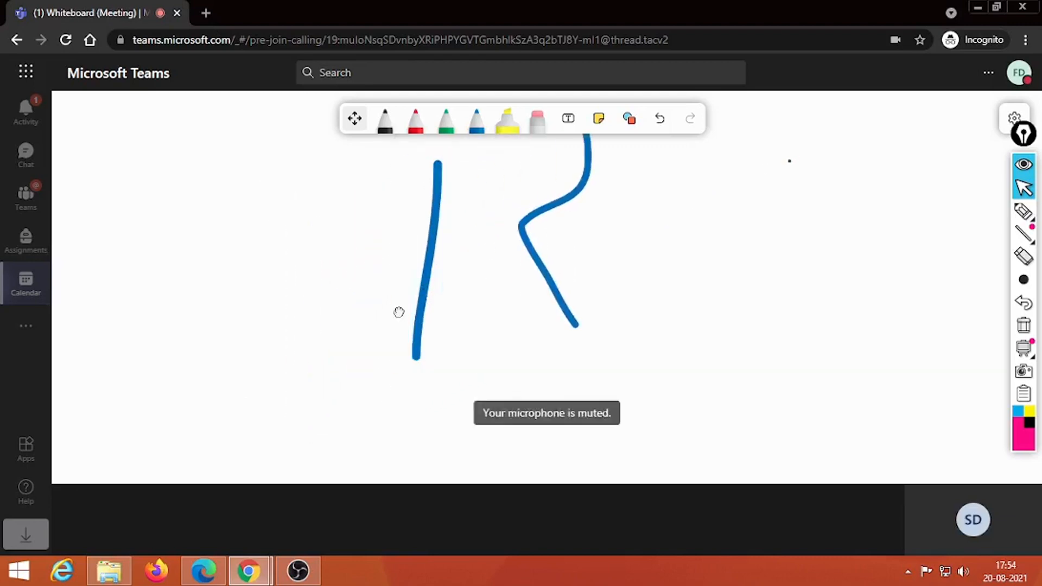
left_click(333, 264)
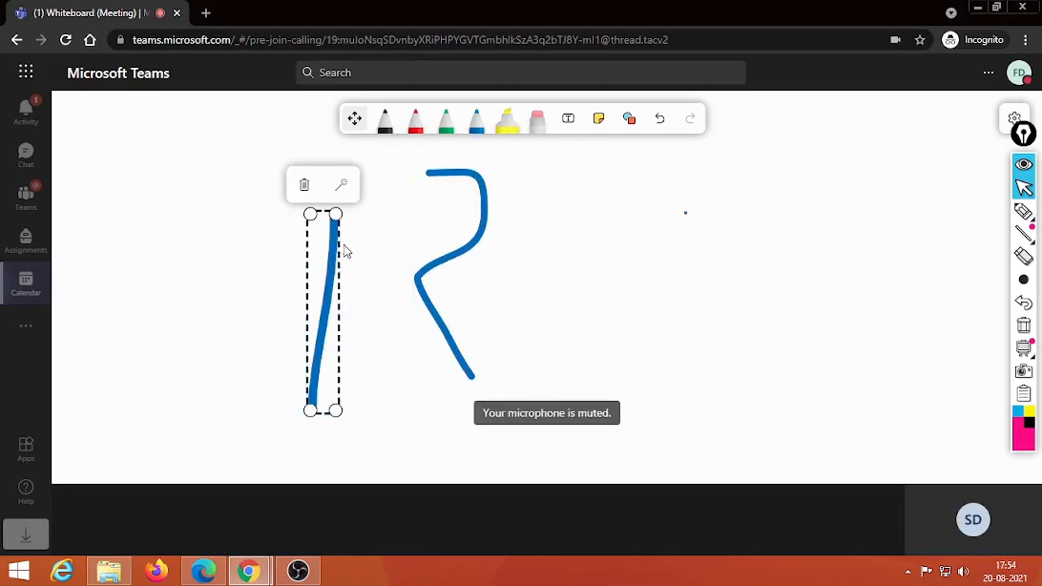
mouse_move(334, 263)
left_mouse_down()
mouse_move(387, 229)
mouse_move(418, 227)
left_mouse_up()
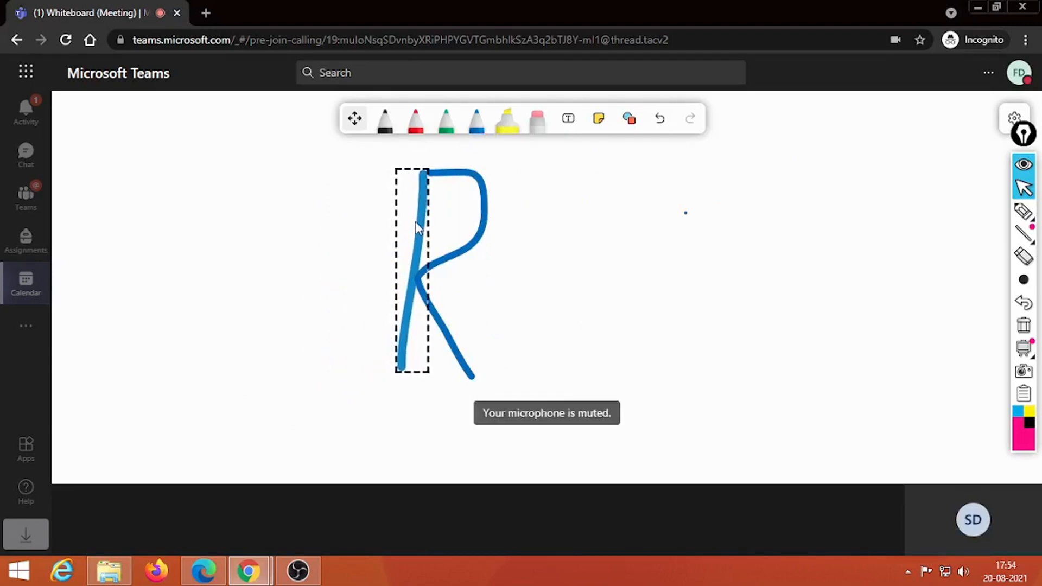
left_click(675, 259)
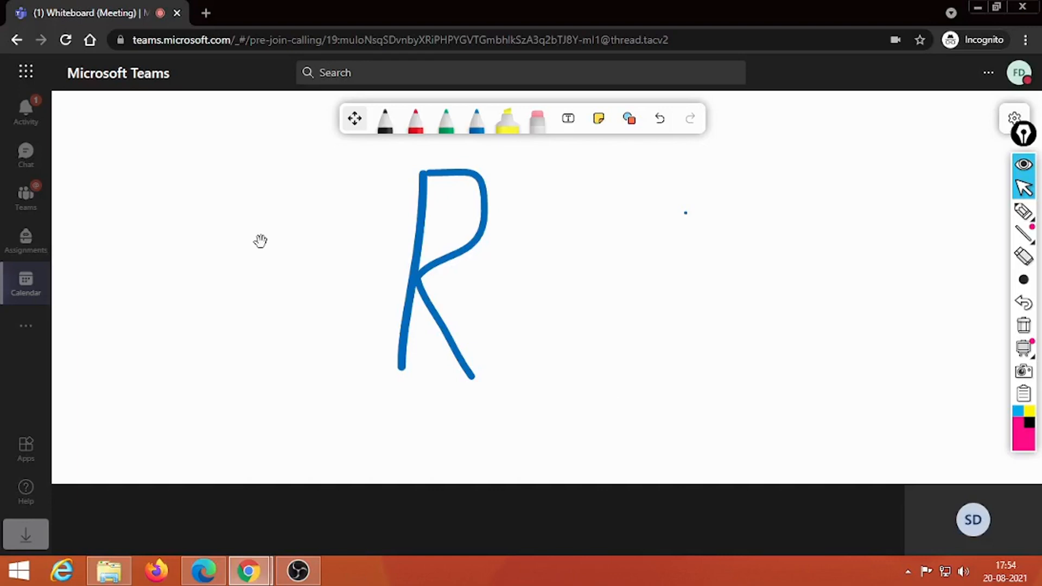
Step: Move the blue R's stem left, then draw a green R beside the blue strokes
left_click(412, 244)
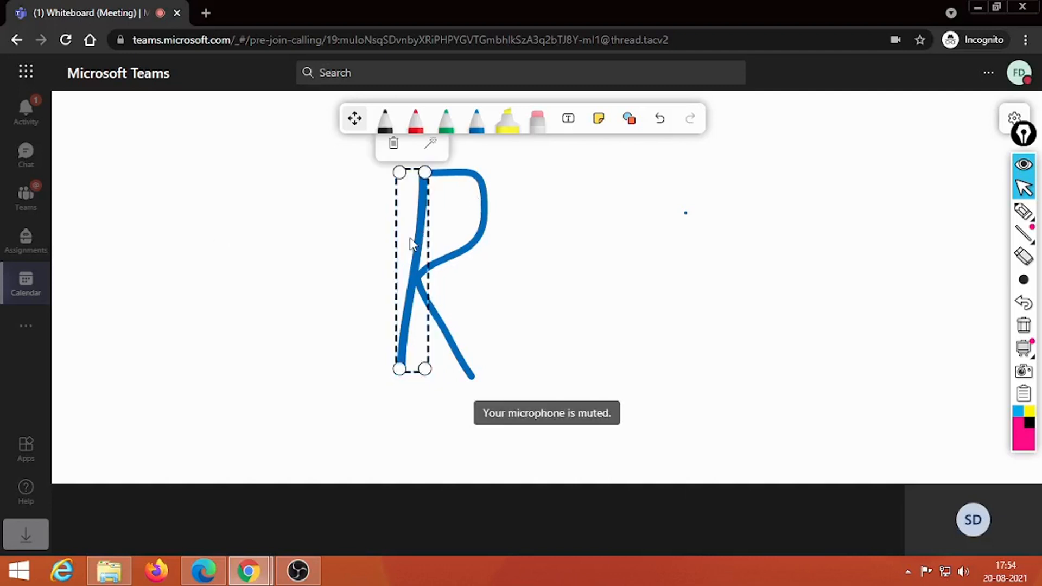
left_click_drag(412, 244, 302, 264)
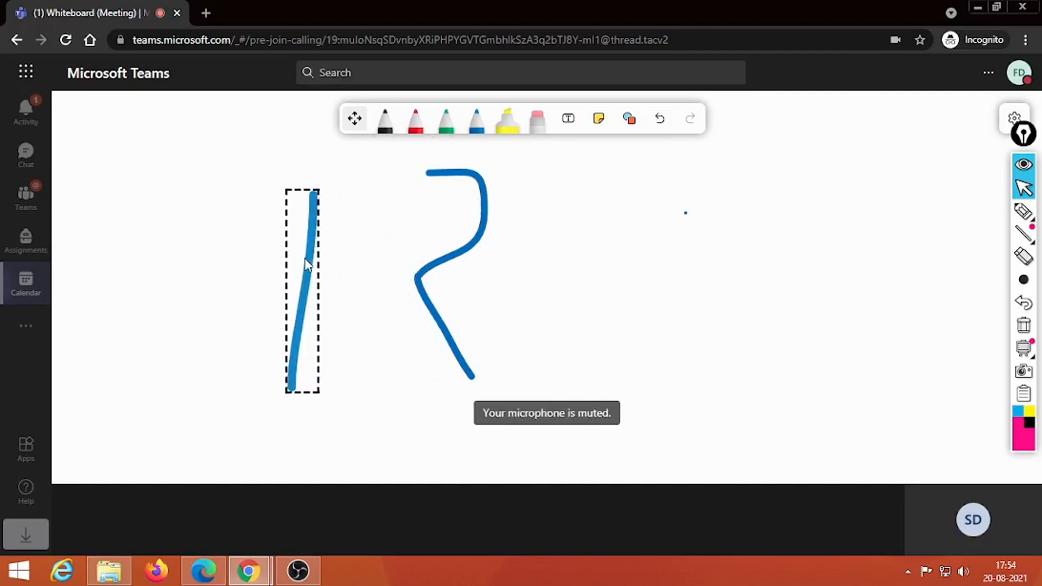
left_click(443, 124)
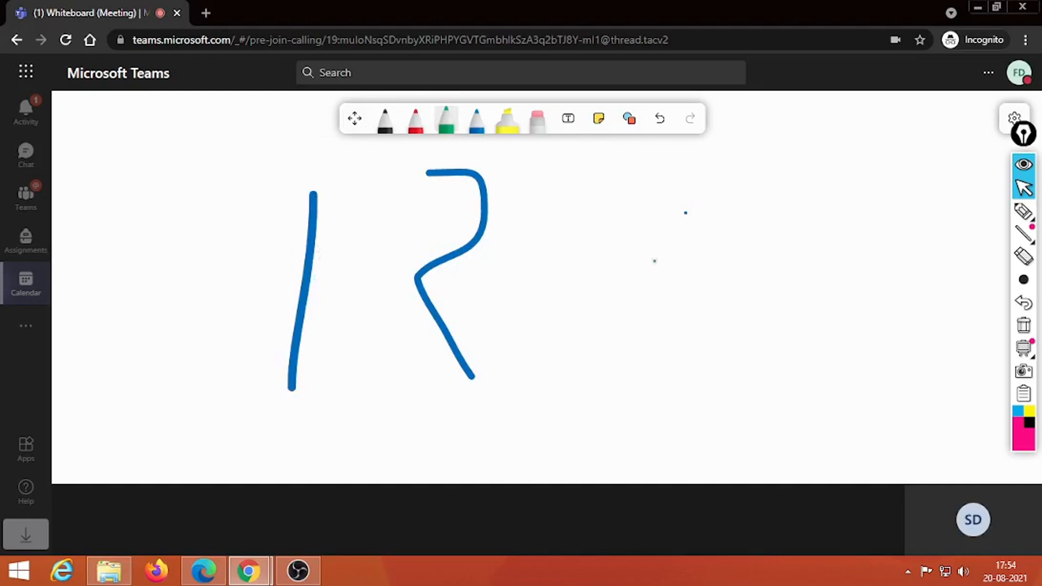
left_click_drag(654, 255, 668, 340)
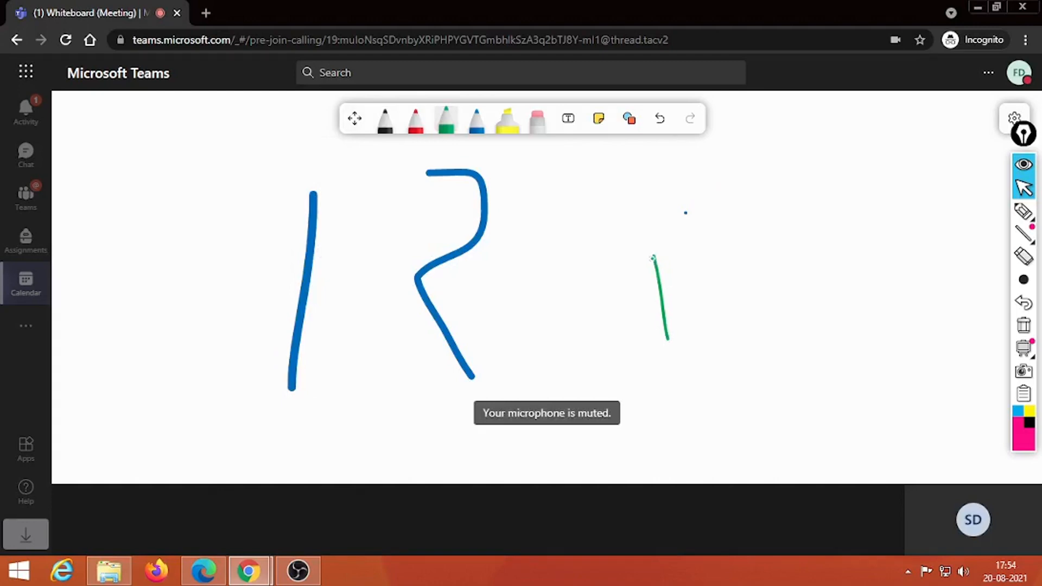
mouse_move(652, 254)
left_mouse_down()
mouse_move(696, 288)
mouse_move(666, 310)
mouse_move(715, 344)
left_mouse_up()
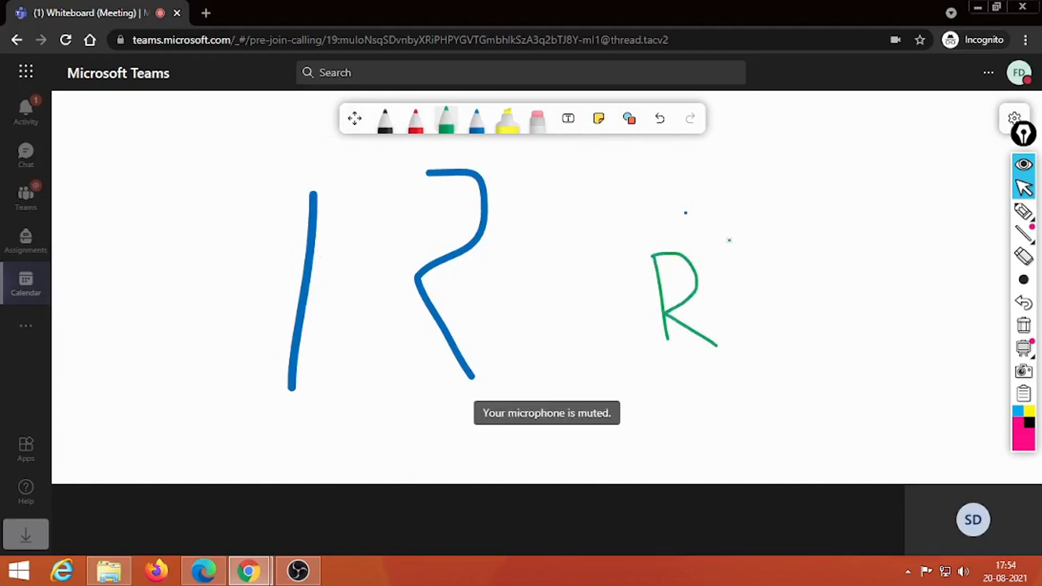
Step: Draw a loose green circle around the green R
mouse_move(729, 243)
left_mouse_down()
mouse_move(719, 225)
mouse_move(617, 237)
mouse_move(624, 351)
mouse_move(716, 369)
mouse_move(742, 354)
left_mouse_up()
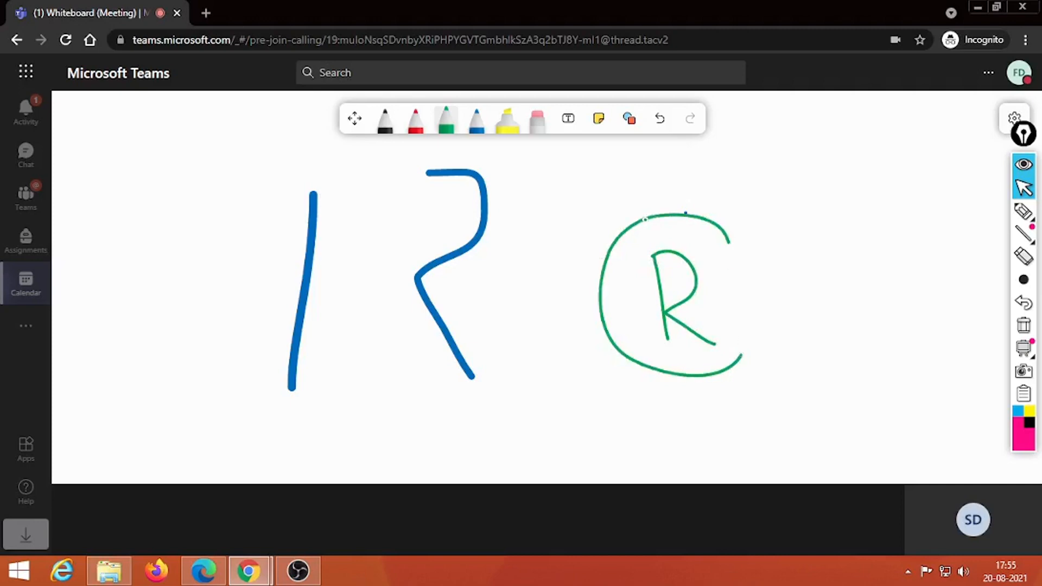
mouse_move(642, 218)
left_mouse_down()
mouse_move(695, 217)
mouse_move(745, 266)
mouse_move(749, 287)
mouse_move(728, 260)
mouse_move(683, 235)
mouse_move(633, 243)
mouse_move(623, 321)
mouse_move(645, 344)
mouse_move(714, 371)
mouse_move(746, 352)
mouse_move(740, 369)
mouse_move(747, 348)
left_mouse_up()
mouse_move(704, 246)
left_mouse_down()
mouse_move(748, 290)
mouse_move(696, 242)
left_mouse_up()
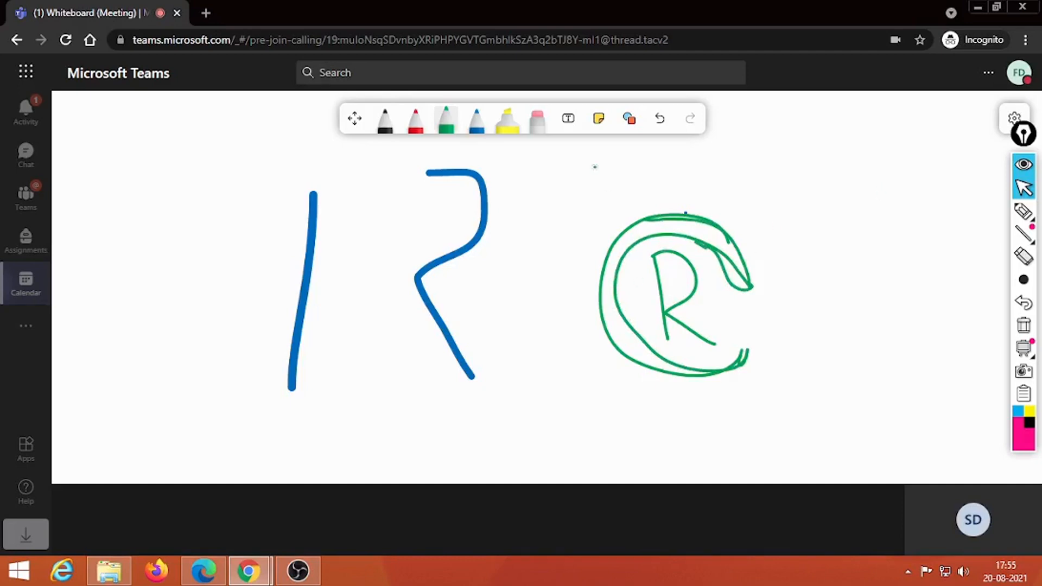
left_click(568, 128)
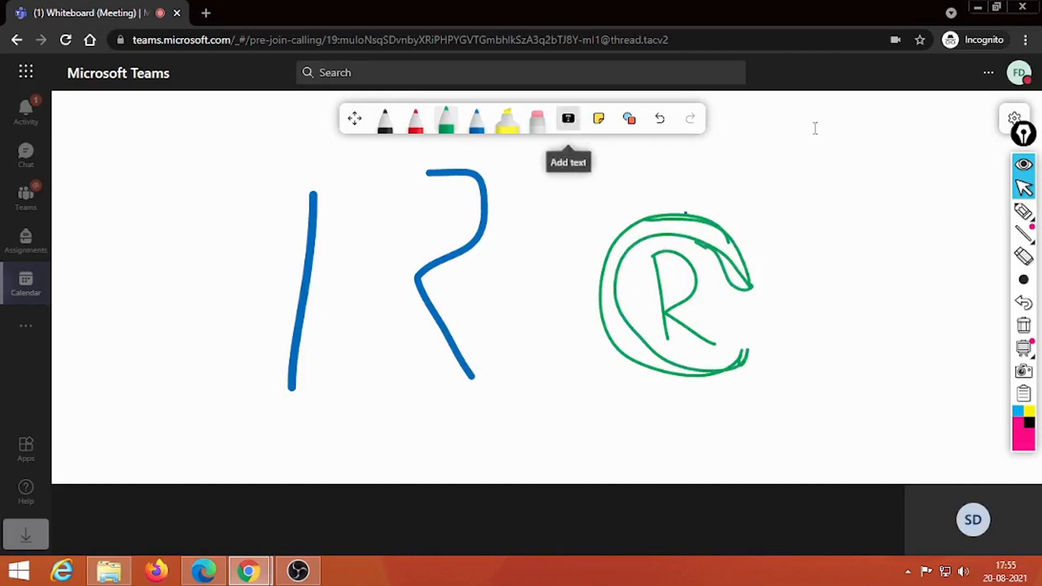
Step: Discard the stray empty text boxes, then convert the green circled R ink to shapes
left_click(697, 251)
left_click(876, 259)
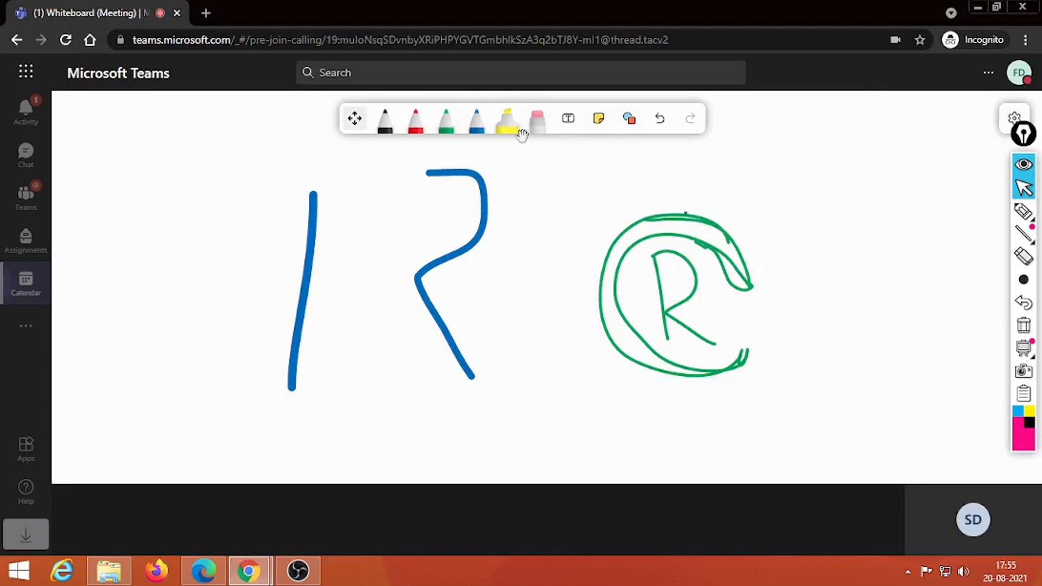
left_click(477, 128)
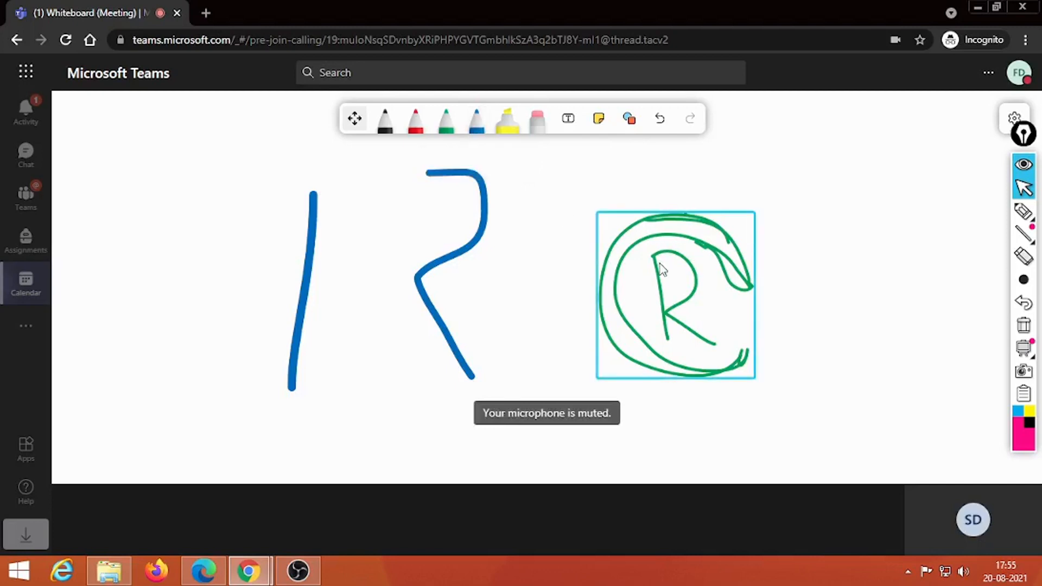
left_click(570, 122)
left_click(543, 125)
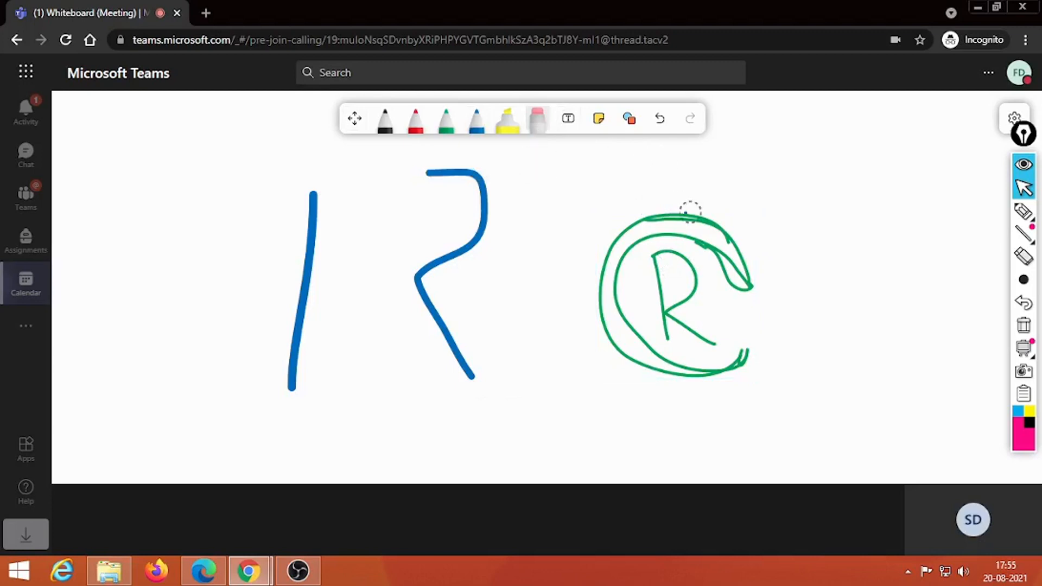
left_click(568, 118)
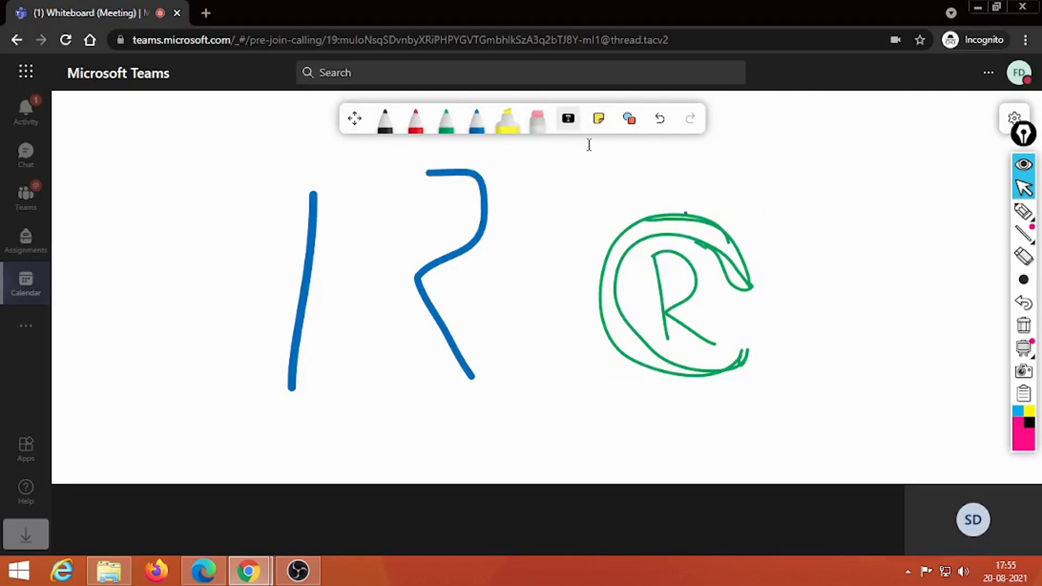
left_click(679, 224)
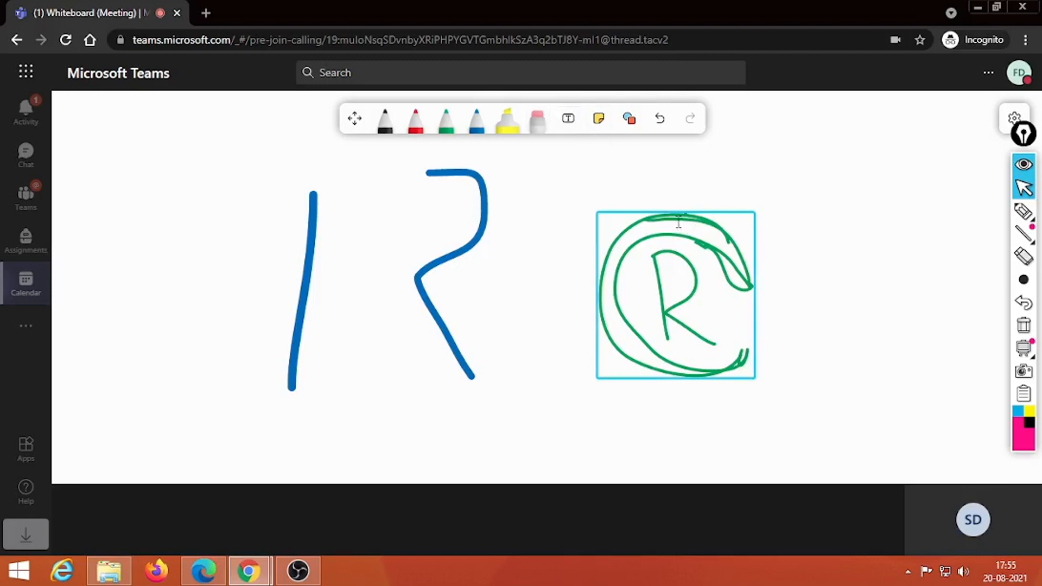
left_click(646, 274)
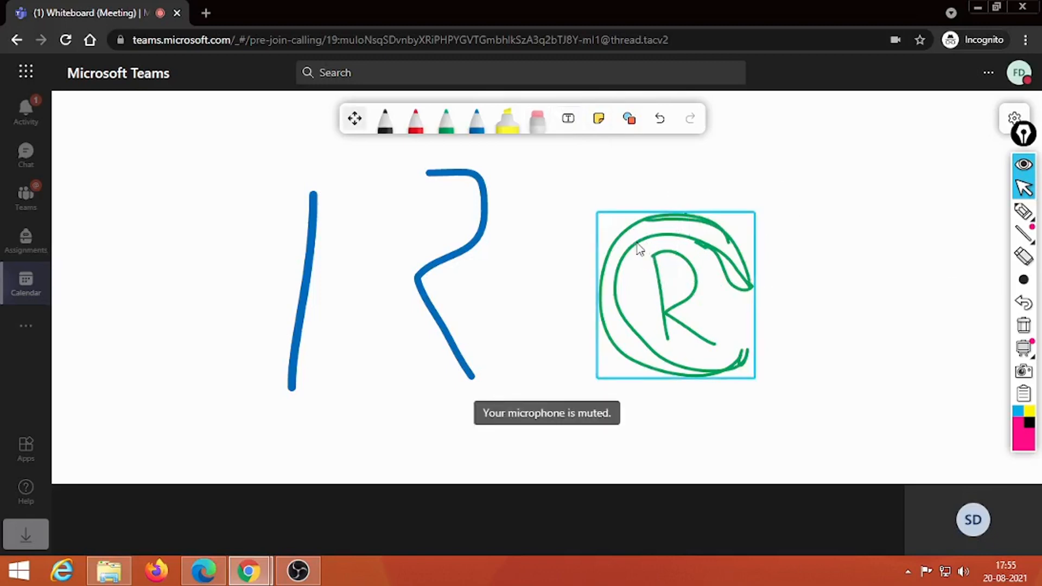
left_click(640, 249)
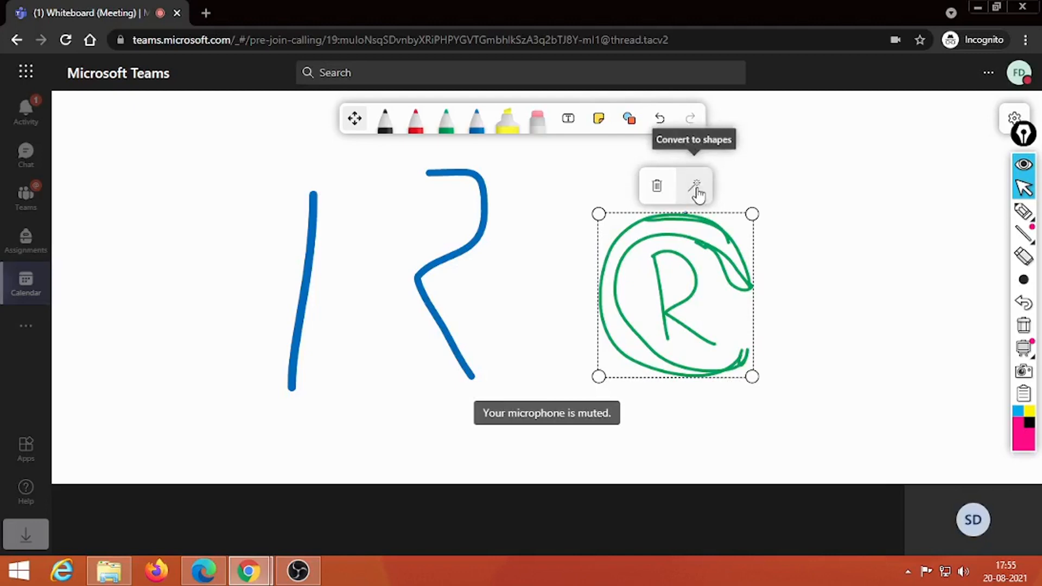
left_click(696, 190)
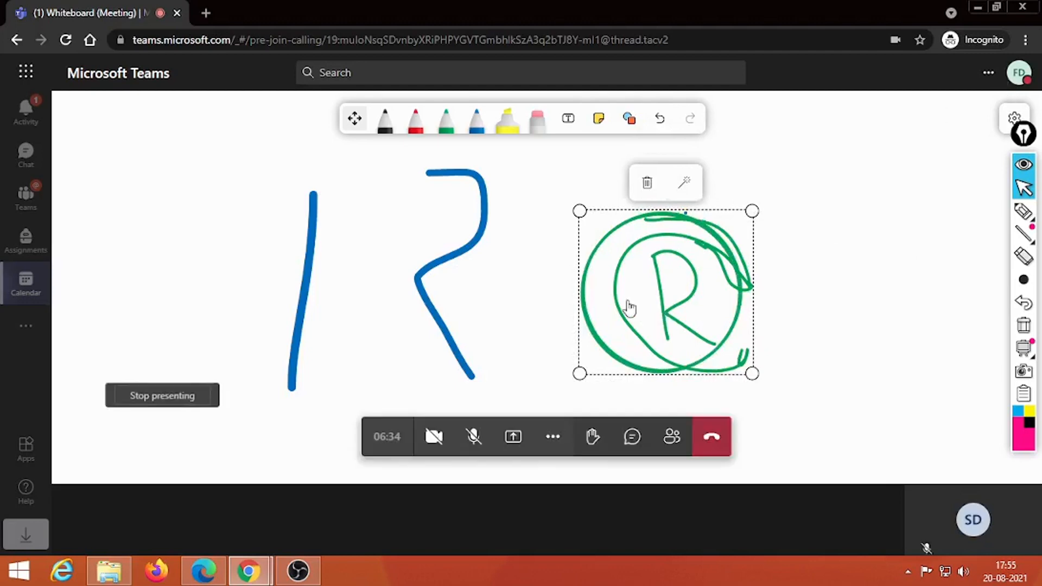
Step: Select the green circled R, drag it further down and delete it
left_click_drag(592, 284, 575, 287)
left_click(576, 288)
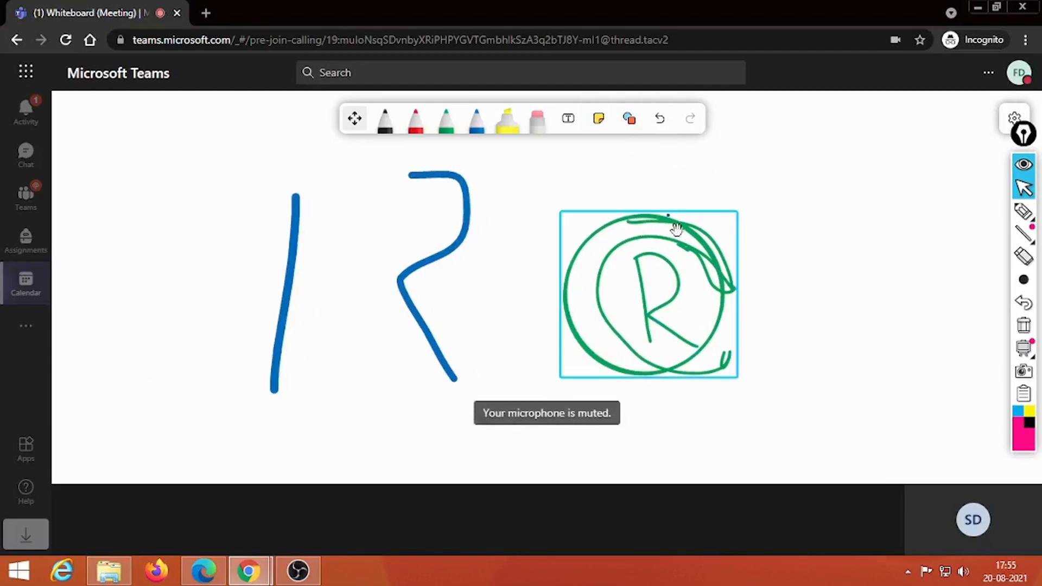
left_click(596, 254)
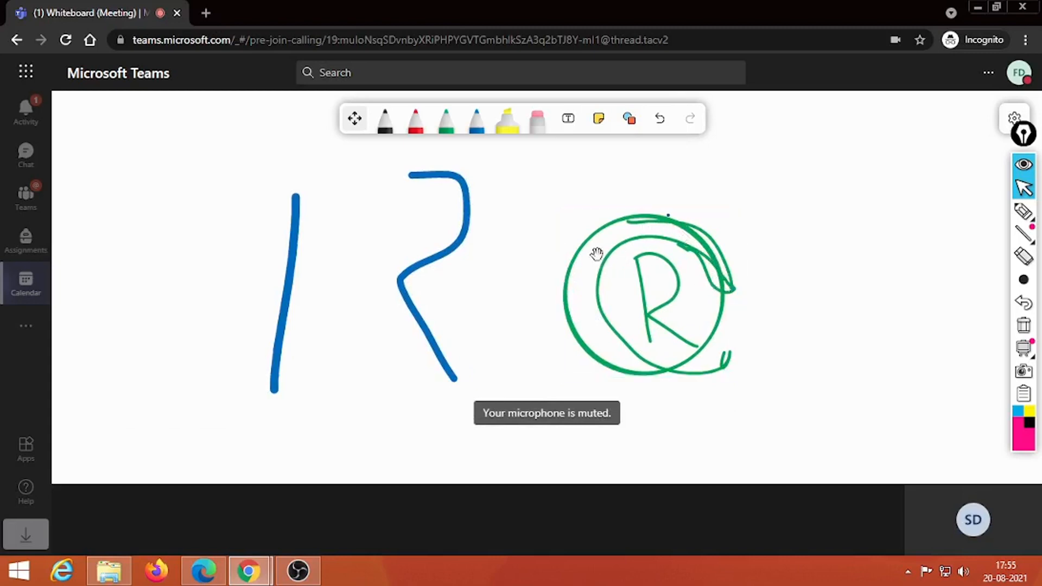
left_click(569, 307)
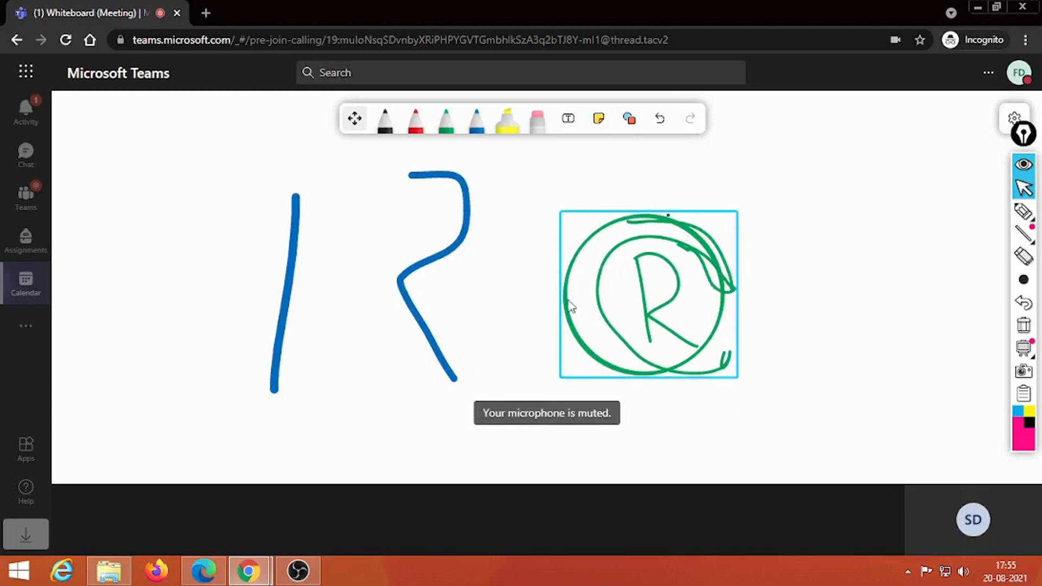
left_click(568, 293)
left_click_drag(578, 298, 635, 344)
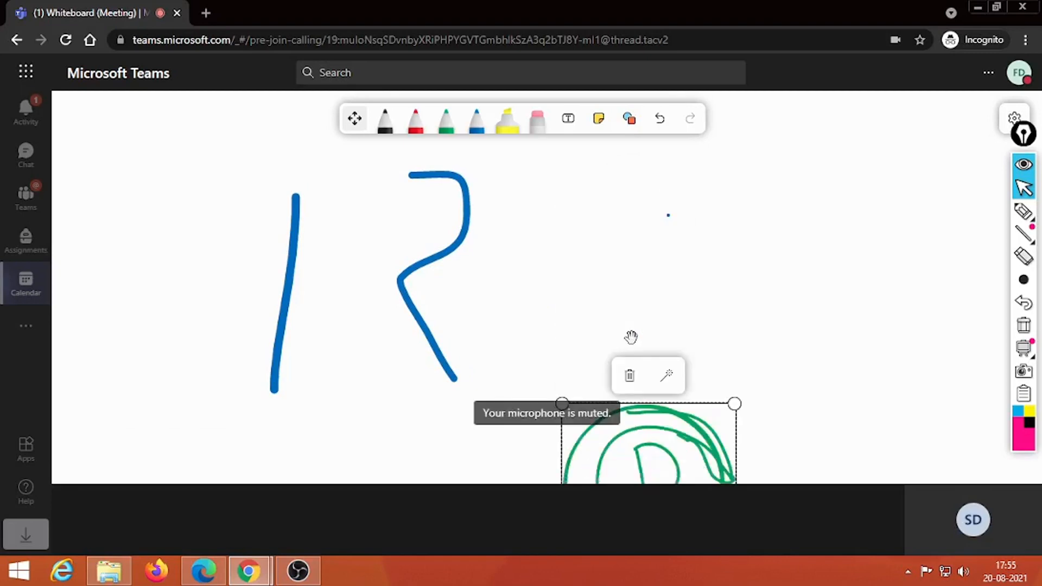
key("Delete")
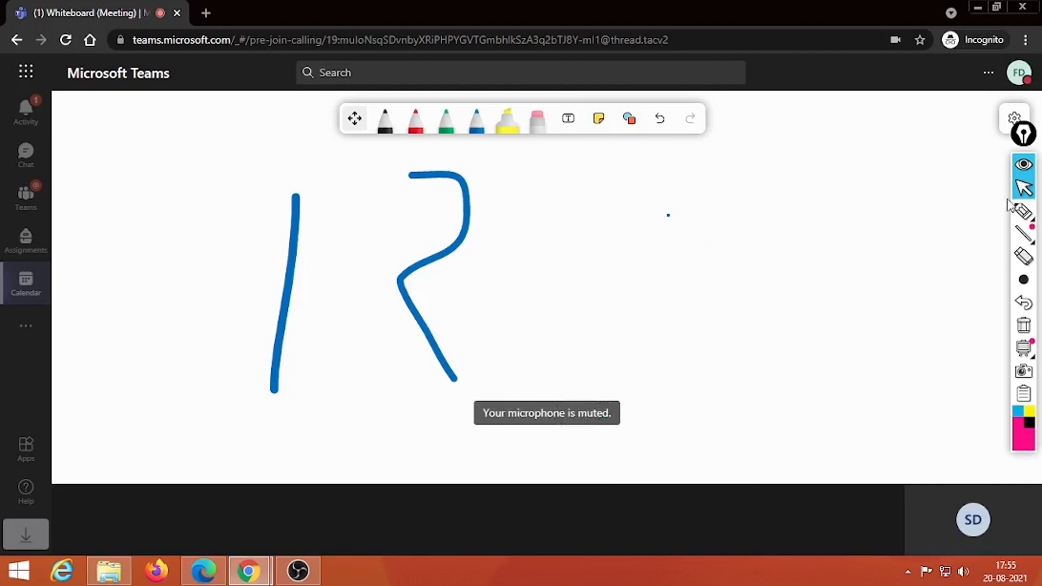
Step: Select a stray blue dot, then start a green freehand loop right of the blue strokes
mouse_move(1032, 280)
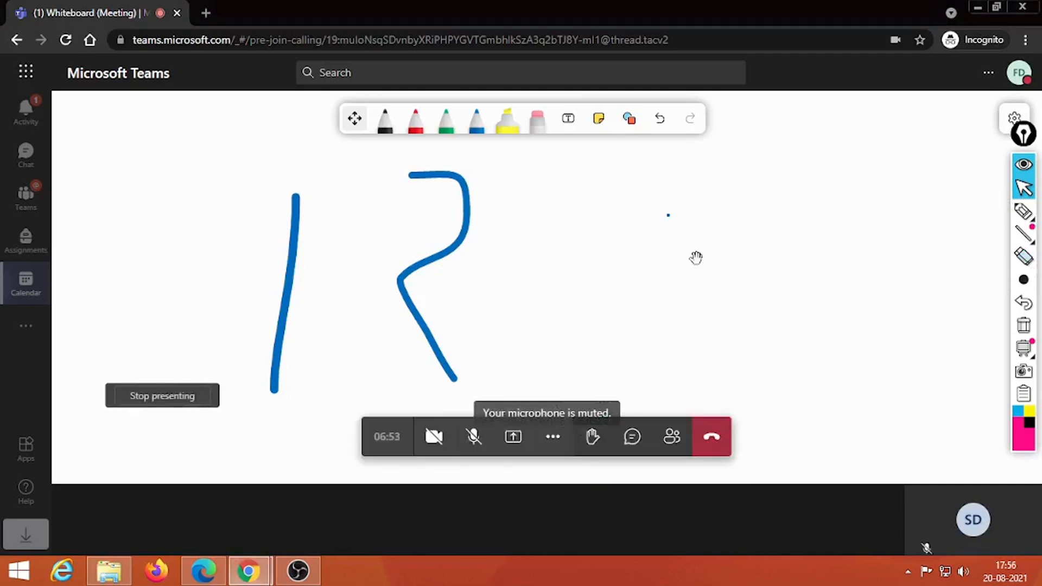
left_click(668, 216)
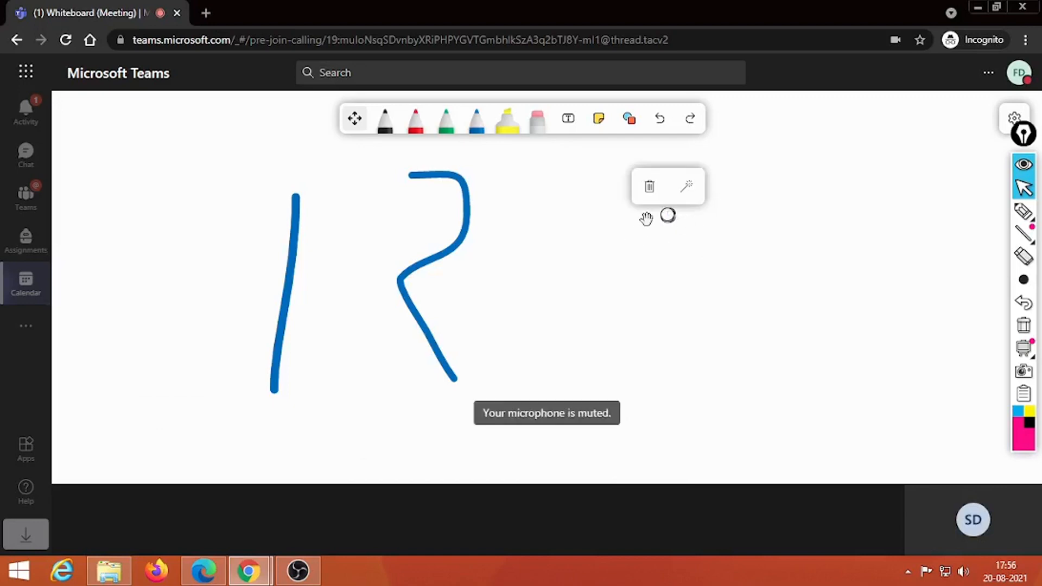
left_click(610, 278)
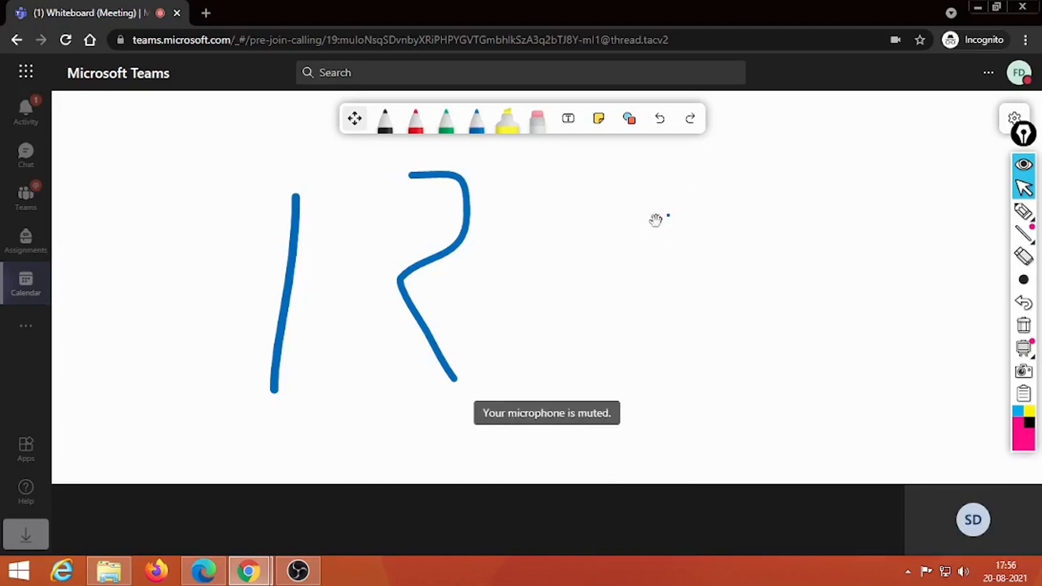
left_click(446, 124)
mouse_move(694, 228)
left_mouse_down()
mouse_move(645, 221)
mouse_move(657, 350)
mouse_move(780, 266)
mouse_move(626, 204)
mouse_move(608, 271)
left_mouse_up()
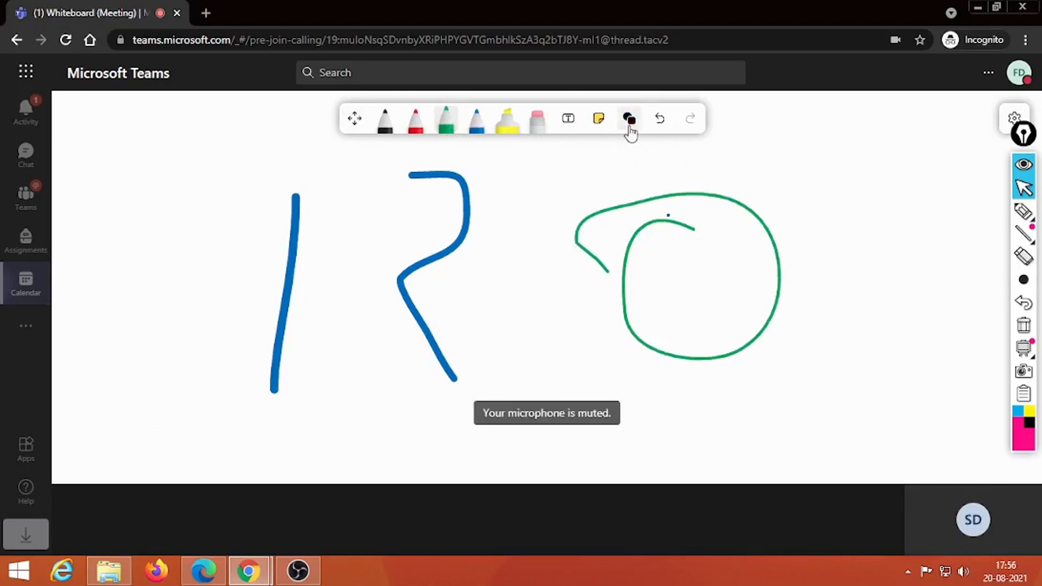
Step: Select the finished green loop and convert it into a smooth circle
left_click(568, 119)
left_click(726, 220)
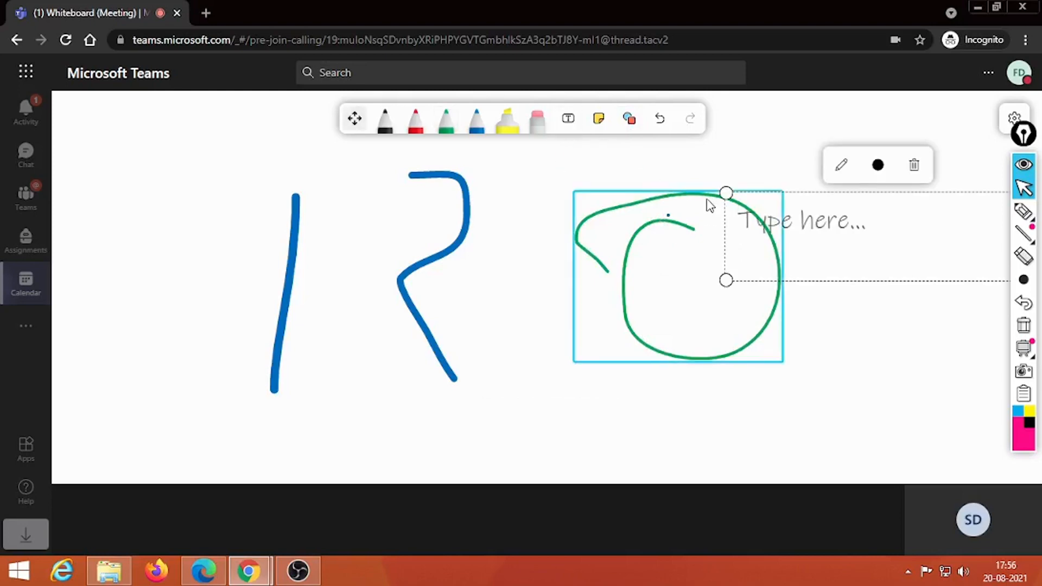
left_click(706, 199)
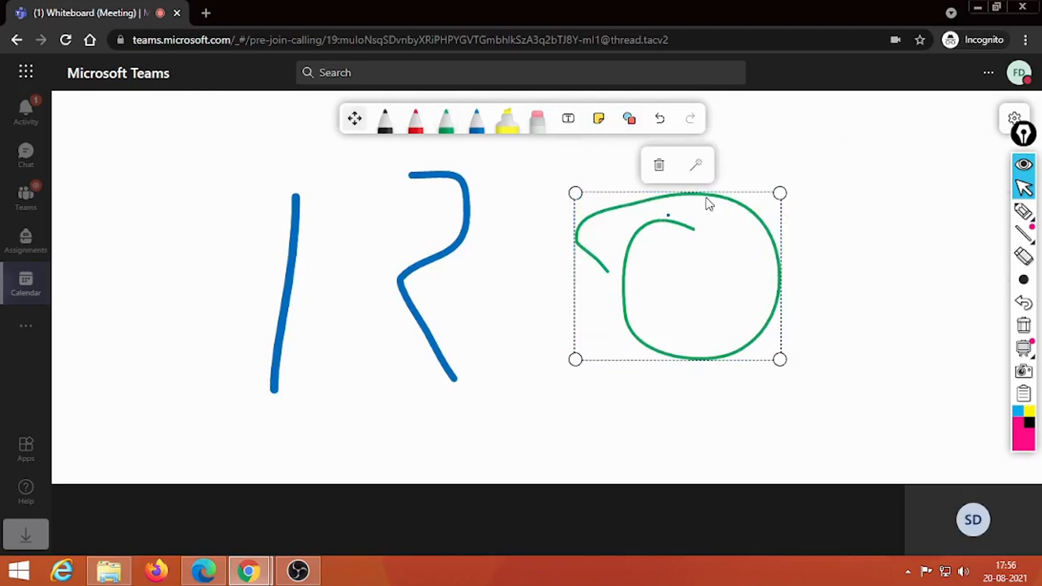
left_click(694, 166)
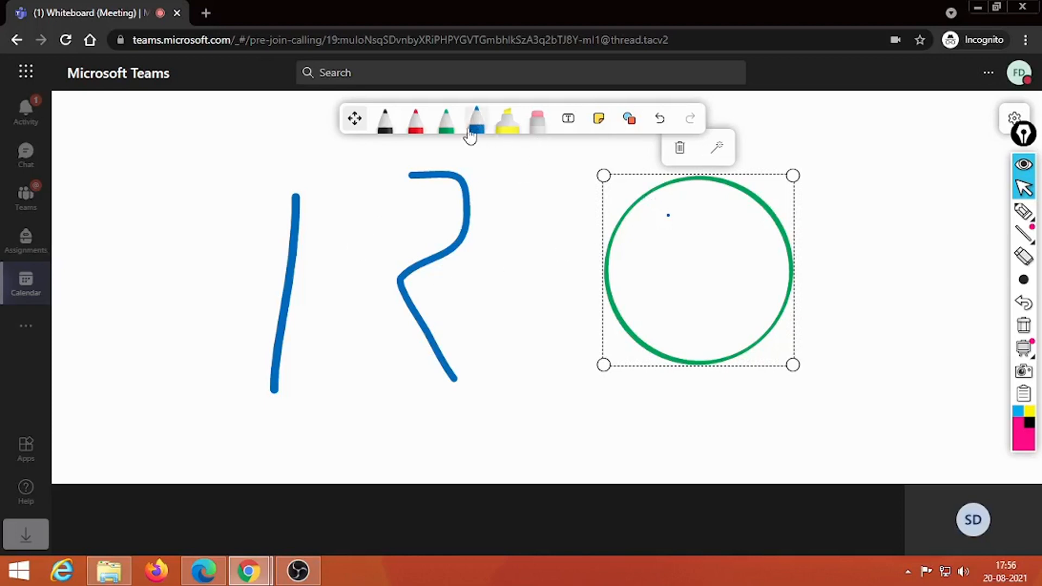
Step: Sketch a red rectangle at the board's right edge and convert it to a clean rectangle
left_click(414, 122)
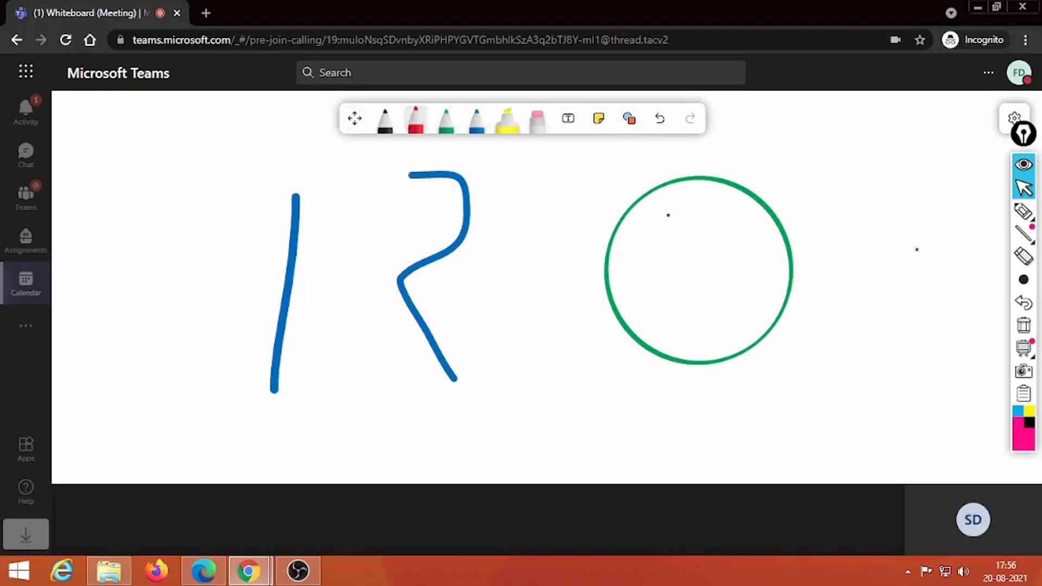
mouse_move(837, 255)
left_mouse_down()
mouse_move(855, 282)
mouse_move(998, 280)
mouse_move(993, 175)
mouse_move(807, 174)
left_mouse_up()
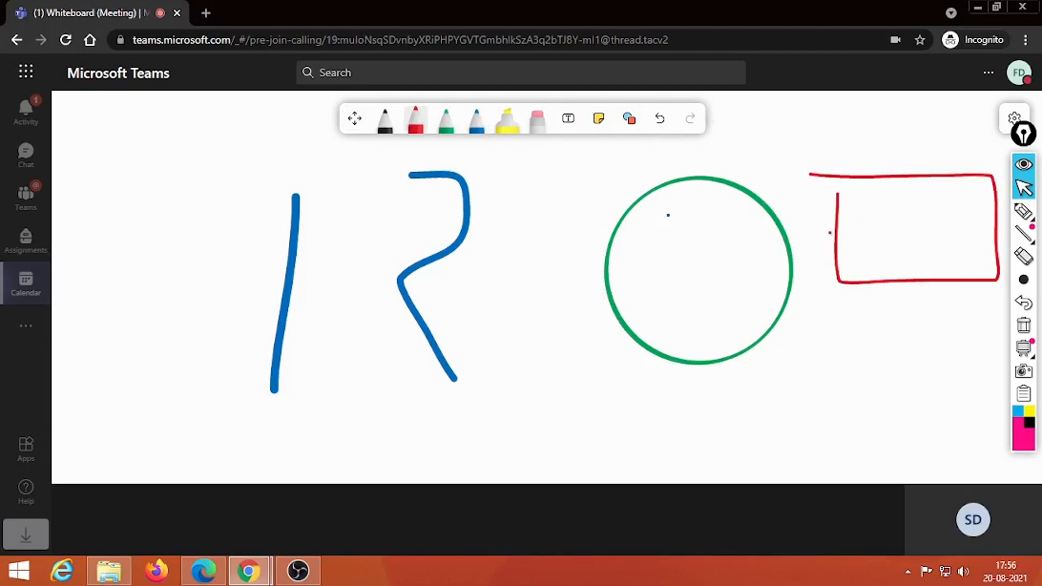
left_click(568, 118)
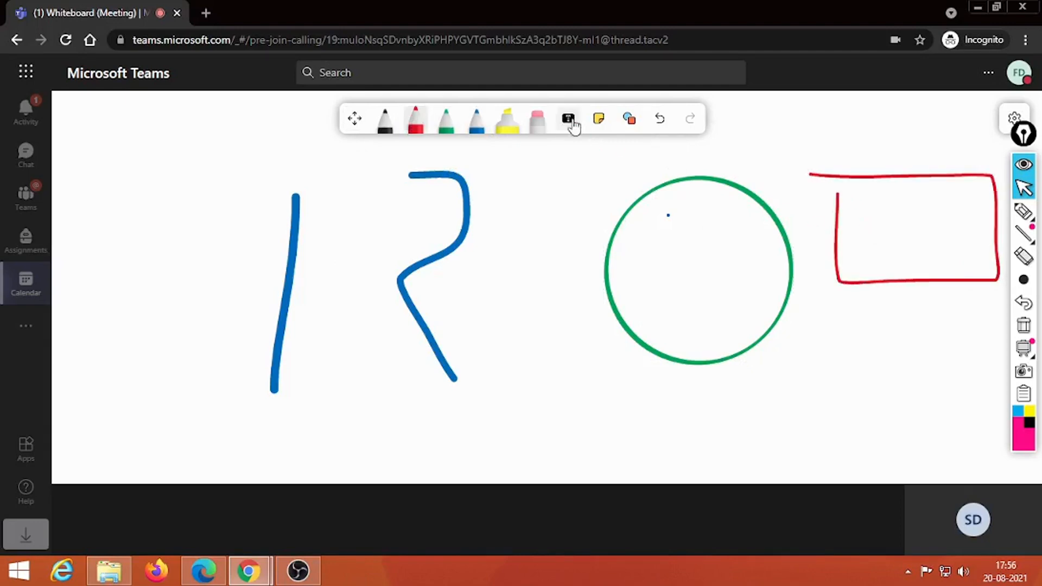
left_click(851, 180)
left_click(838, 202)
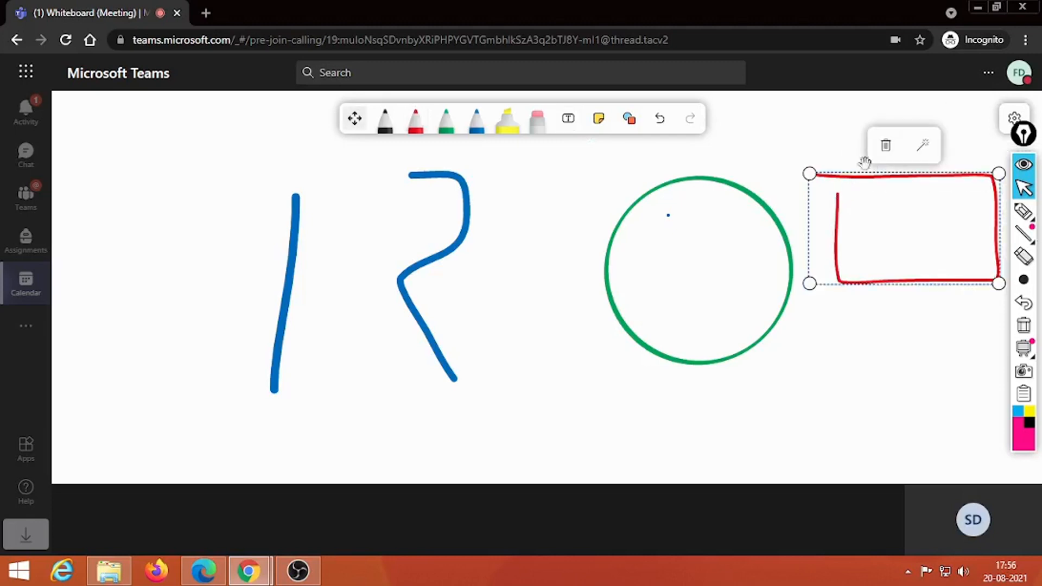
left_click(928, 144)
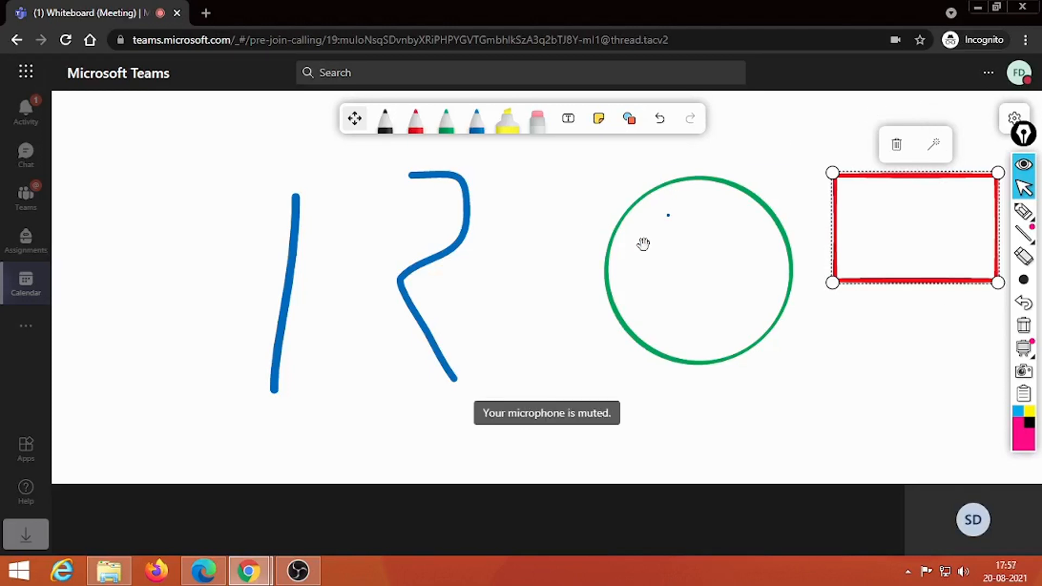
Step: Insert an arrow shape, move it over the R and stretch it long and thin rightward
left_click(629, 118)
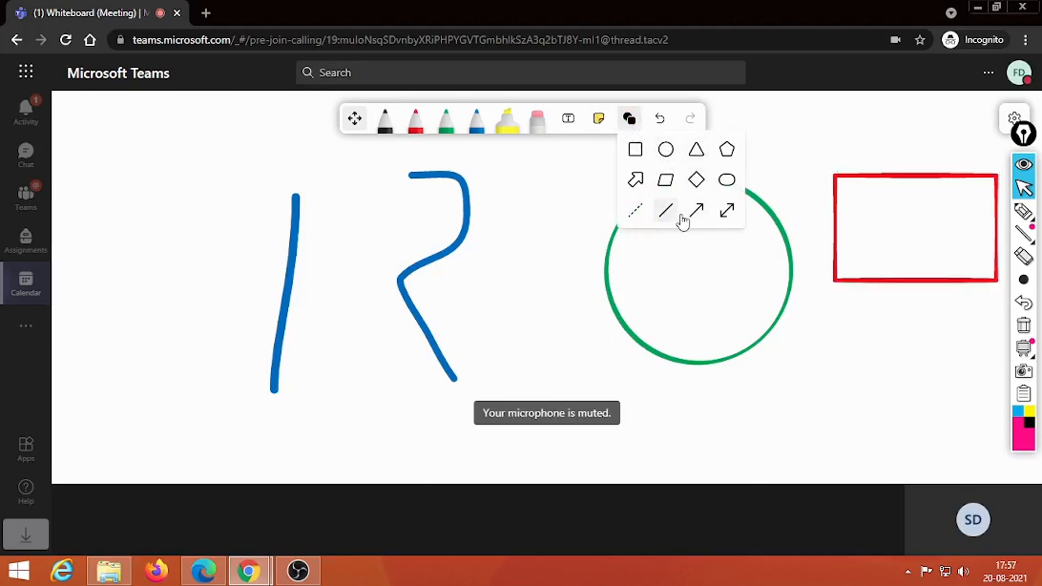
left_click(635, 180)
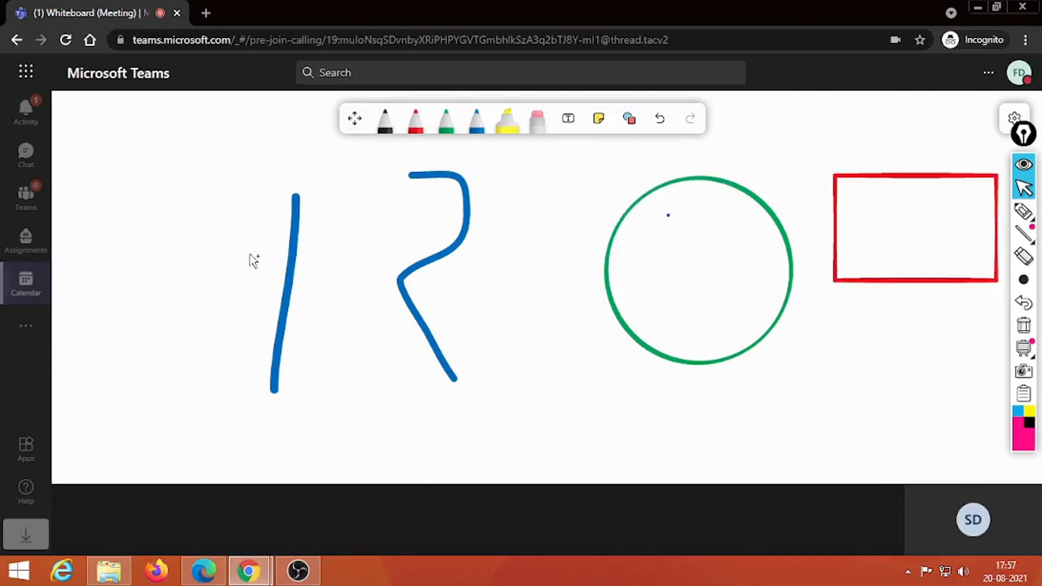
left_click_drag(411, 182, 425, 302)
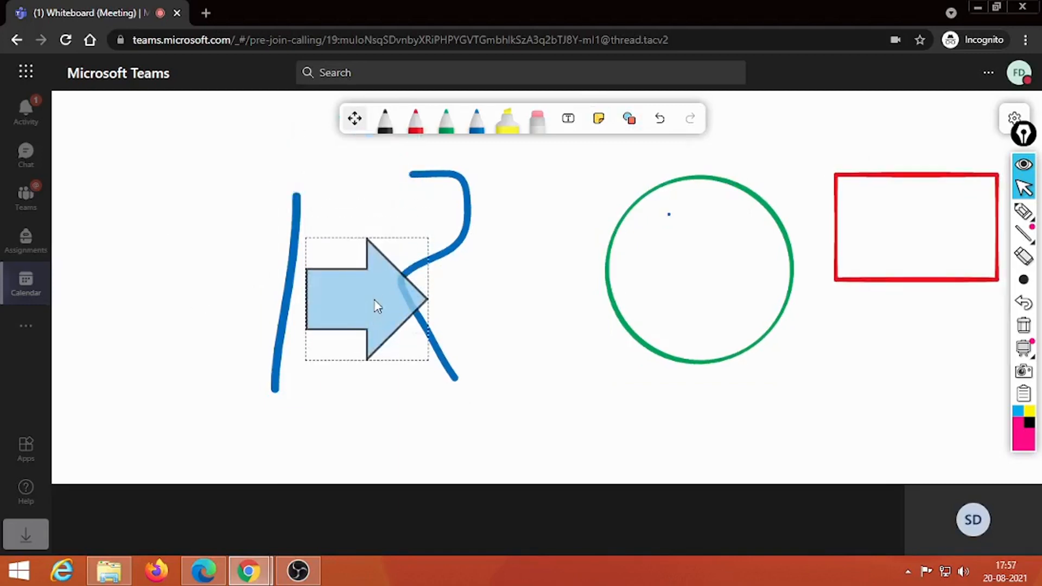
left_click_drag(428, 360, 739, 296)
Step: Undo several whiteboard changes, then redo them to restore the long arrow
left_click(776, 256)
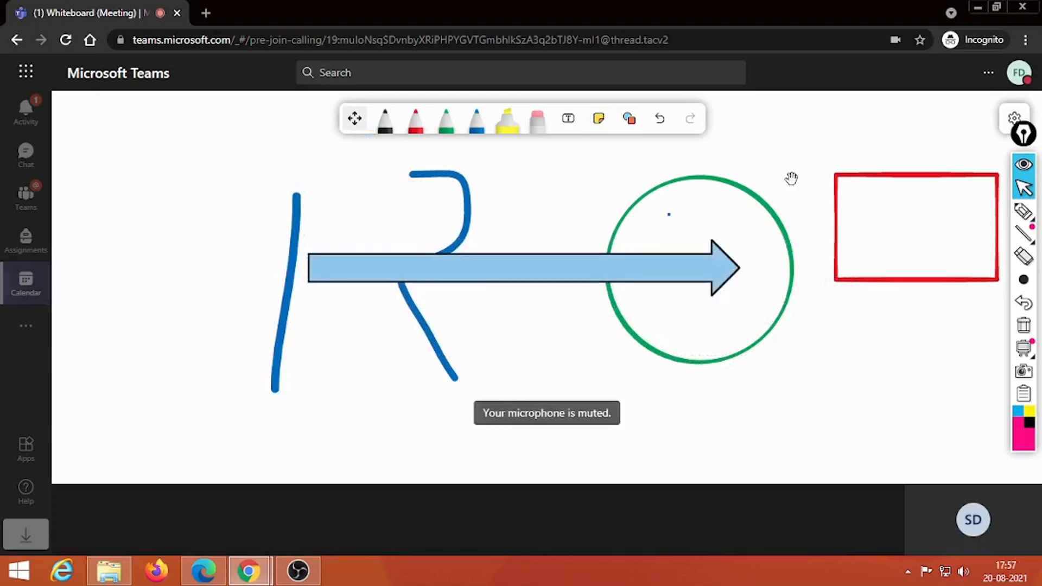
left_click(629, 119)
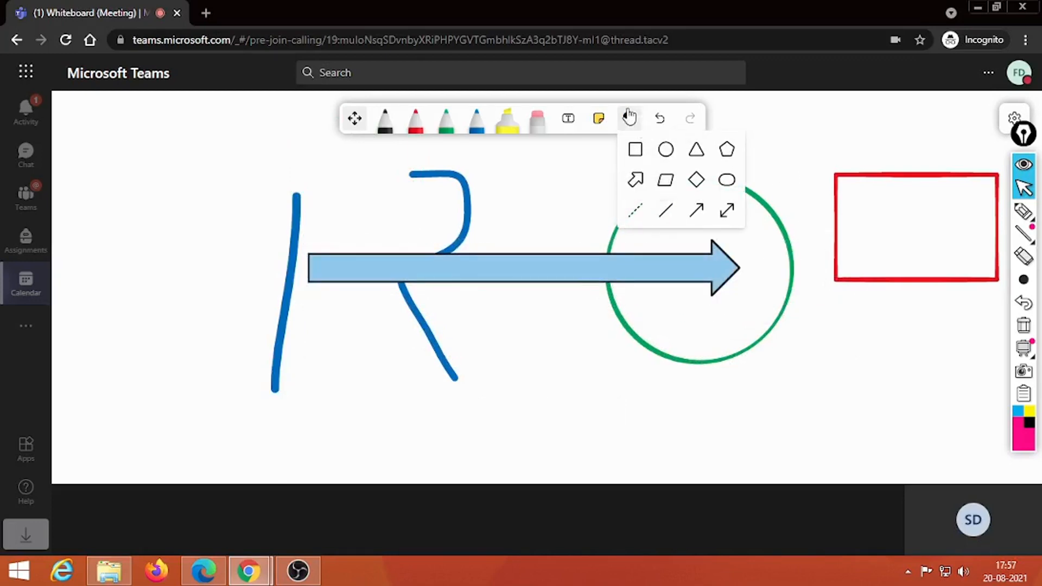
left_click(661, 120)
left_click(660, 119)
left_click(662, 120)
left_click(665, 124)
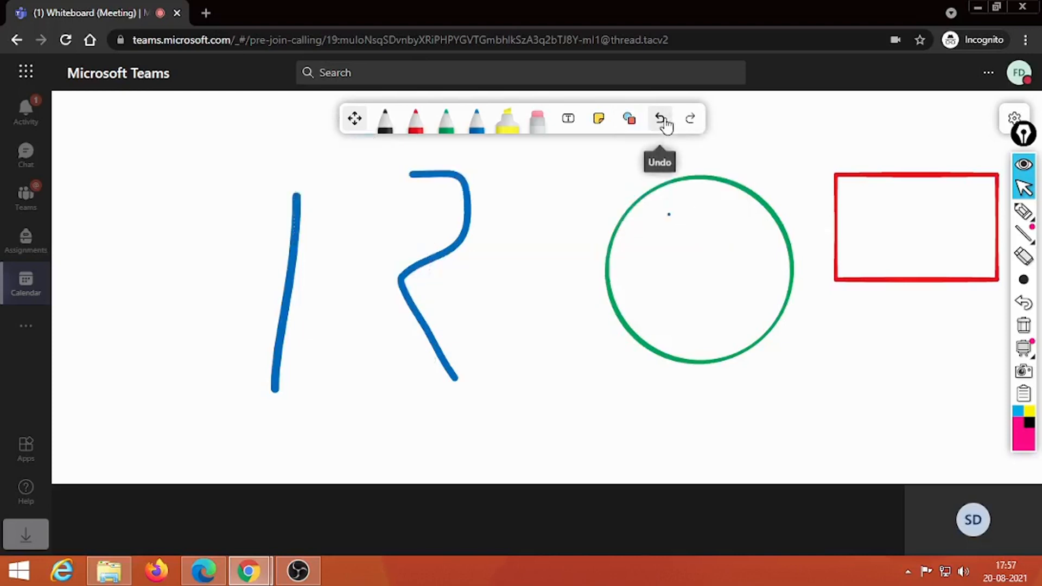
left_click(667, 122)
left_click(667, 122)
left_click(692, 118)
left_click(693, 118)
left_click(694, 118)
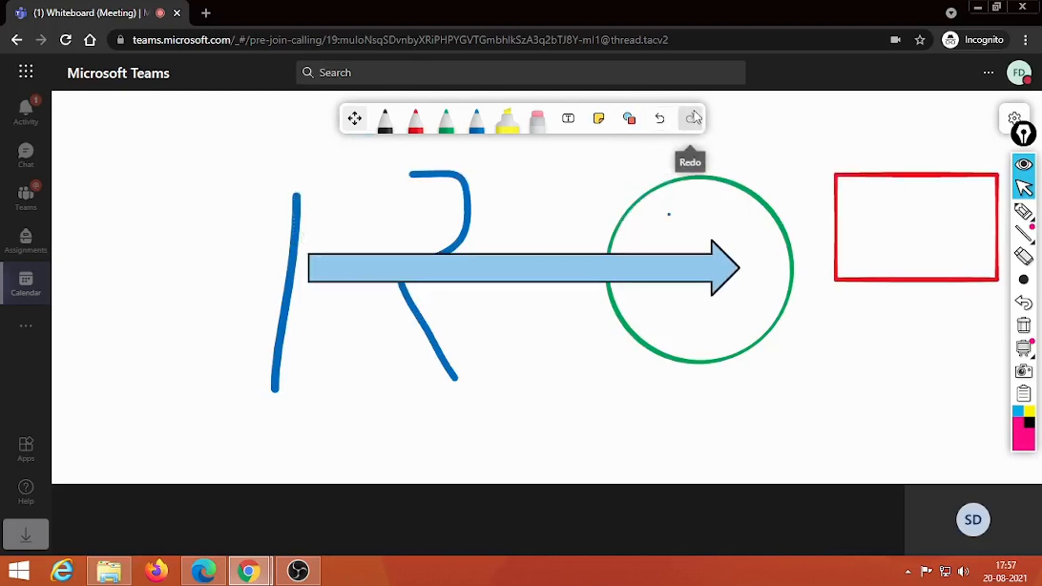
Step: Erase the blue R, the blue vertical stroke, the green circle and the red rectangle
left_click(536, 120)
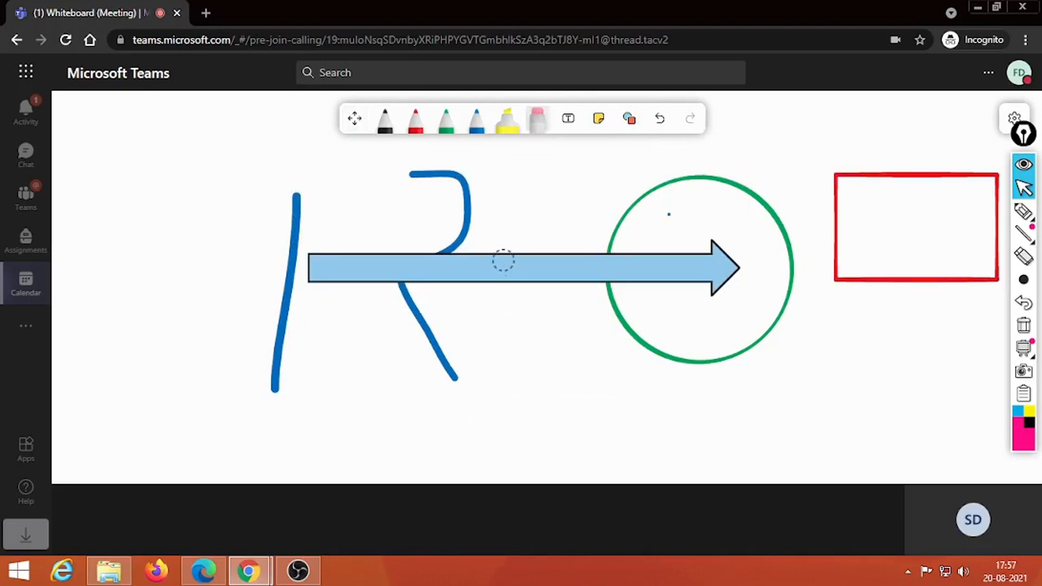
left_click(413, 175)
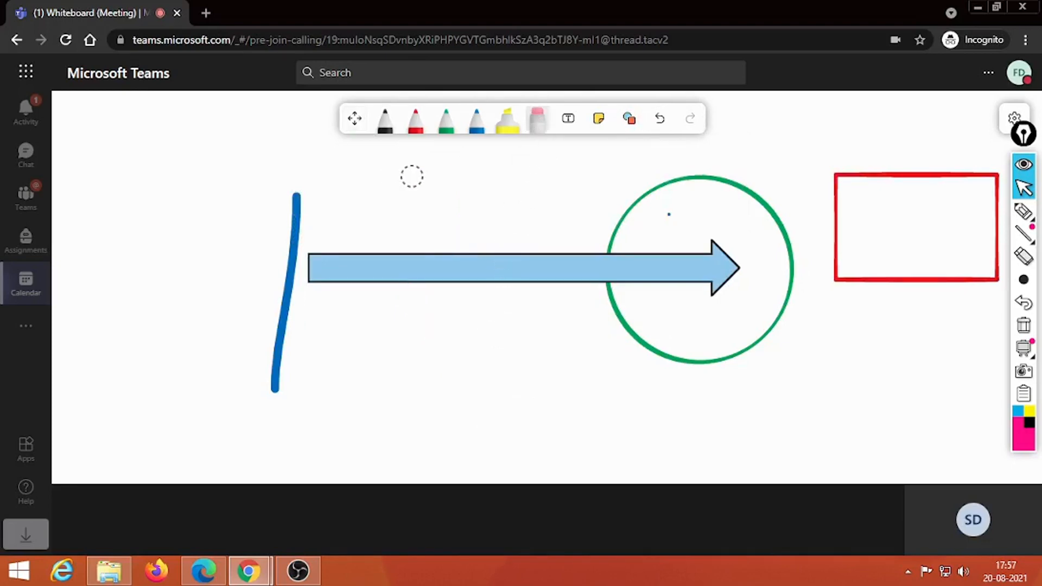
left_click(295, 199)
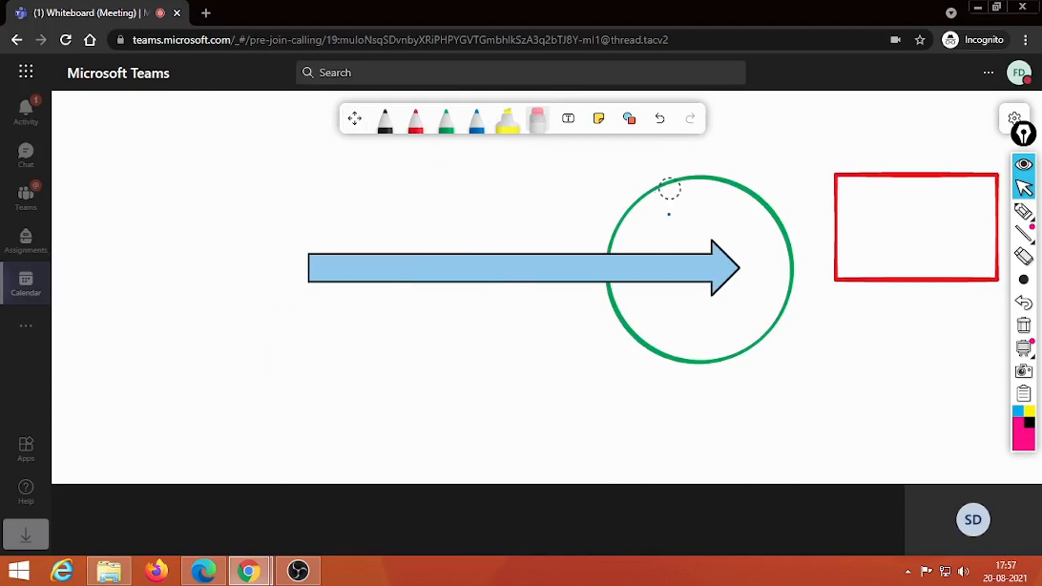
left_click(669, 186)
left_click(855, 178)
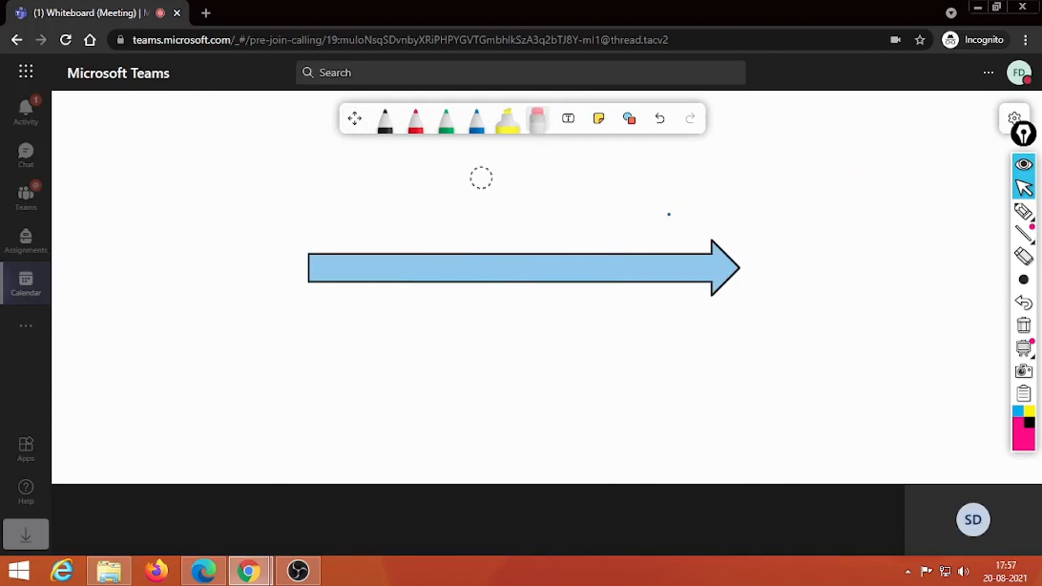
left_click(506, 122)
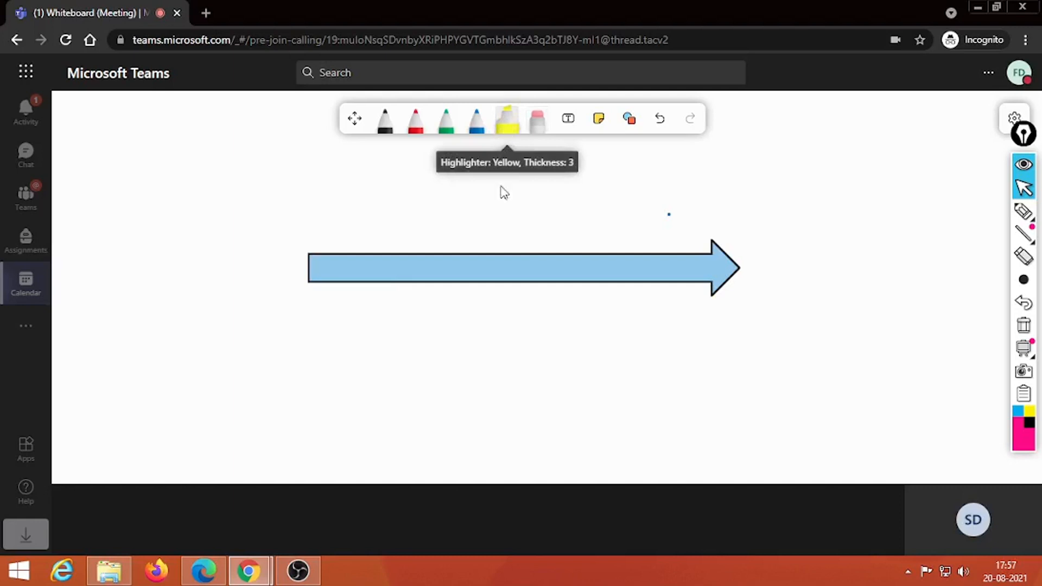
Step: Draw yellow highlighter strokes around, across and below the arrow, then select them with the move tool
mouse_move(471, 221)
left_mouse_down()
mouse_move(495, 296)
mouse_move(737, 273)
mouse_move(459, 231)
mouse_move(792, 261)
left_mouse_up()
left_click_drag(374, 264, 663, 267)
mouse_move(366, 307)
left_mouse_down()
mouse_move(583, 305)
mouse_move(341, 302)
mouse_move(795, 338)
left_mouse_up()
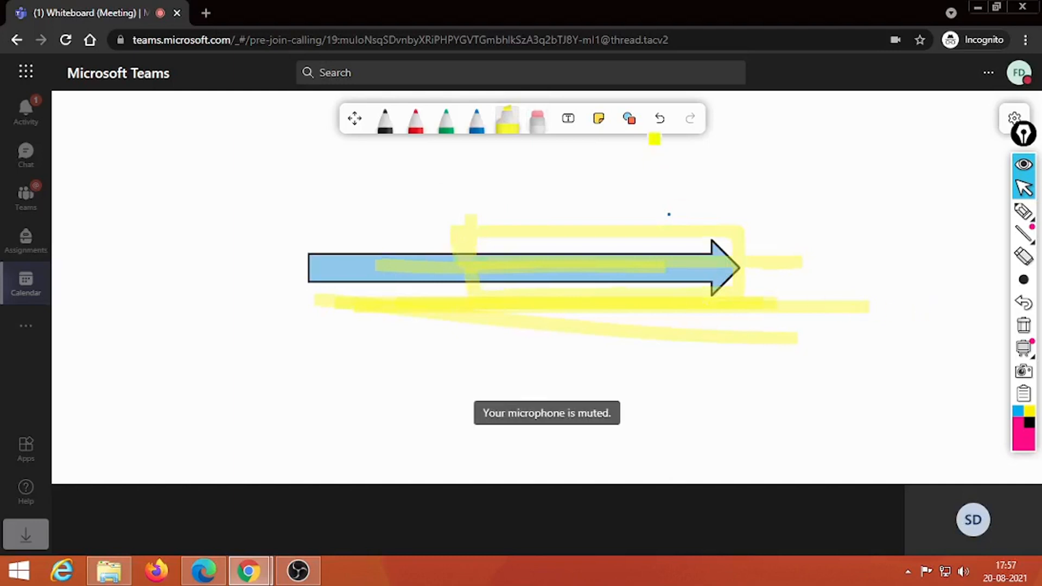
left_click(355, 120)
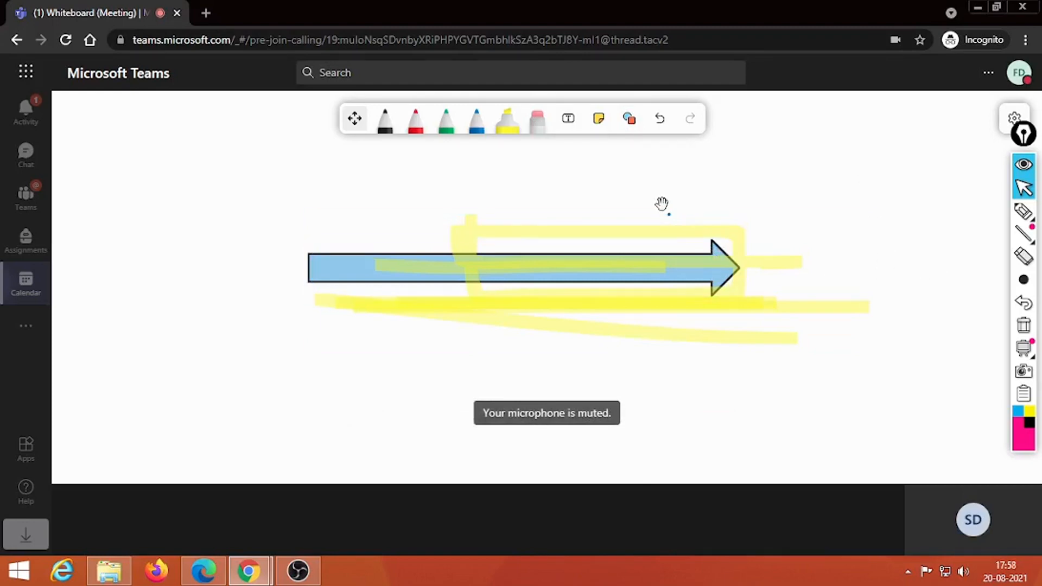
left_click(688, 295)
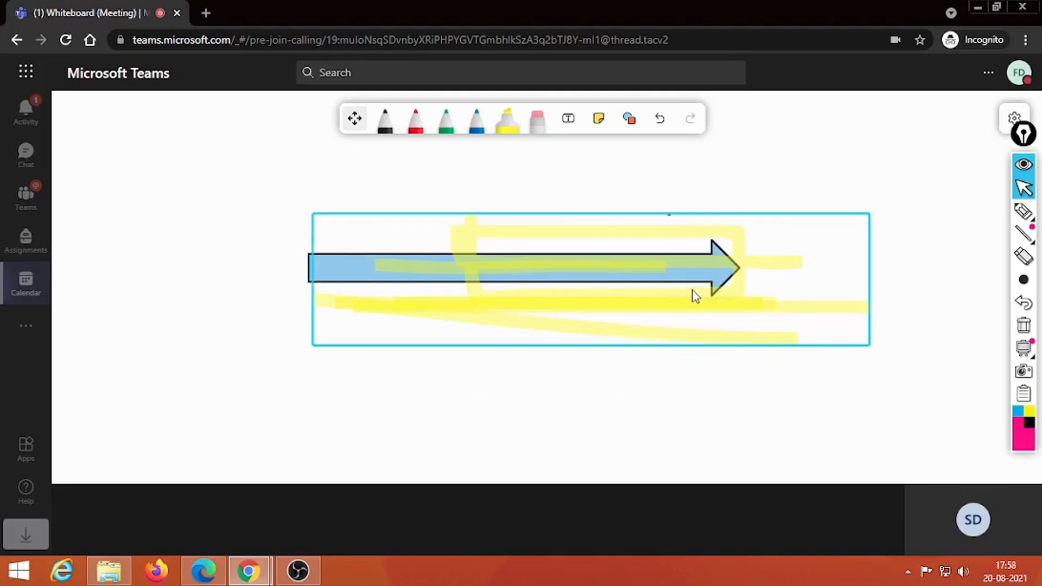
Step: Start recording the meeting from the More actions menu
mouse_move(637, 424)
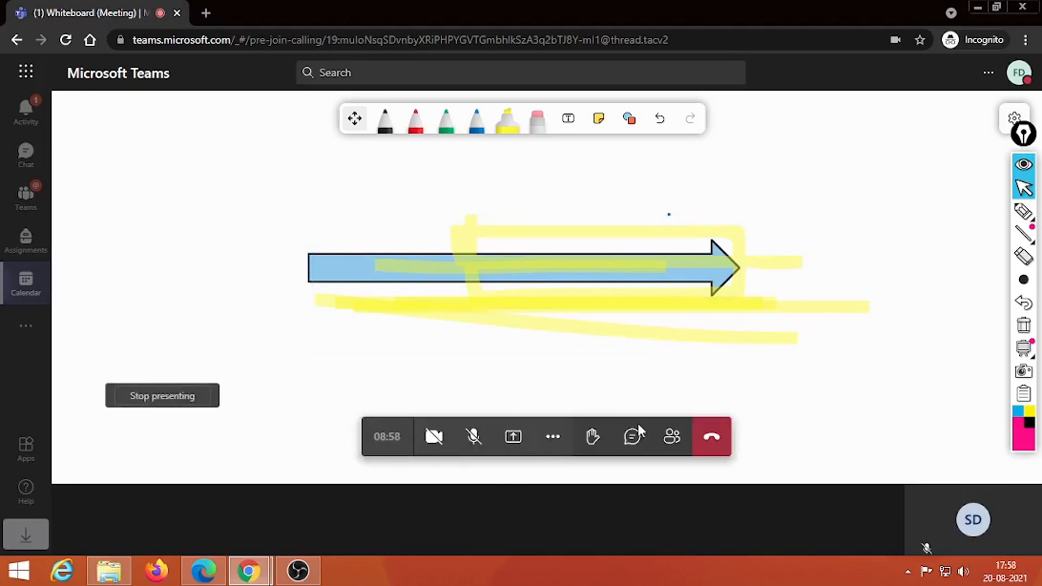
left_click(553, 437)
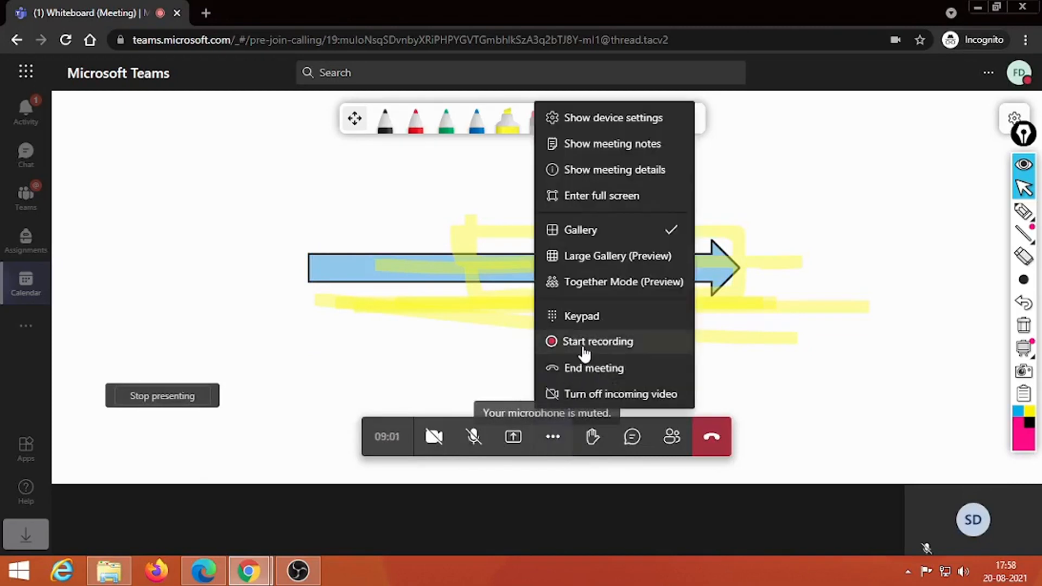
left_click(584, 342)
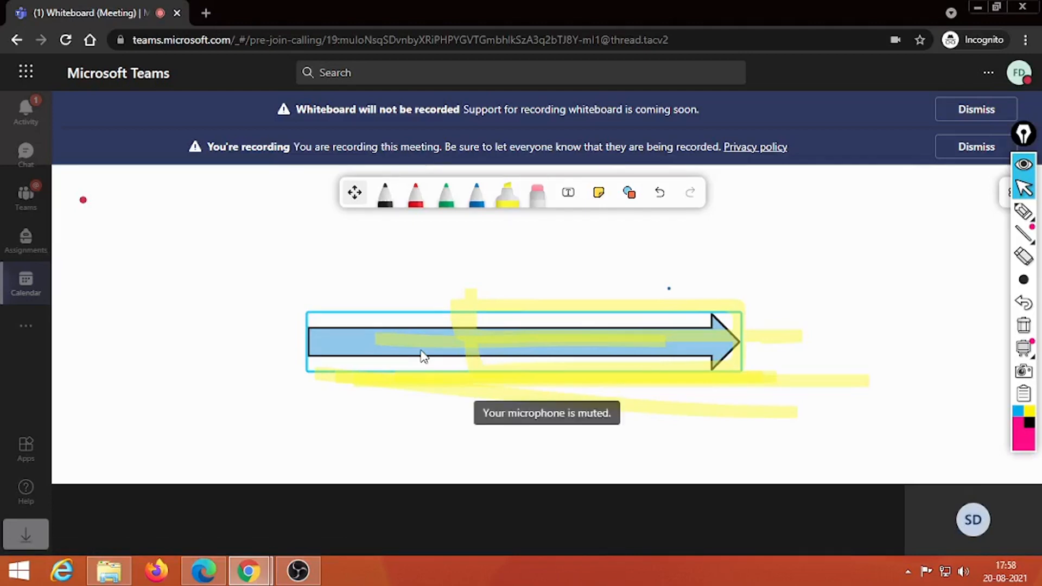
Step: Deselect the arrow and dismiss the recording and whiteboard-not-recorded banners
left_click(975, 226)
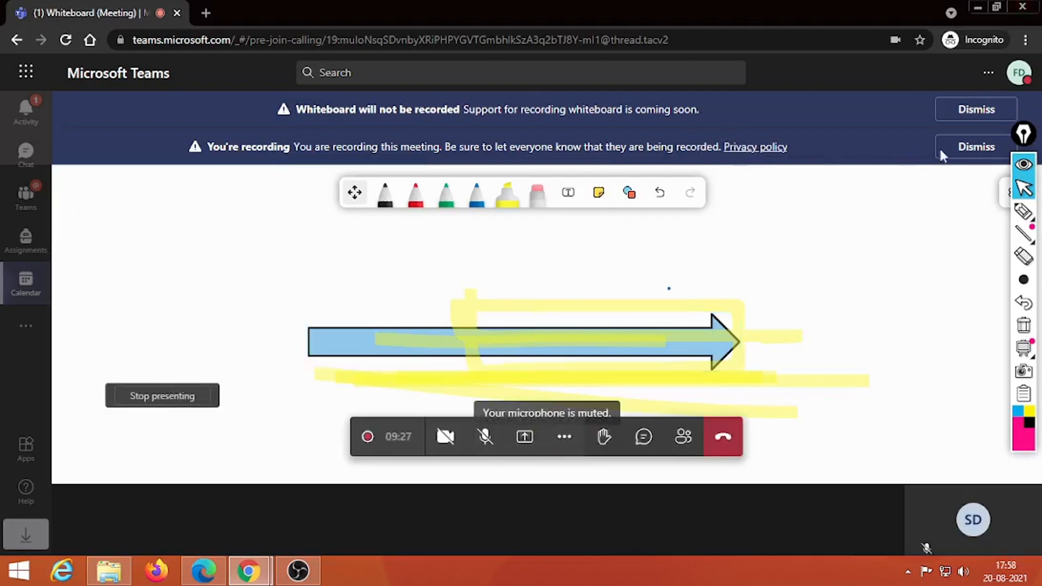
left_click(975, 152)
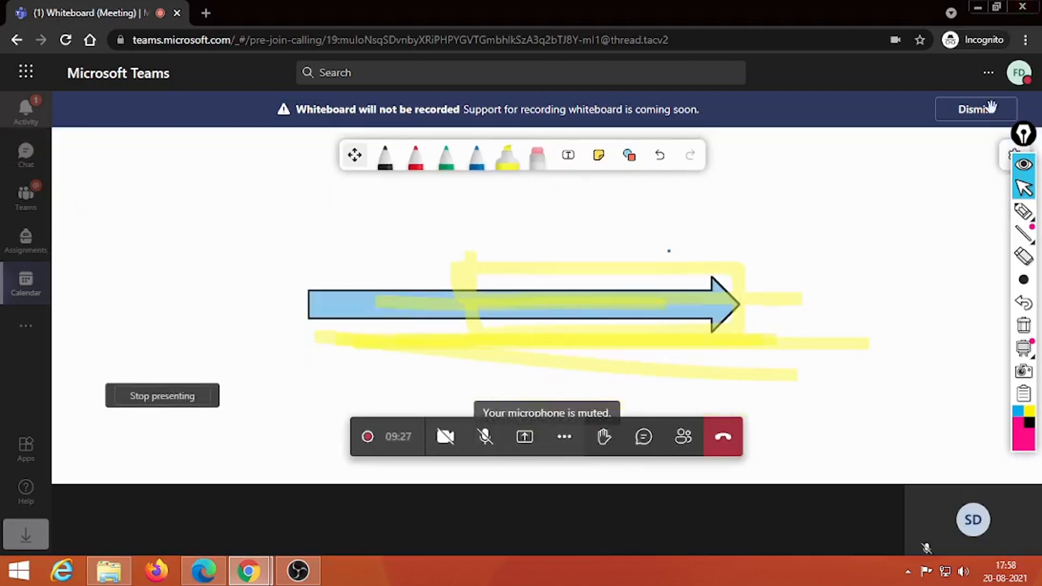
left_click(990, 107)
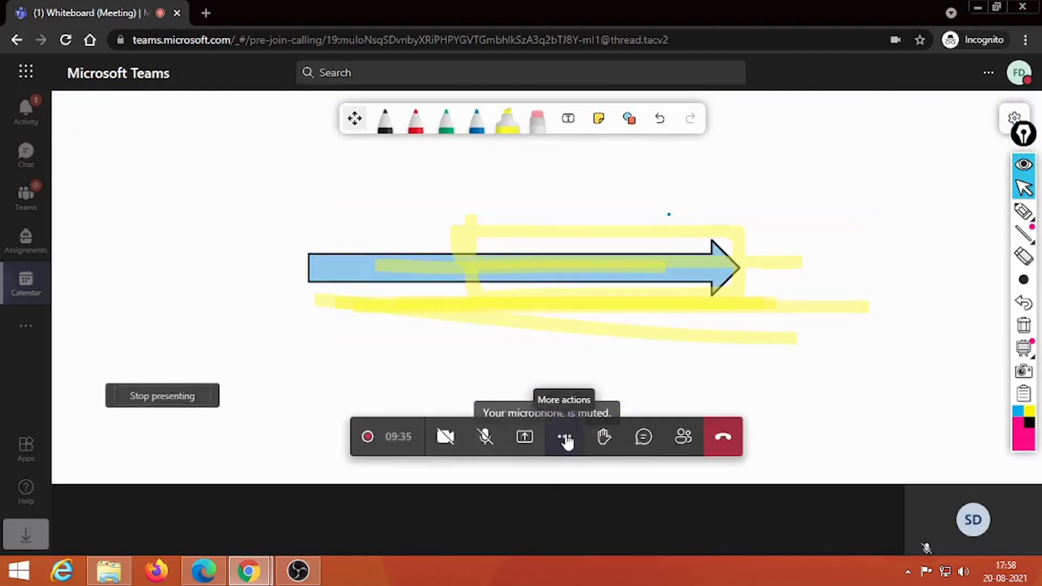
Step: End the meeting for everyone via More actions and confirm with End
left_click(564, 437)
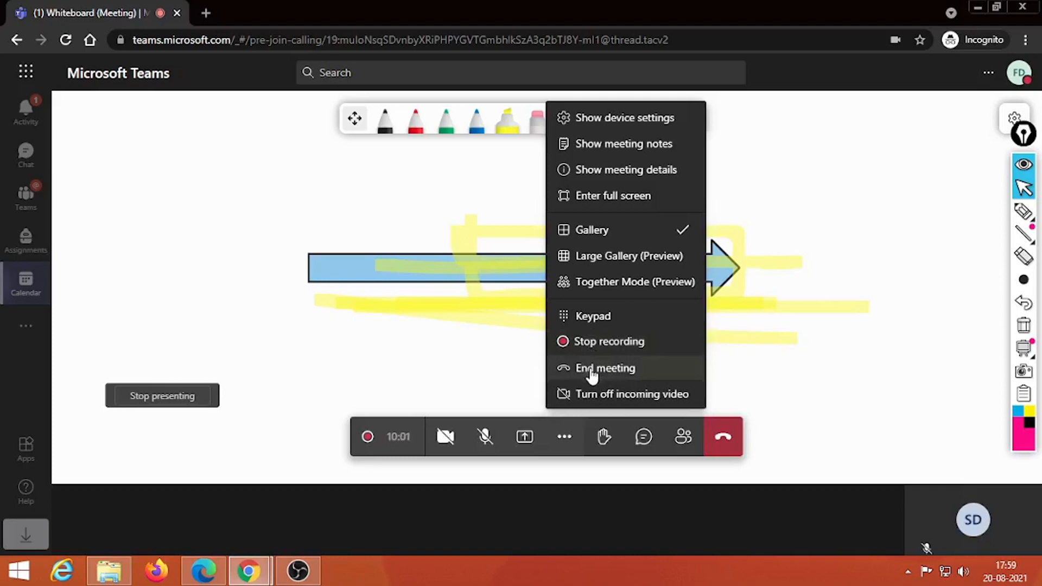
left_click(591, 369)
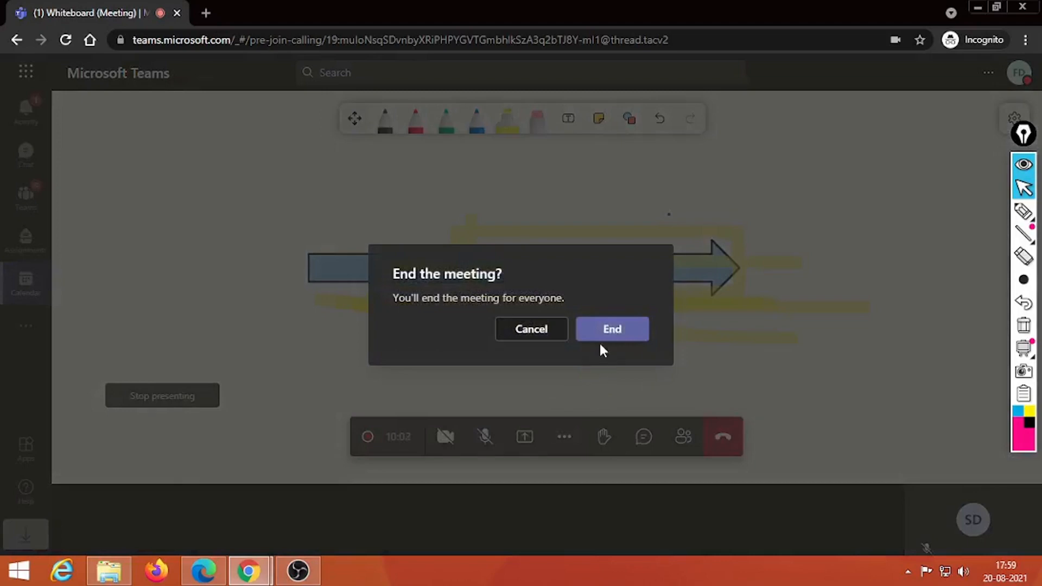
left_click(607, 342)
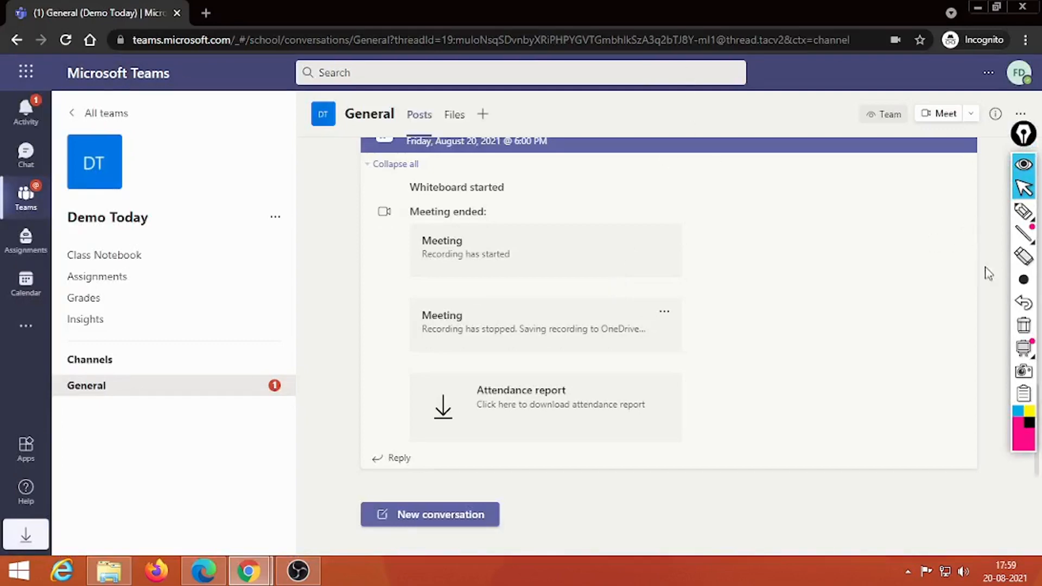
Step: Circle the Class Notebook to Insights links with the Epic Pen highlighter
mouse_move(1023, 212)
left_click(965, 213)
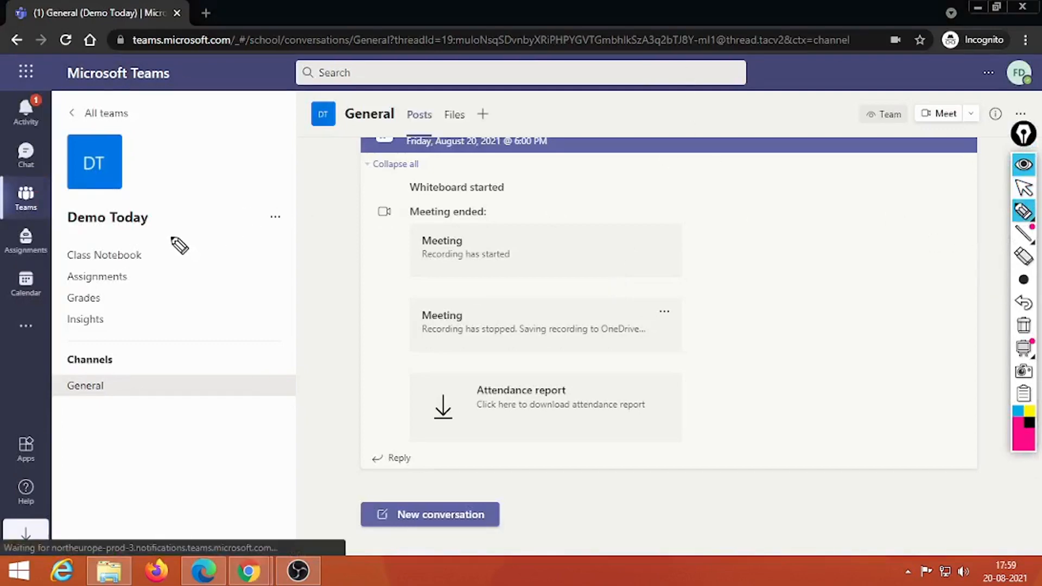
mouse_move(174, 237)
left_mouse_down()
mouse_move(51, 303)
mouse_move(182, 318)
mouse_move(181, 239)
mouse_move(295, 225)
mouse_move(599, 111)
mouse_move(605, 136)
left_mouse_up()
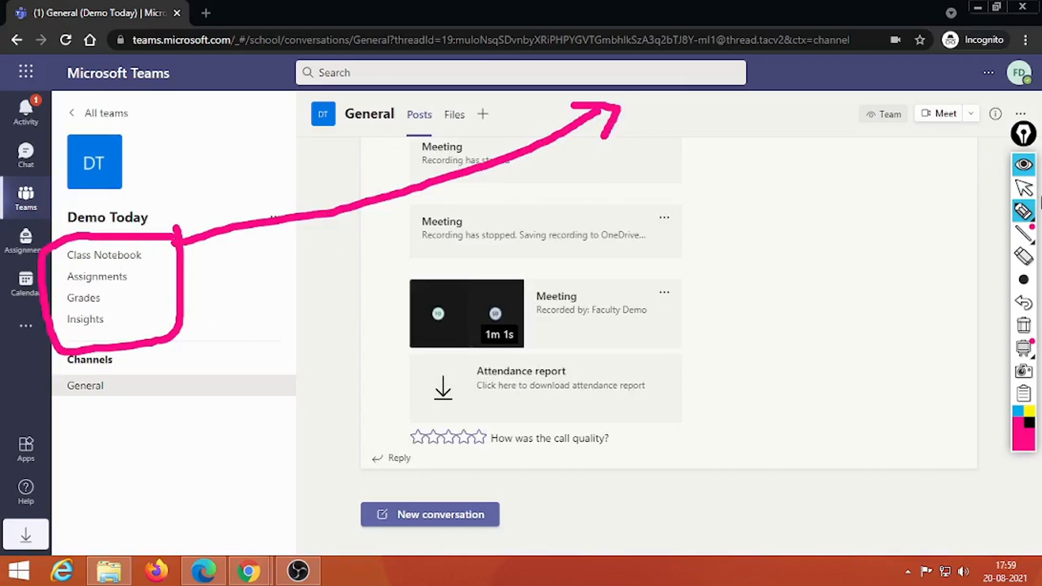
Step: Clear the screen annotations, return to the pointer, and open the 1m 1s meeting recording
left_click(1023, 326)
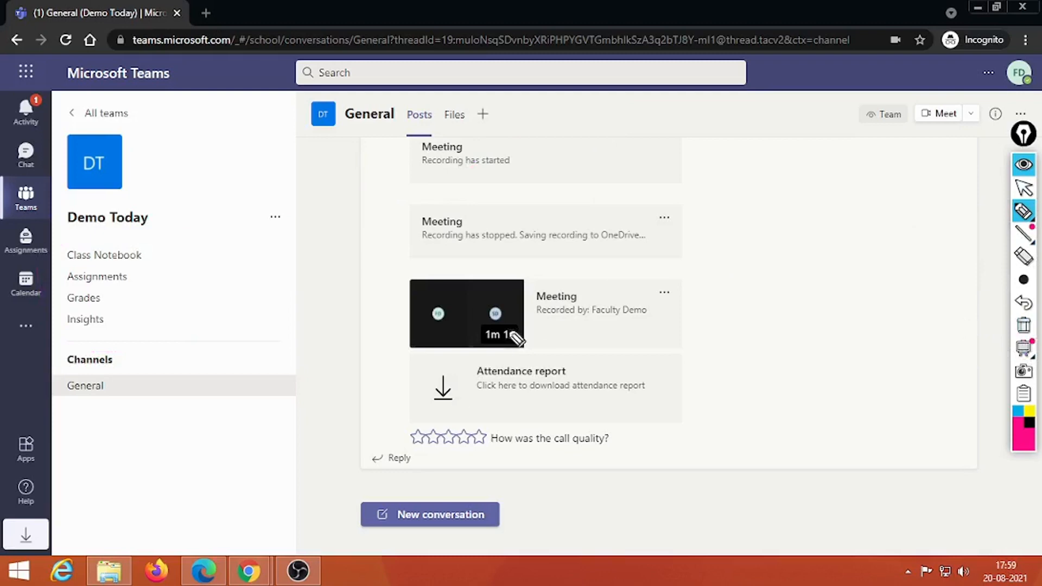
left_click(1024, 189)
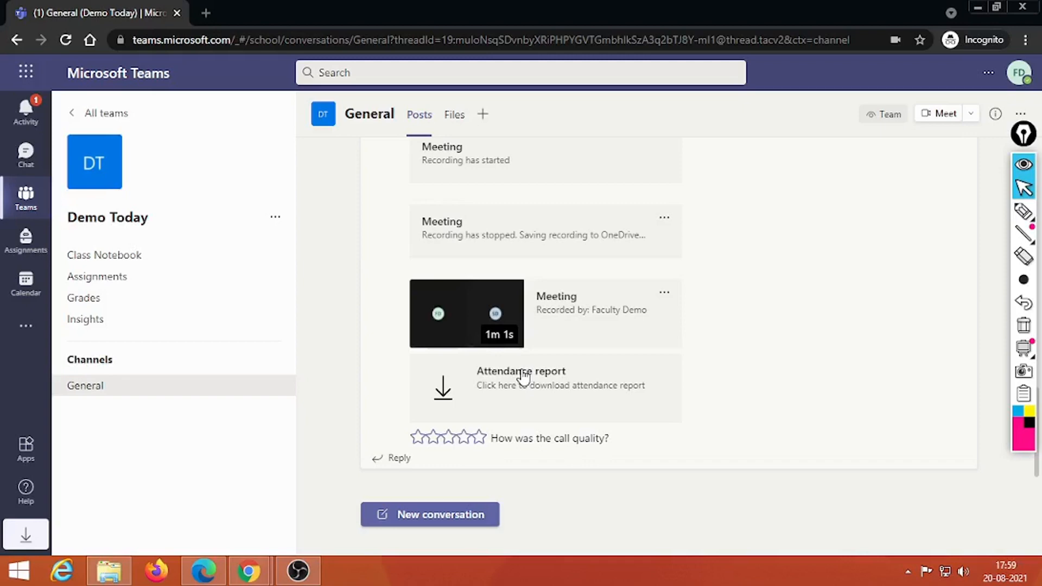
left_click(467, 315)
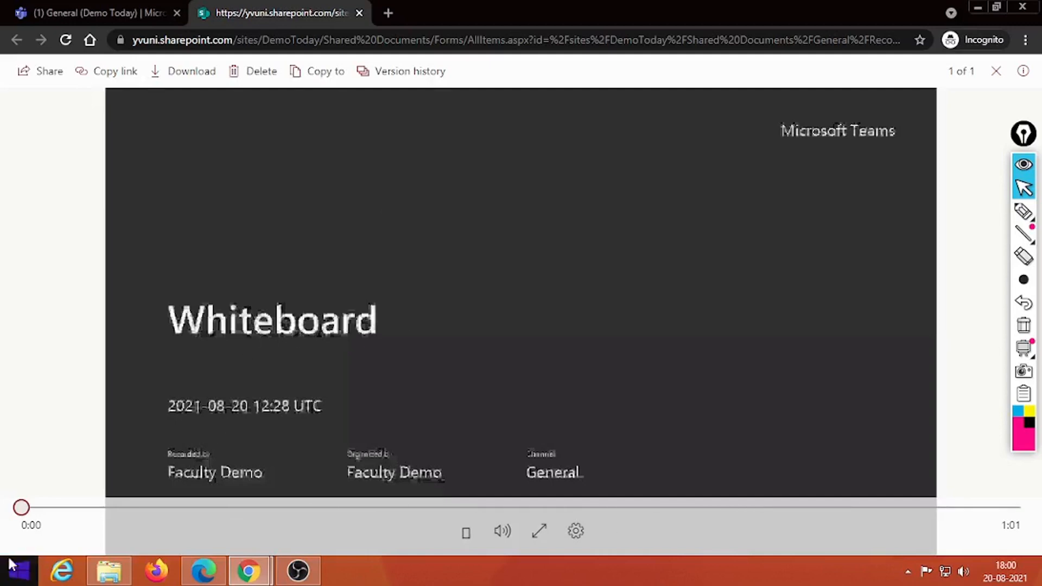
Step: Play the Whiteboard recording and drag the seek bar forward through 0:25 to 0:59
left_click(80, 507)
left_click_drag(232, 517, 600, 509)
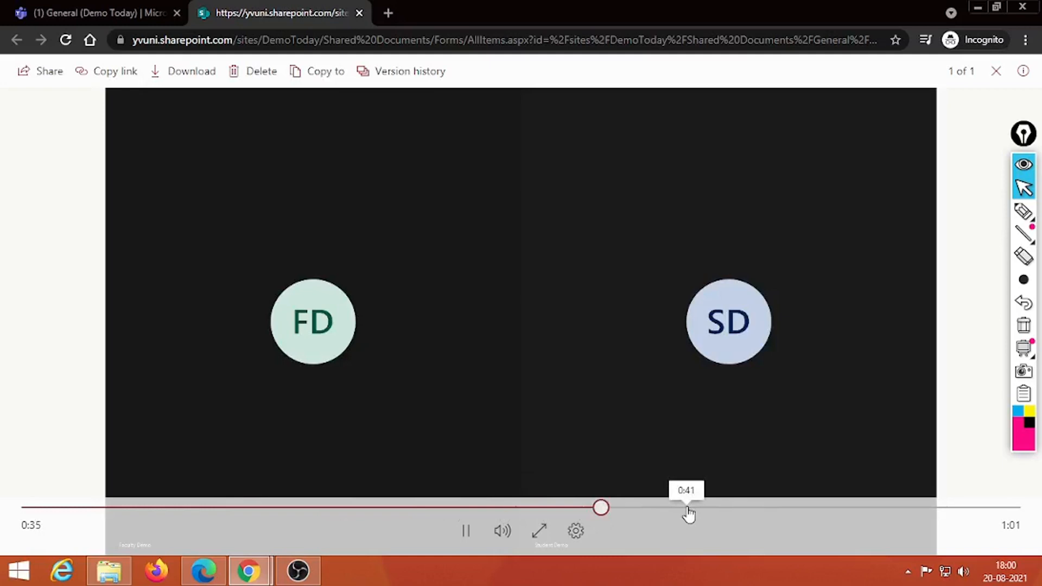
left_click_drag(687, 514, 977, 510)
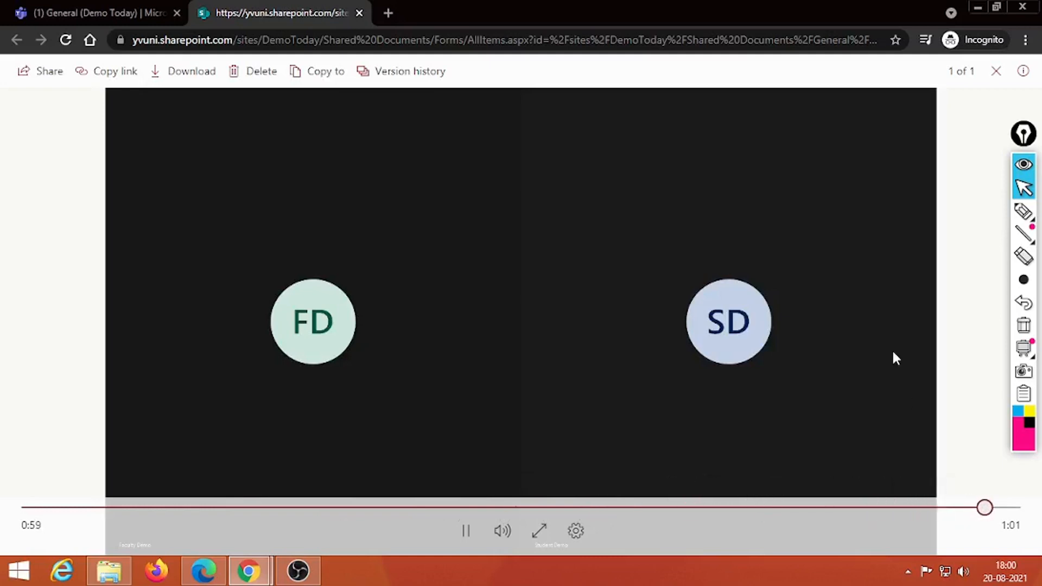